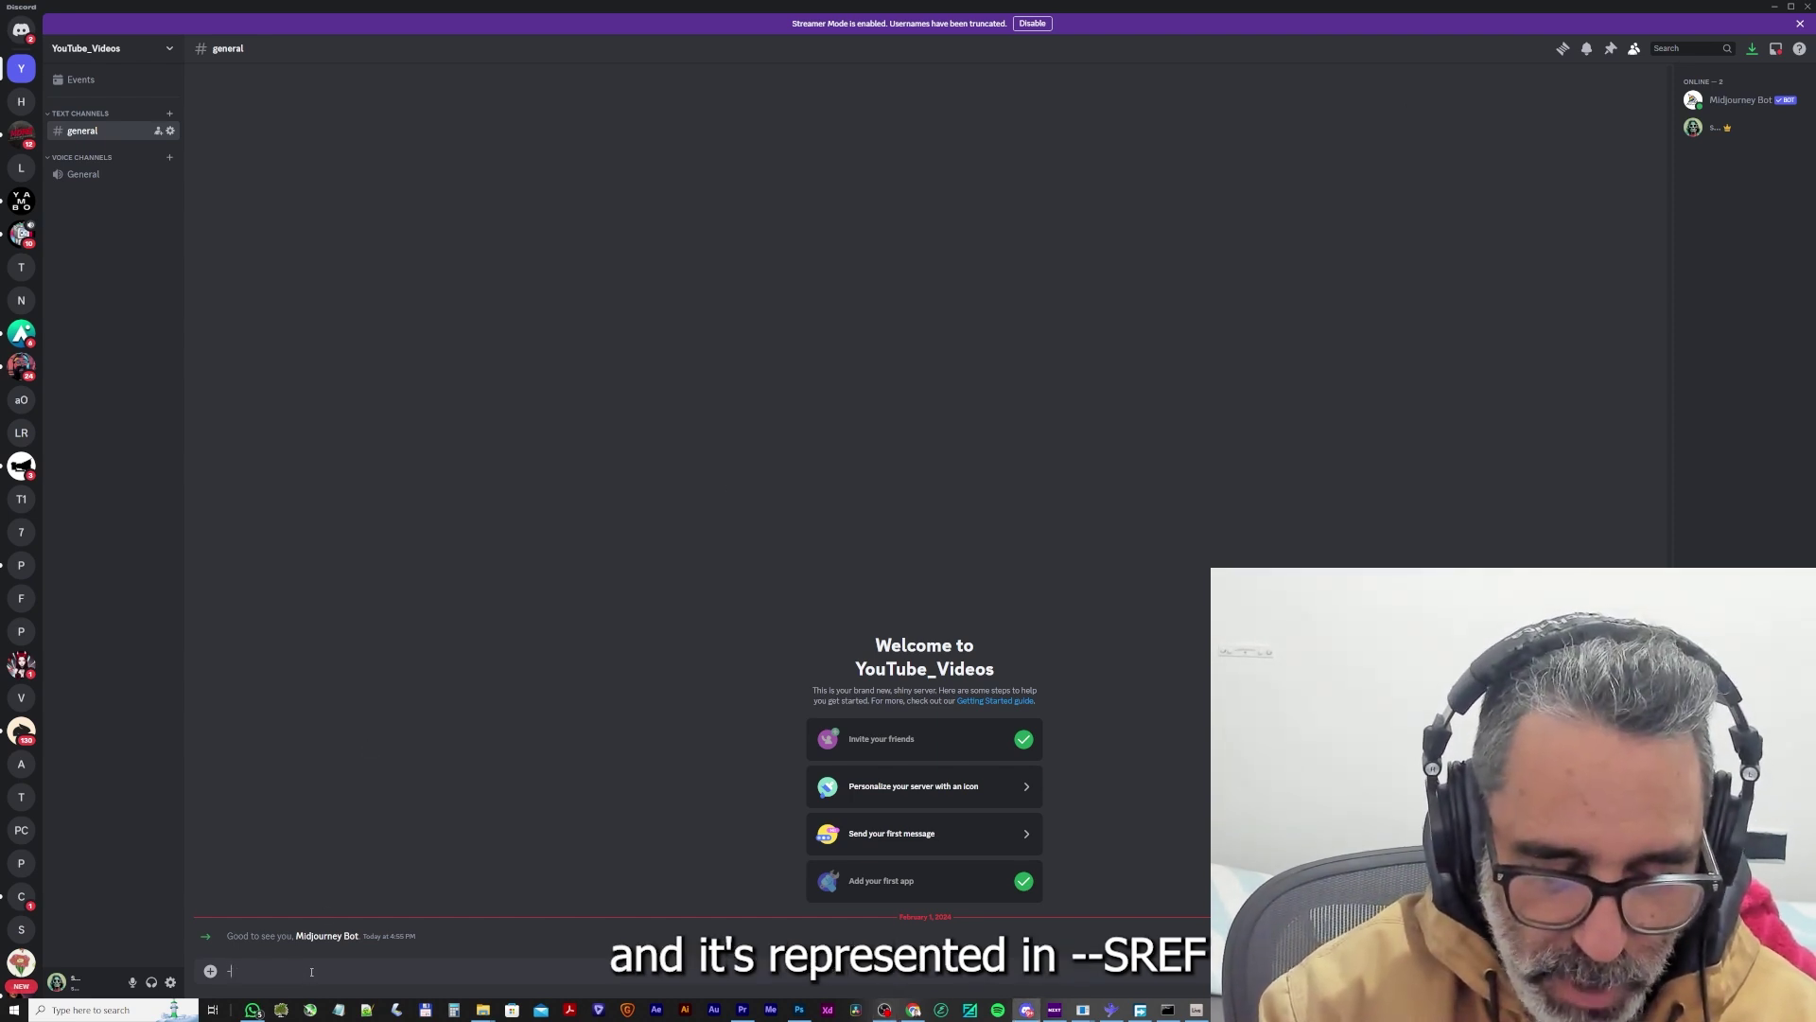
type("sref")
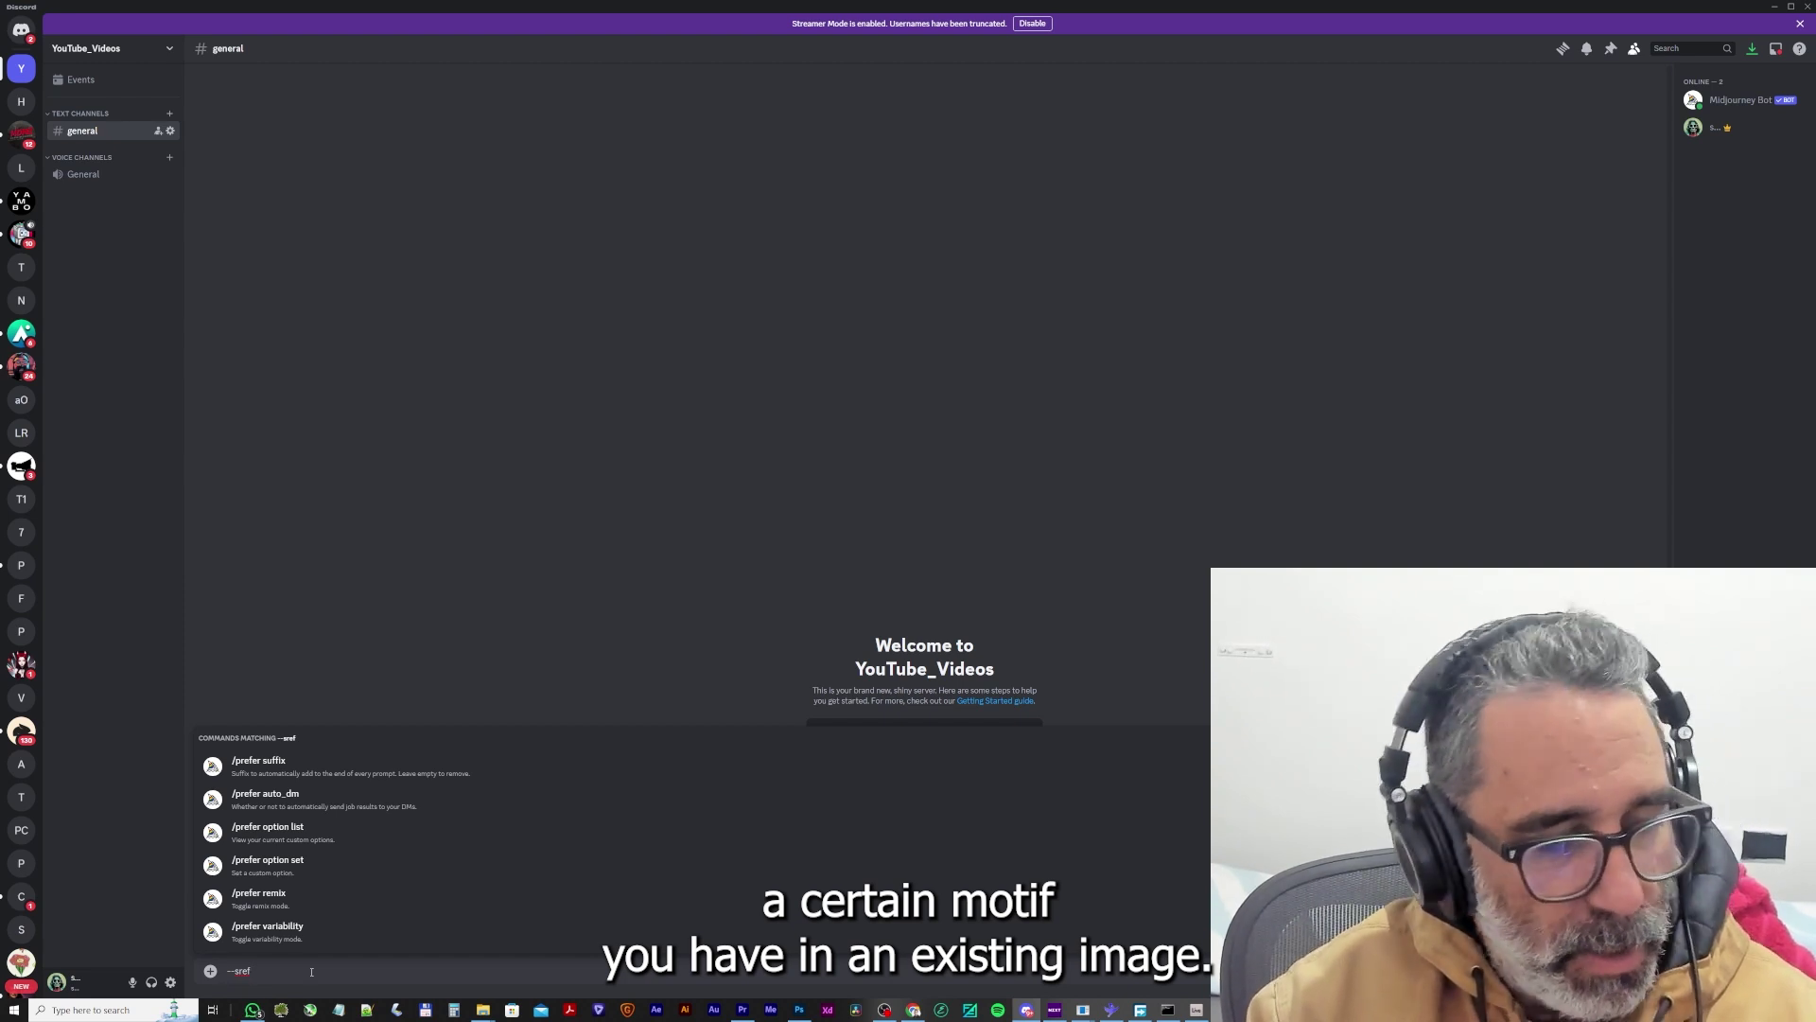
Clear the draft message and upload the bunny birthday image from E:\Dalle3.
key("BackSpace")
key("BackSpace")
key("BackSpace")
key("BackSpace")
key("BackSpace")
key("BackSpace")
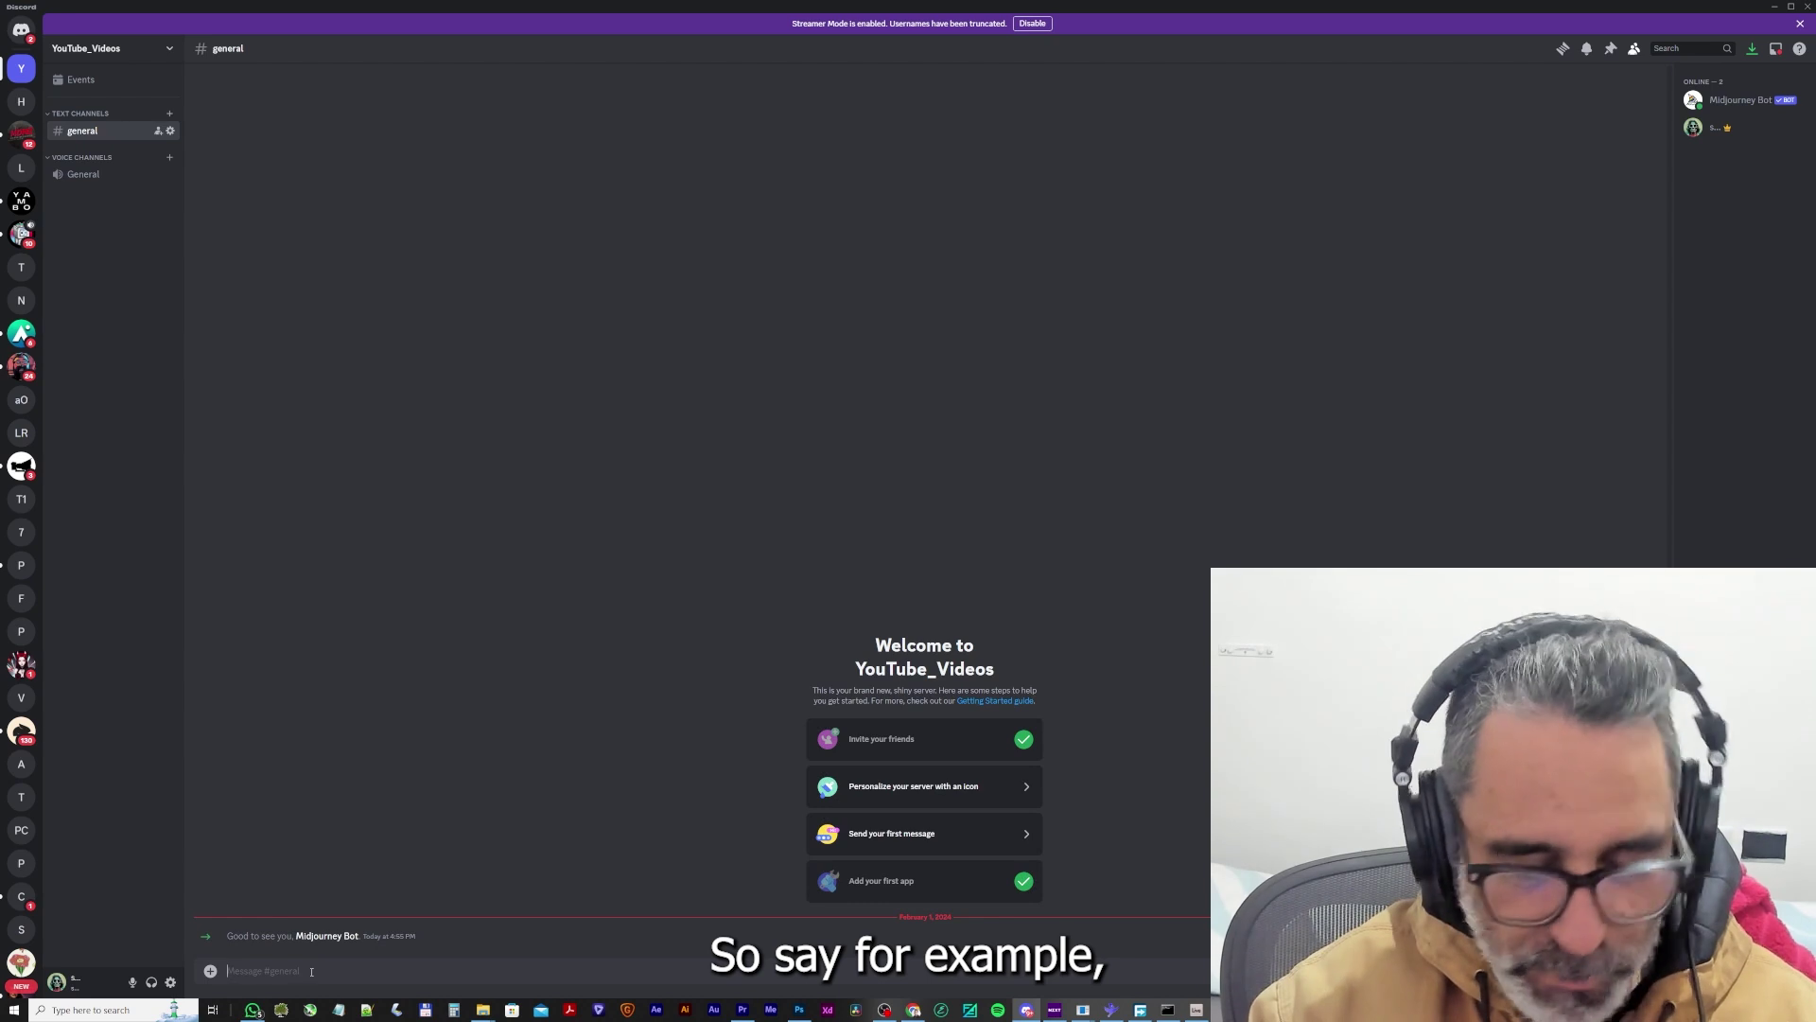
type("/")
key("BackSpace")
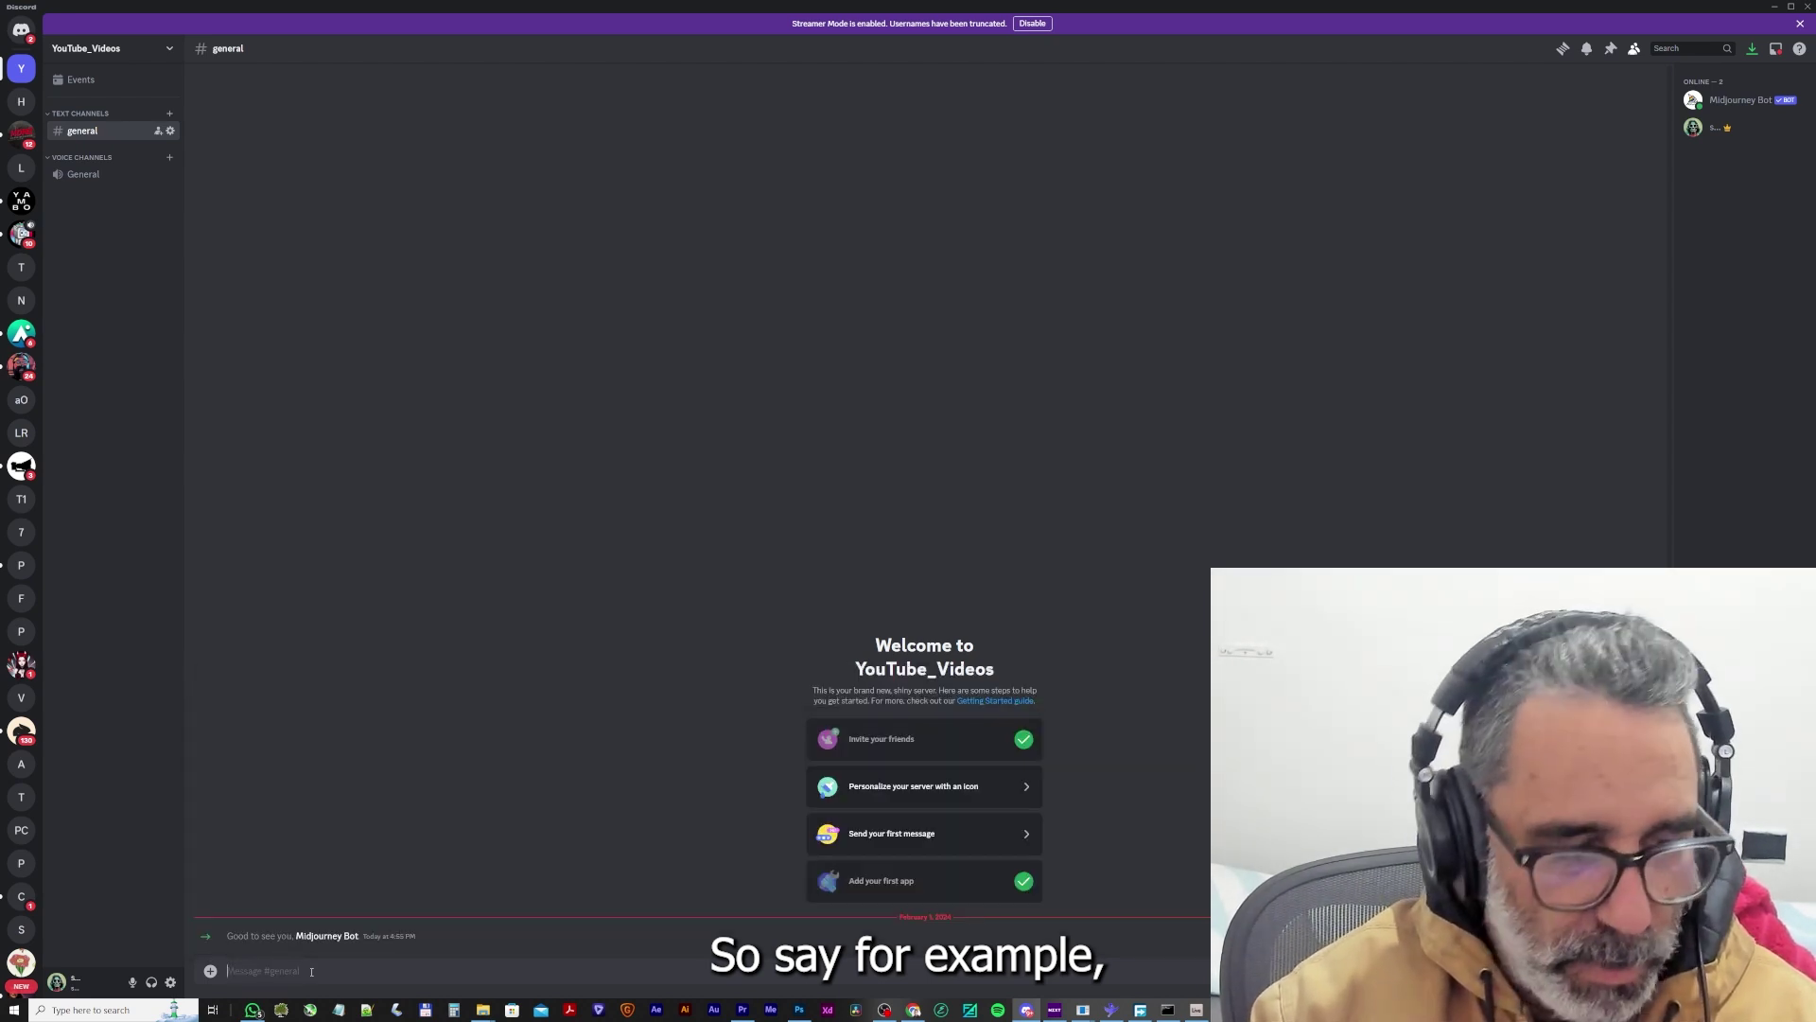
left_click(210, 970)
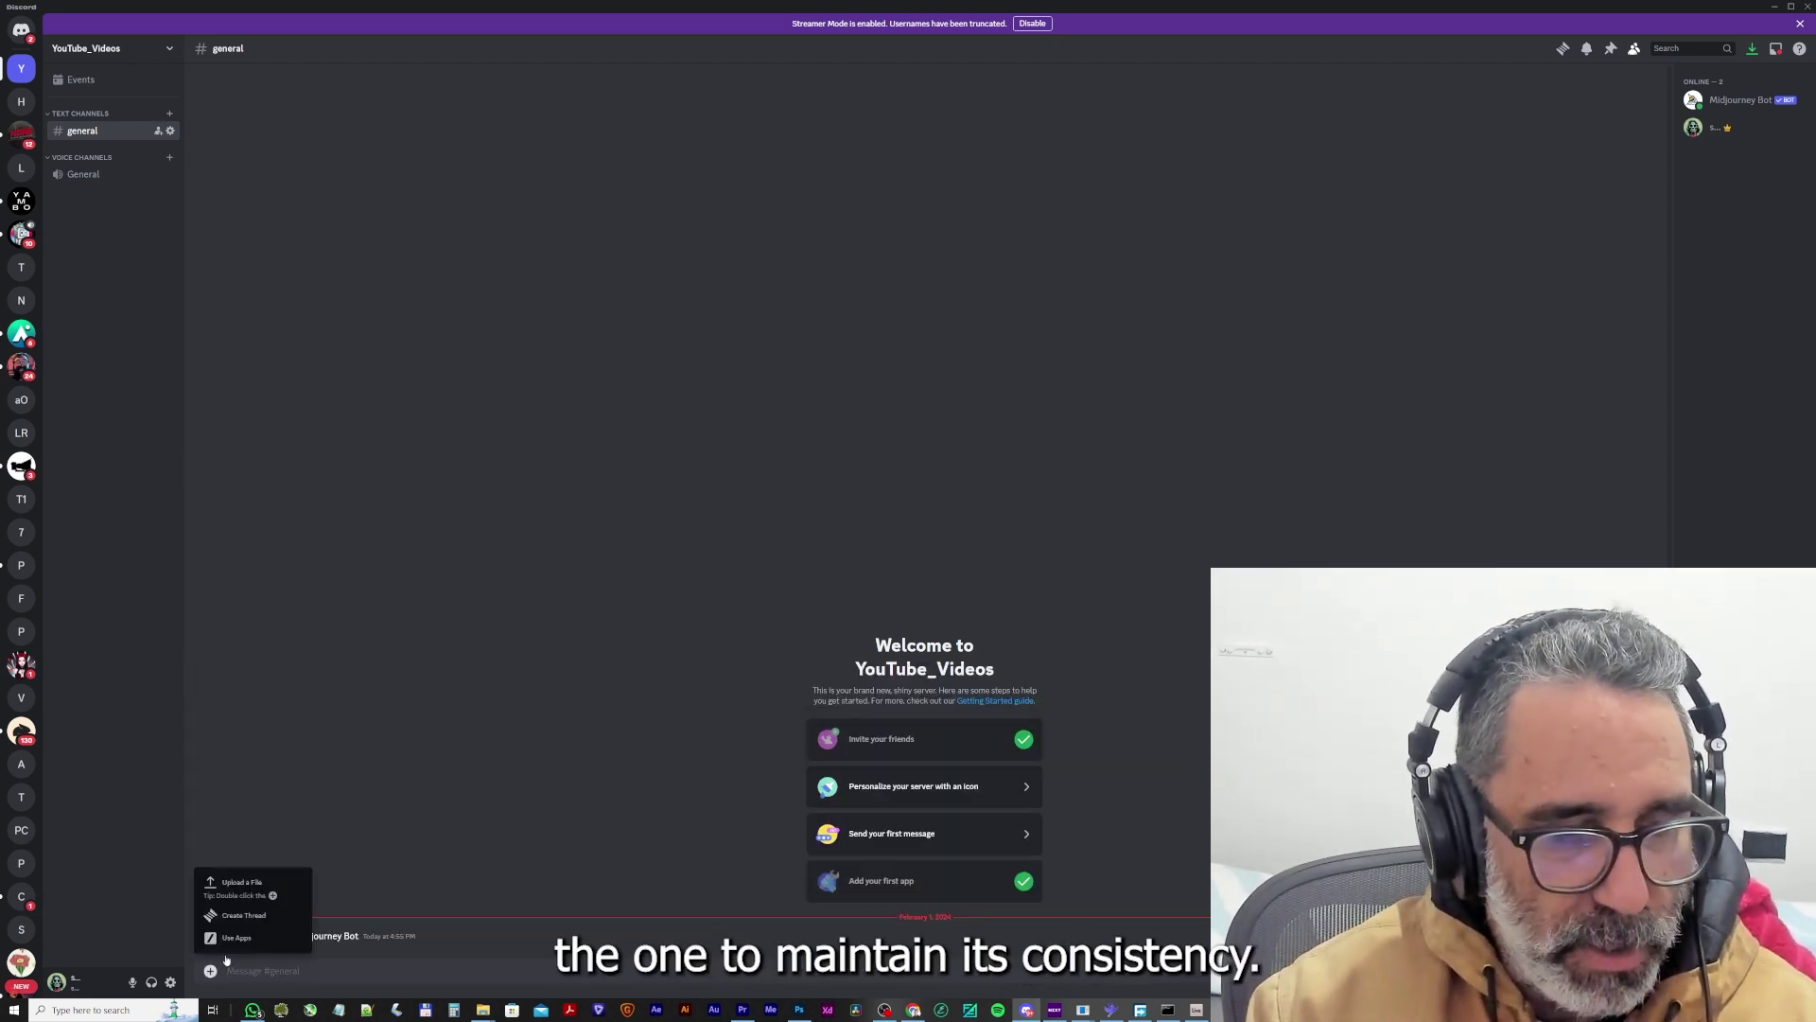
left_click(252, 881)
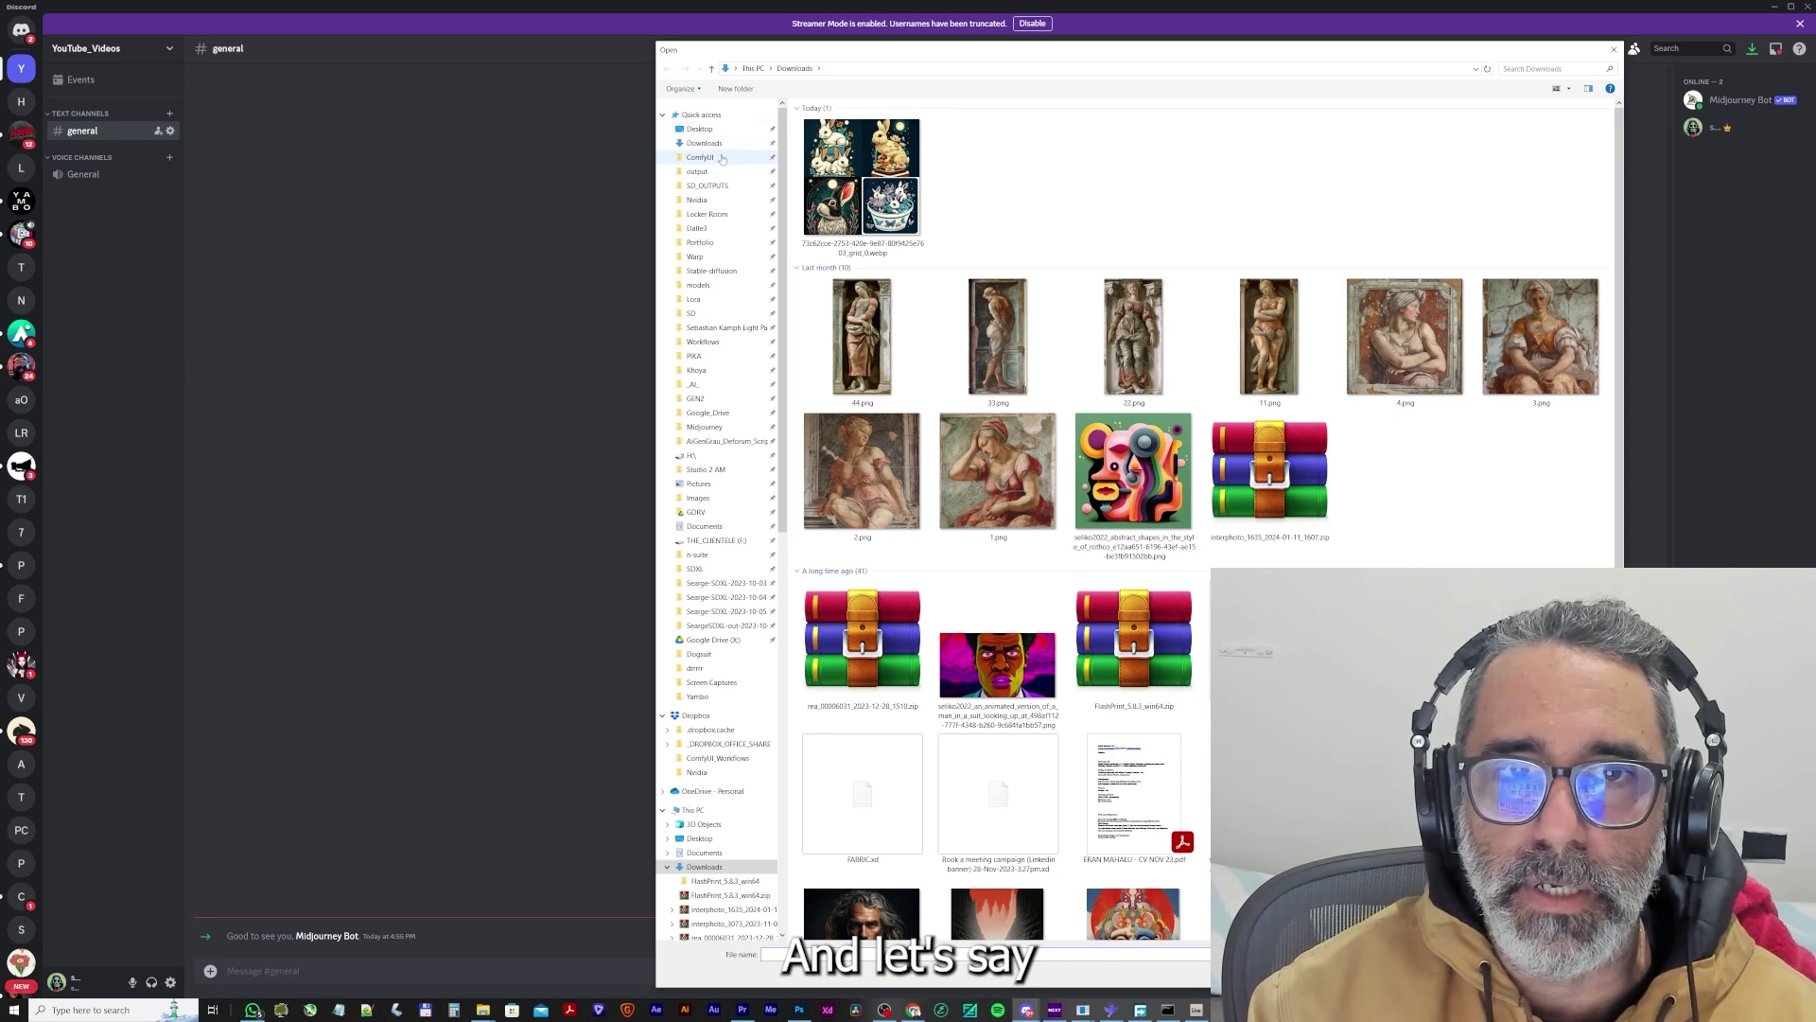
left_click(846, 64)
type("E:")
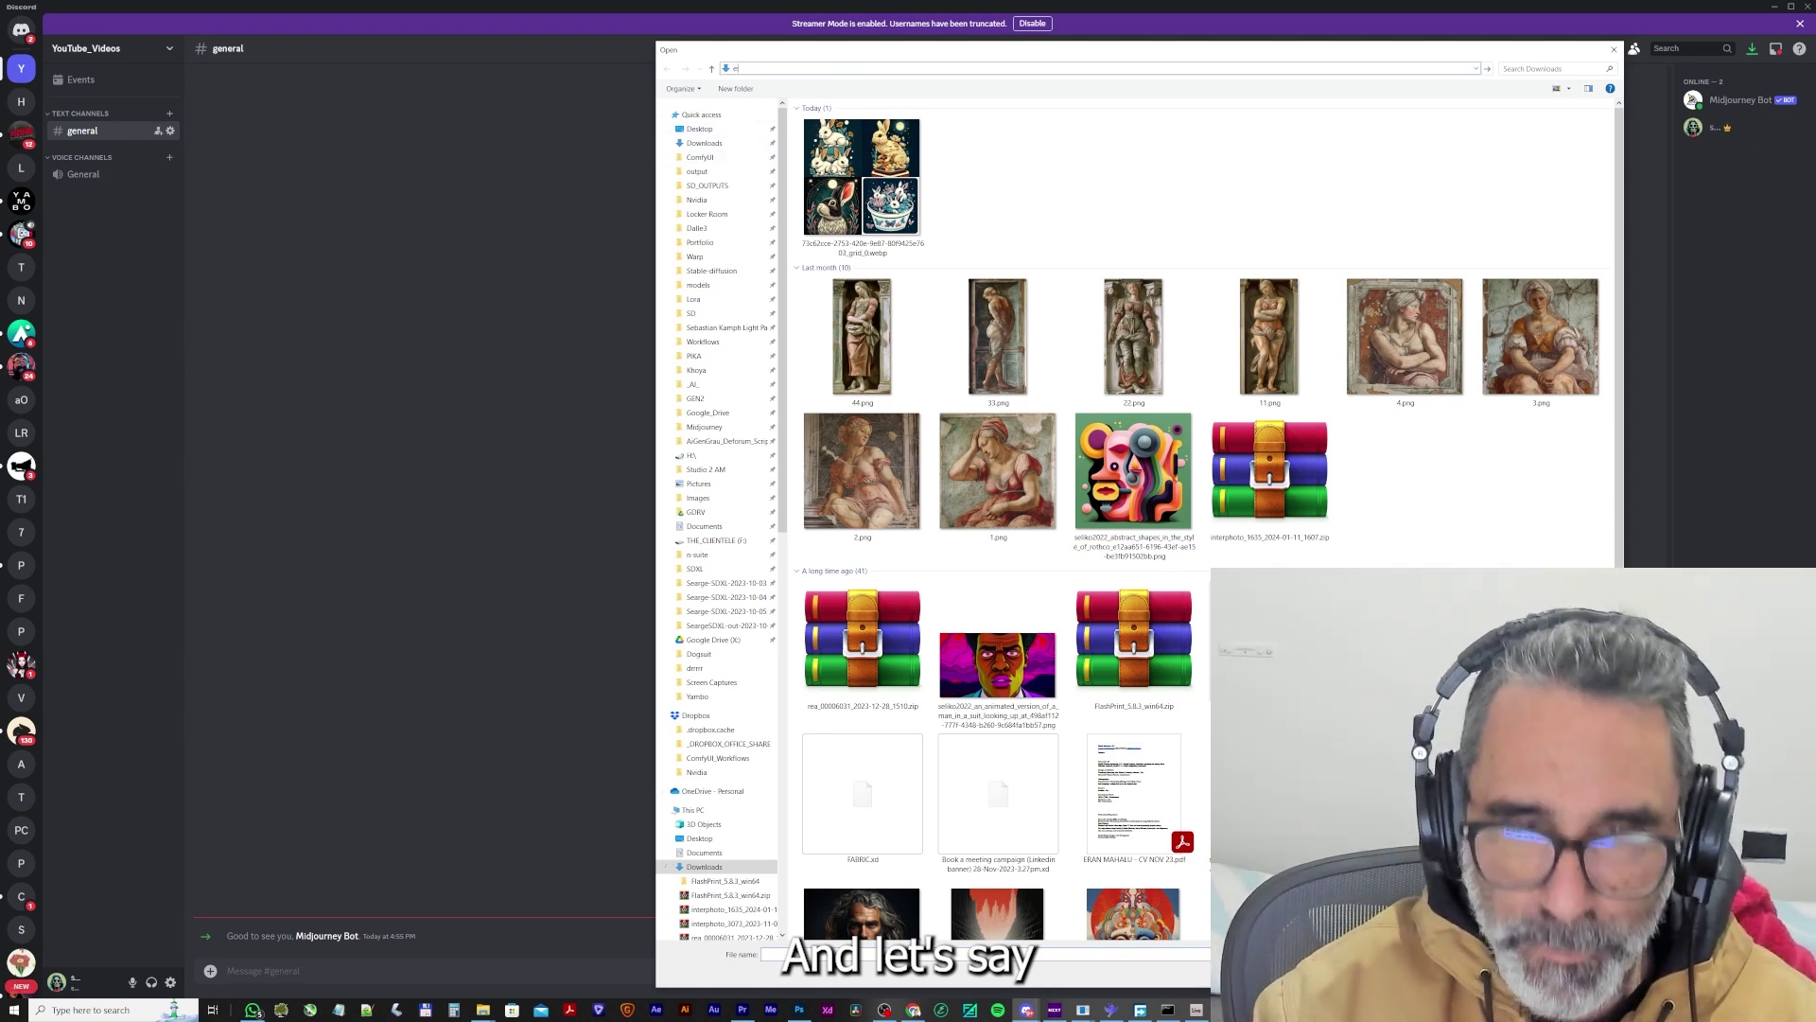
key("Return")
double_click(832, 149)
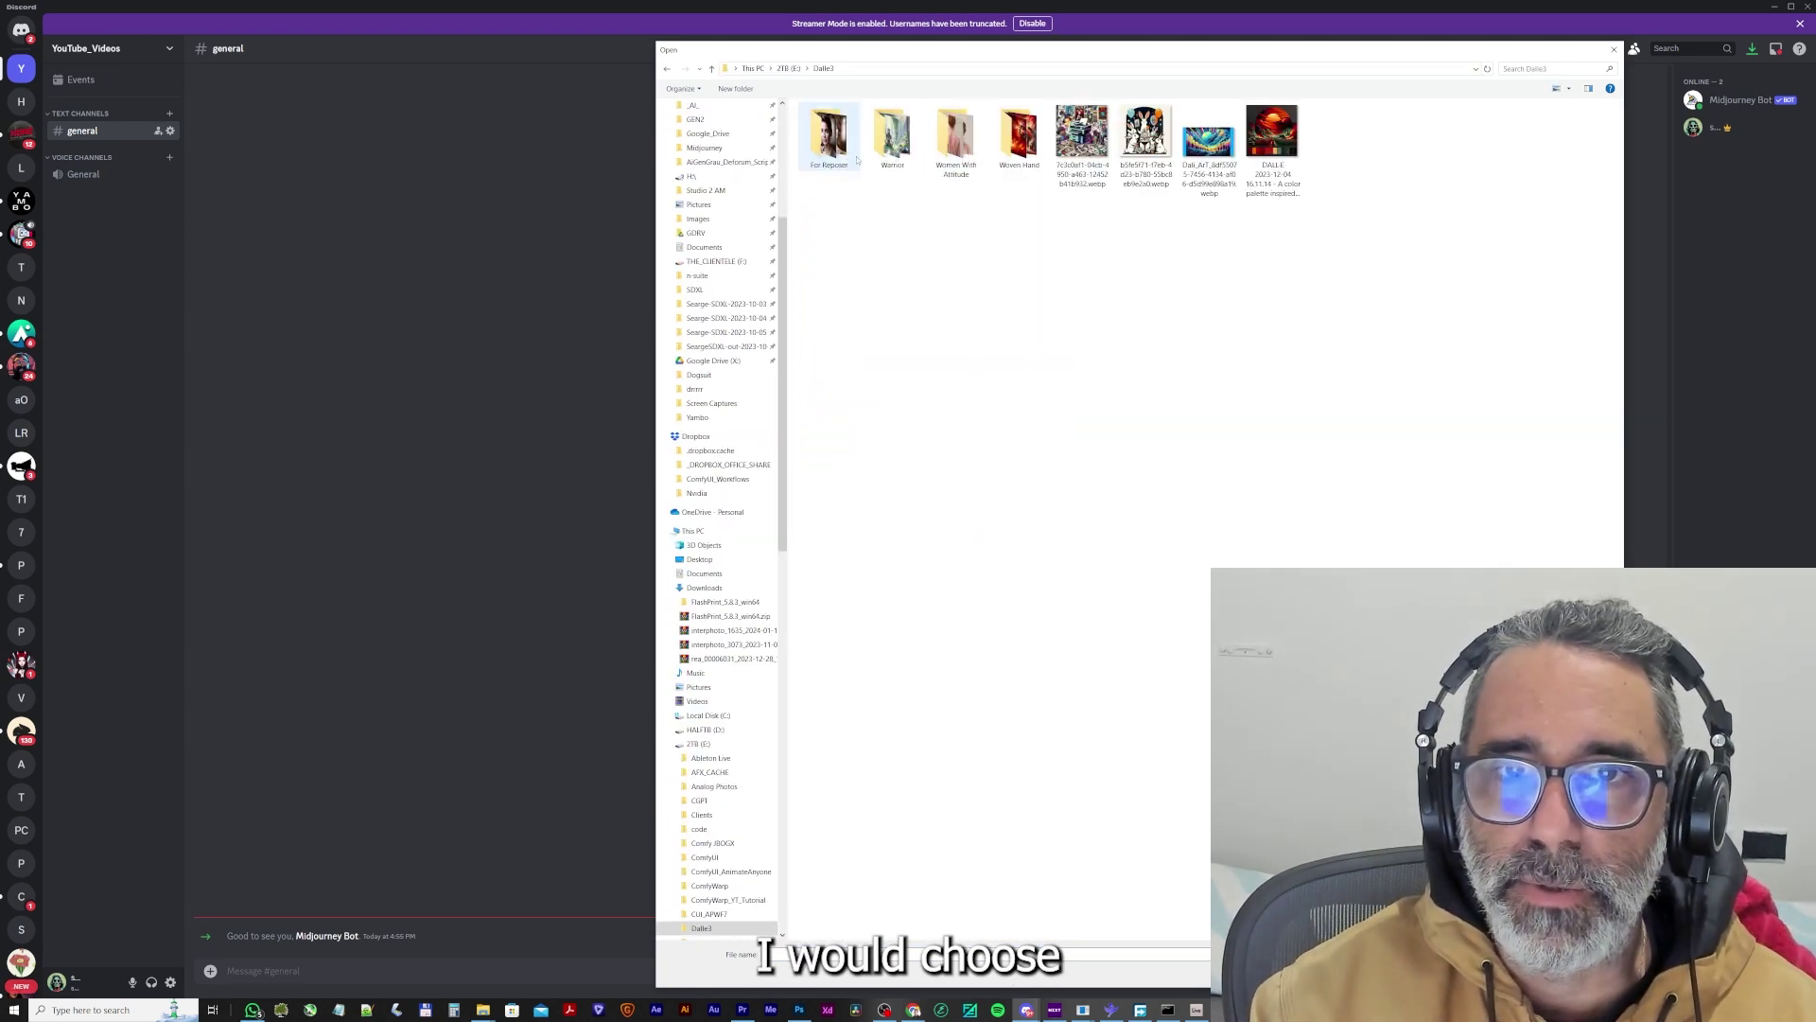
double_click(1145, 143)
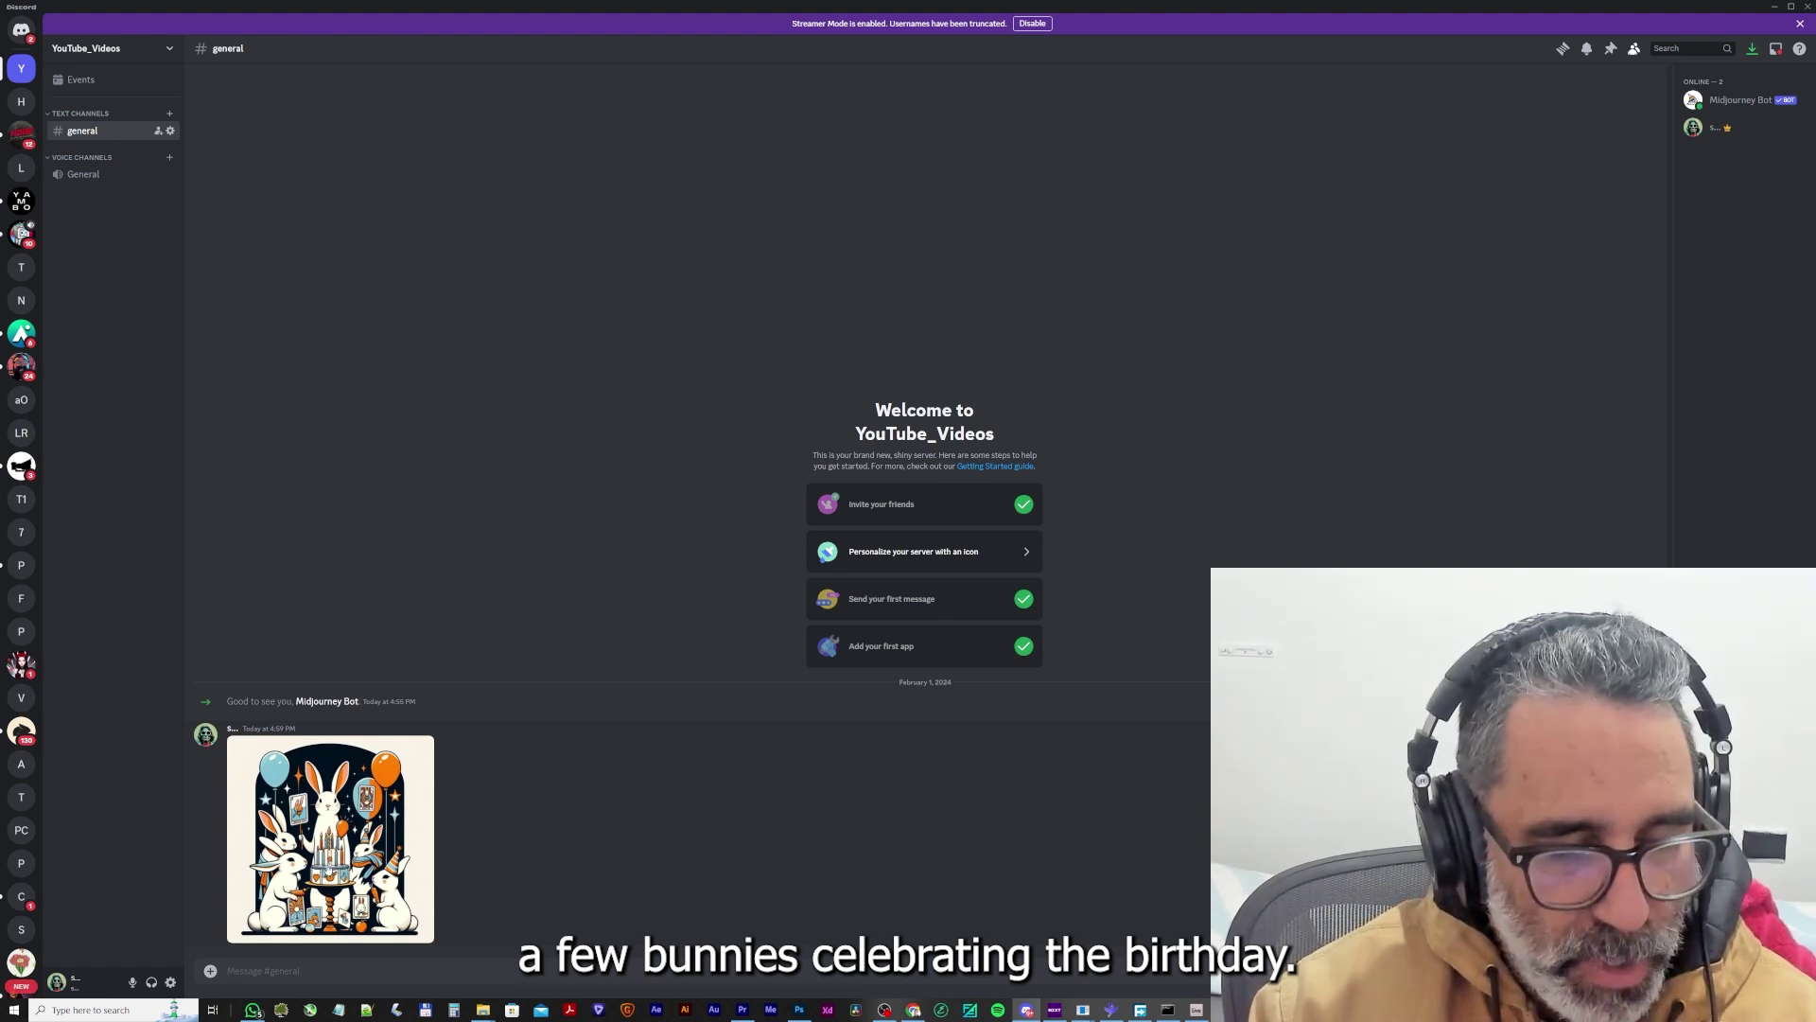
Submit /imagine for birthday bunnies with balloons and candle cake, using the posted image as --sref.
right_click(324, 908)
left_click(360, 941)
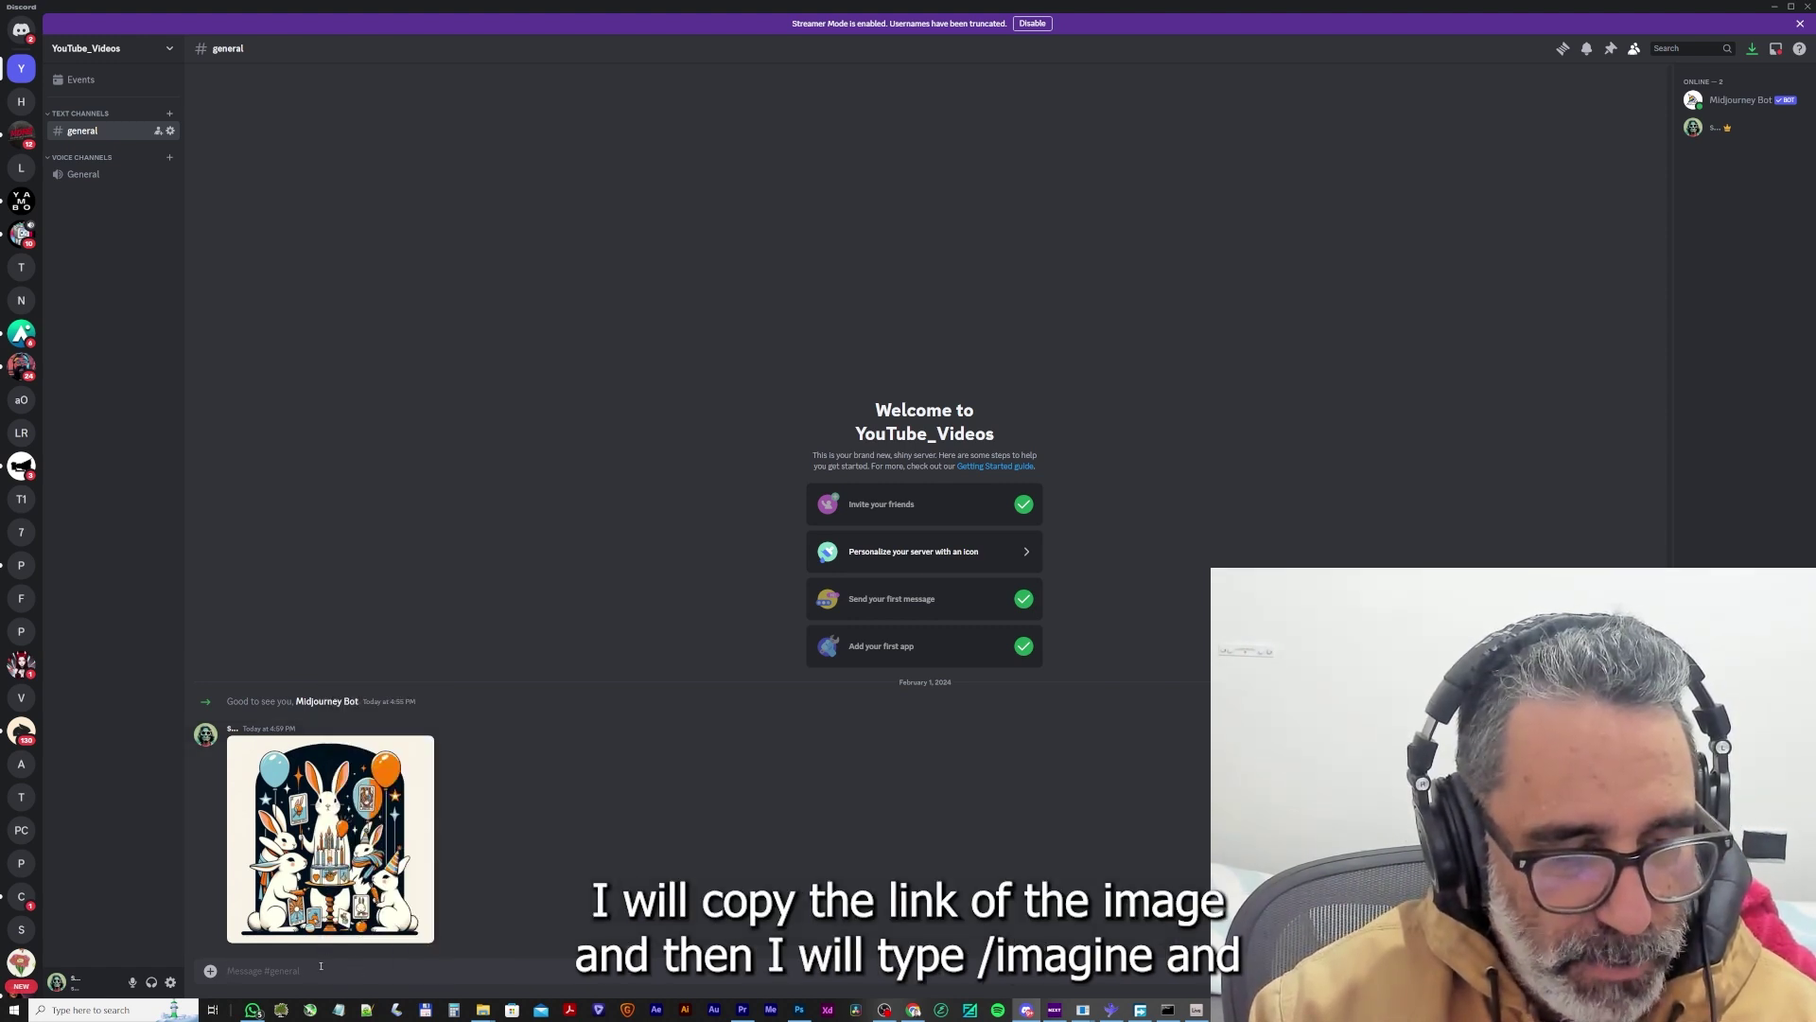
type("/")
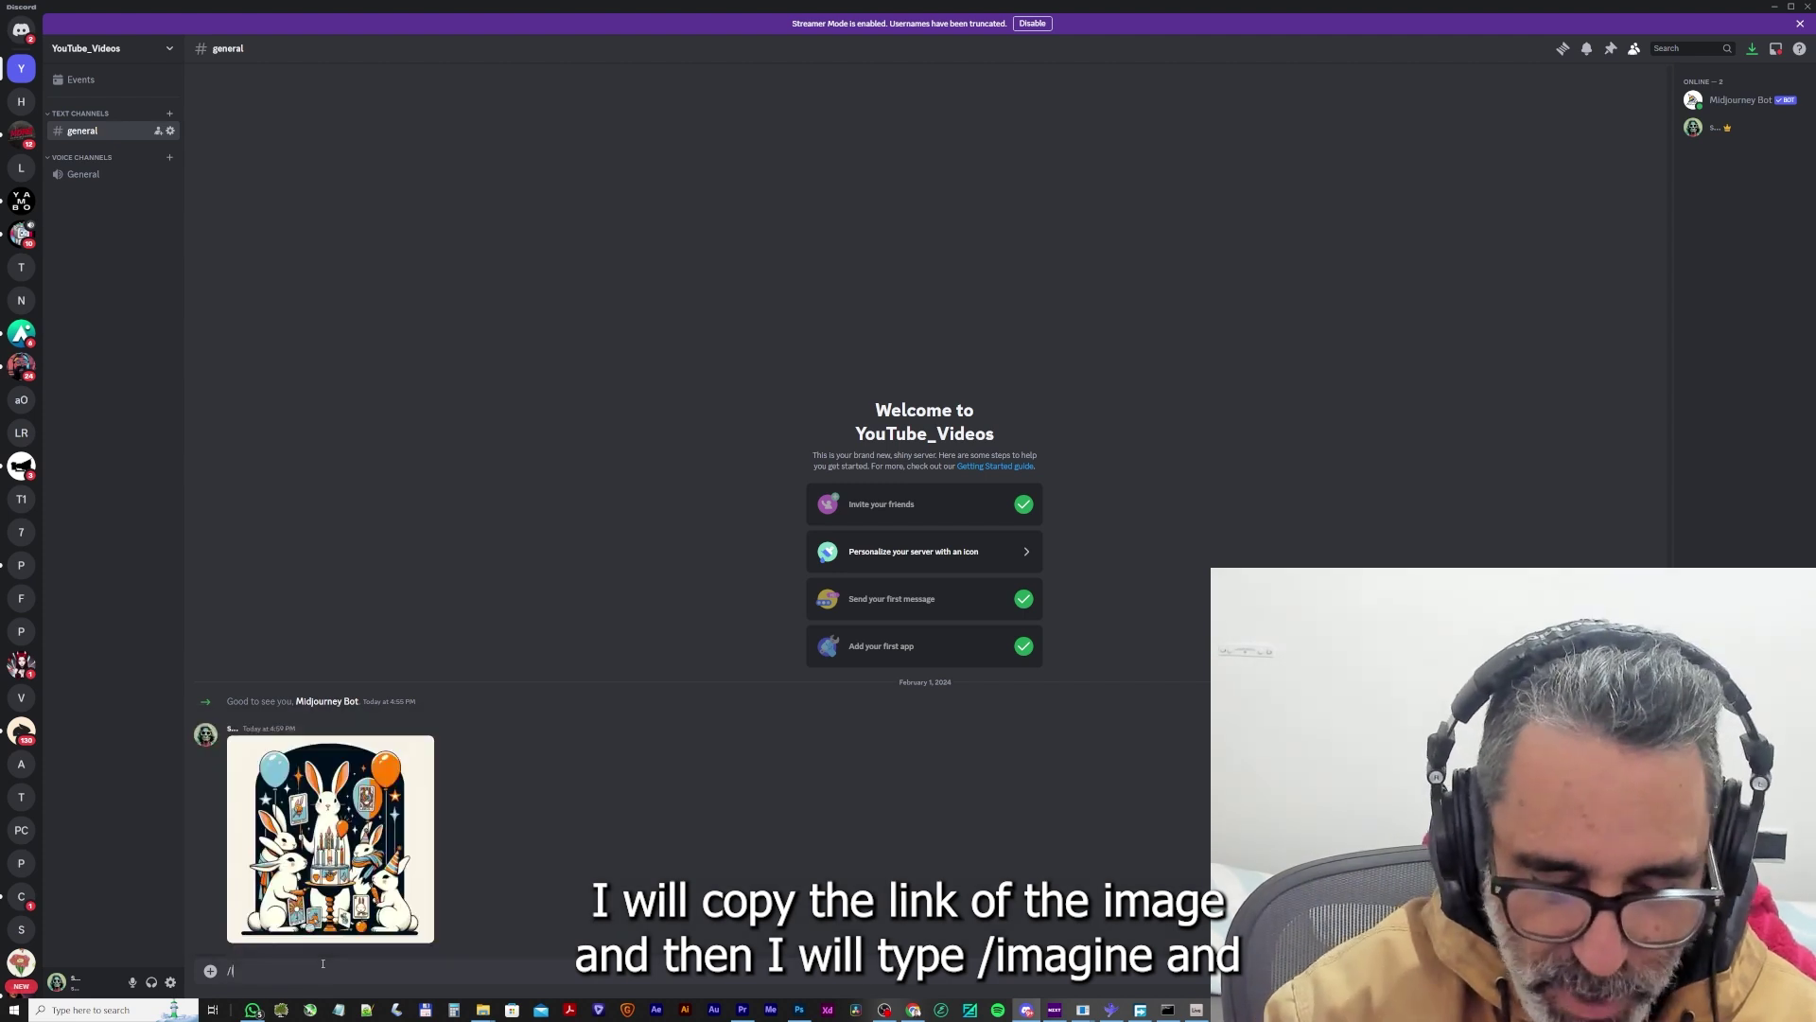
type("imag")
key("Tab")
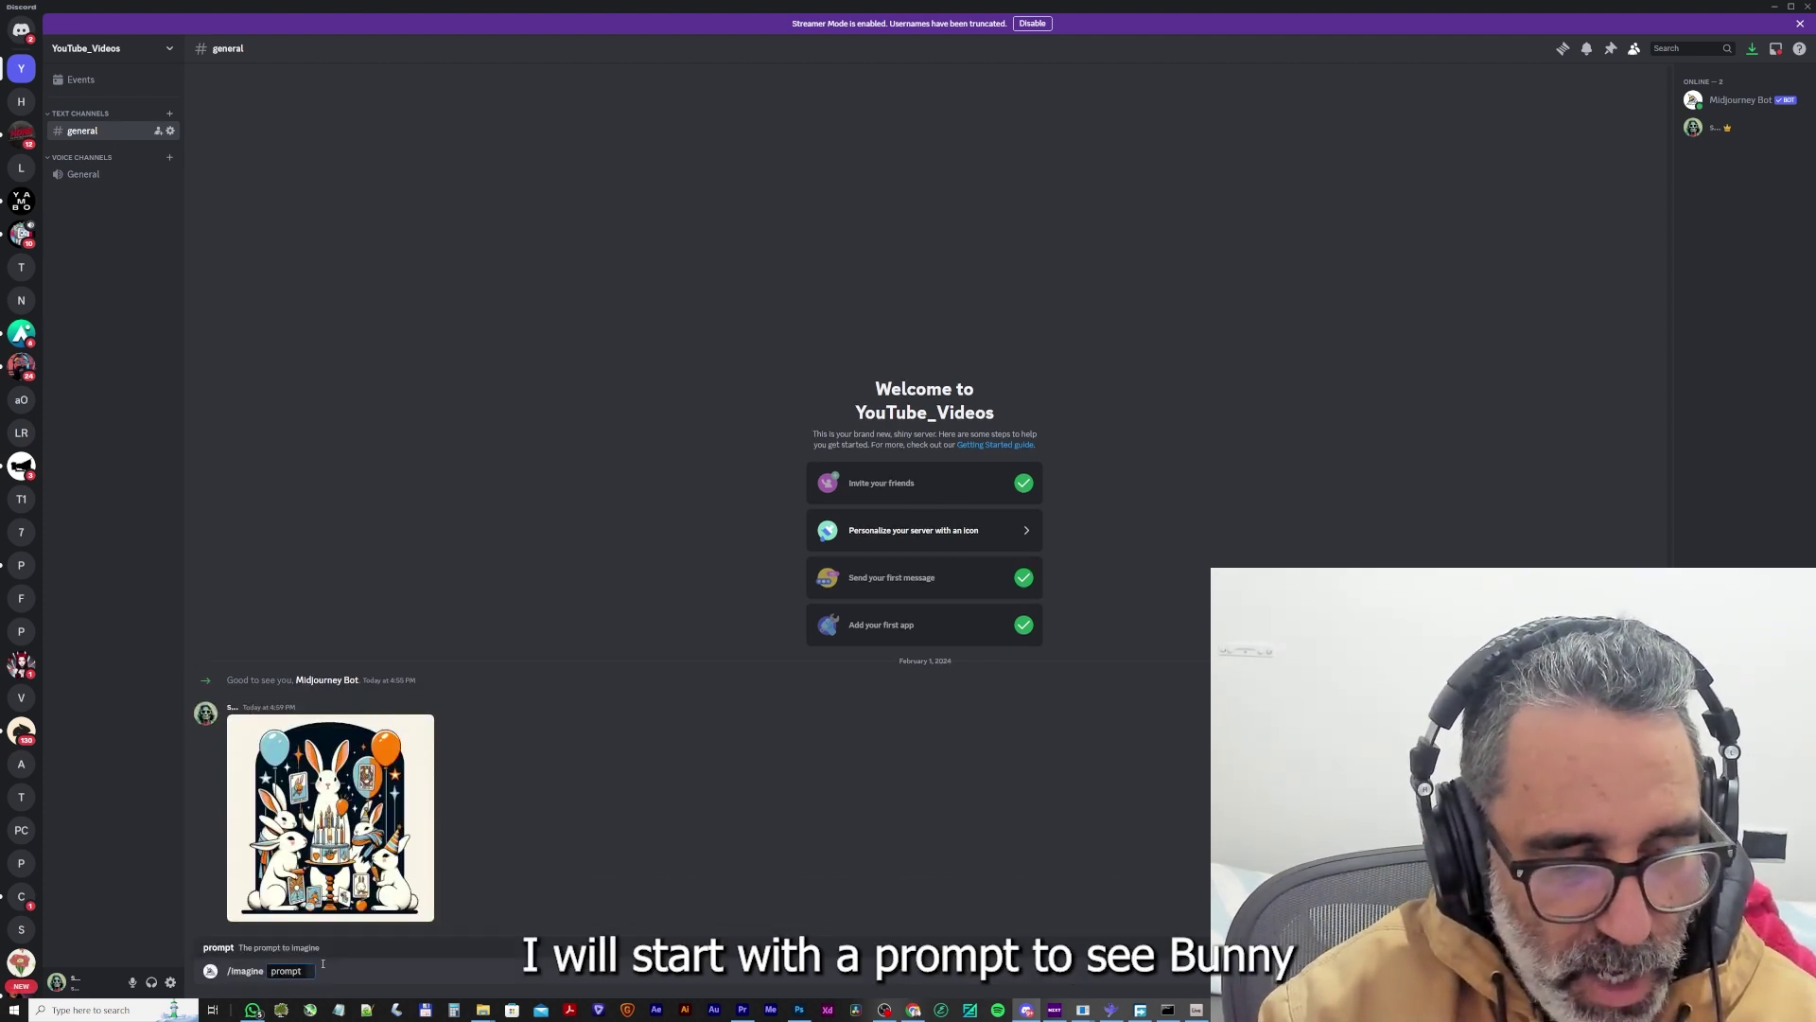
type("bunnies celebrating a birthday with ")
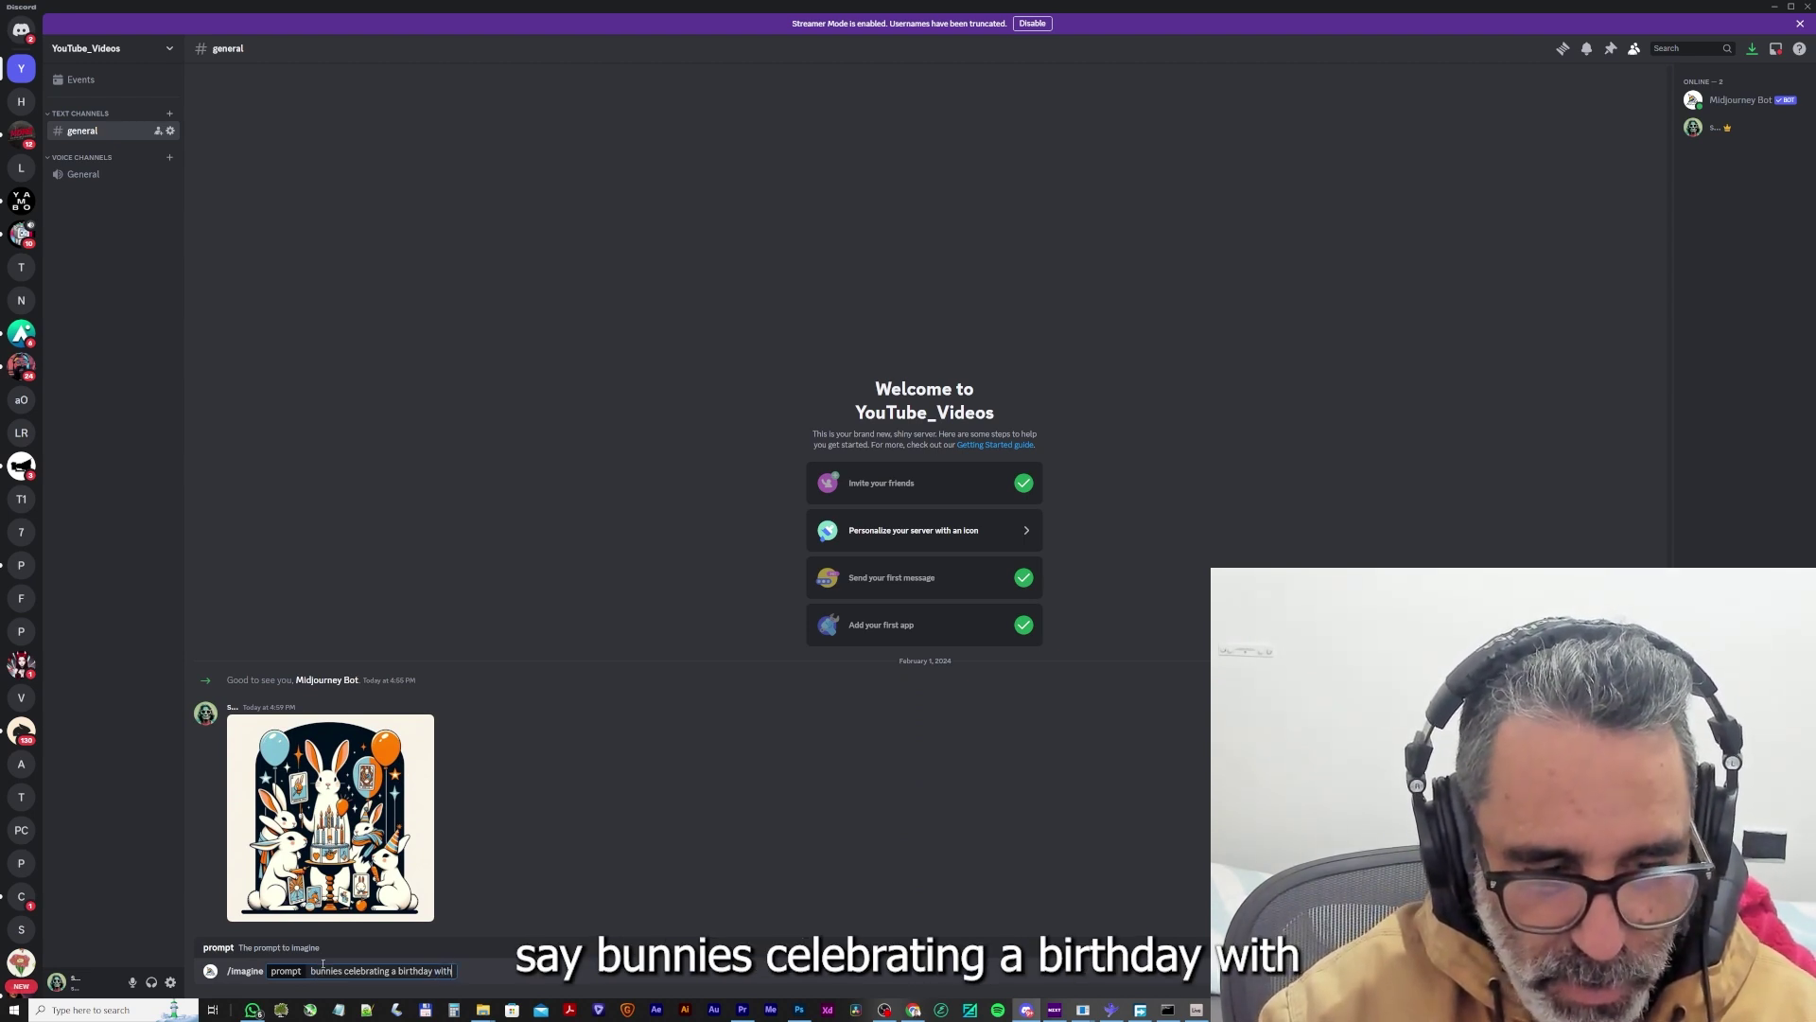
type("ball")
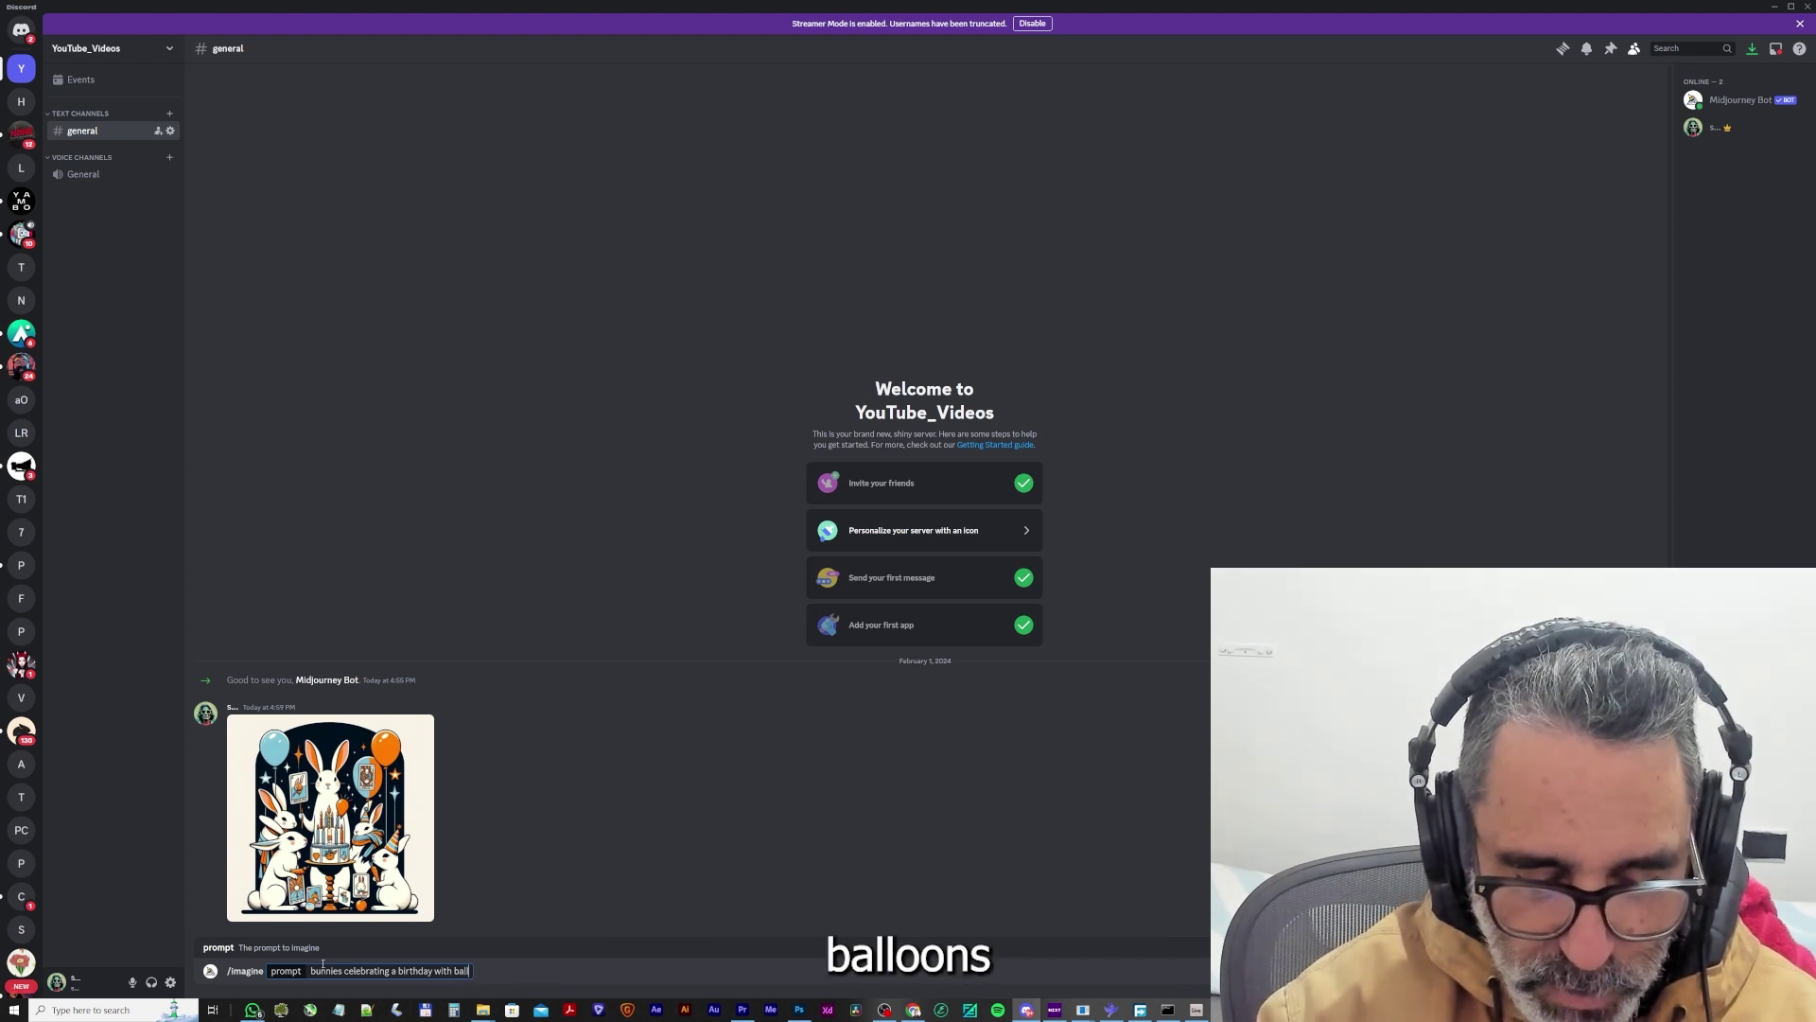
type("oons and a cake with can")
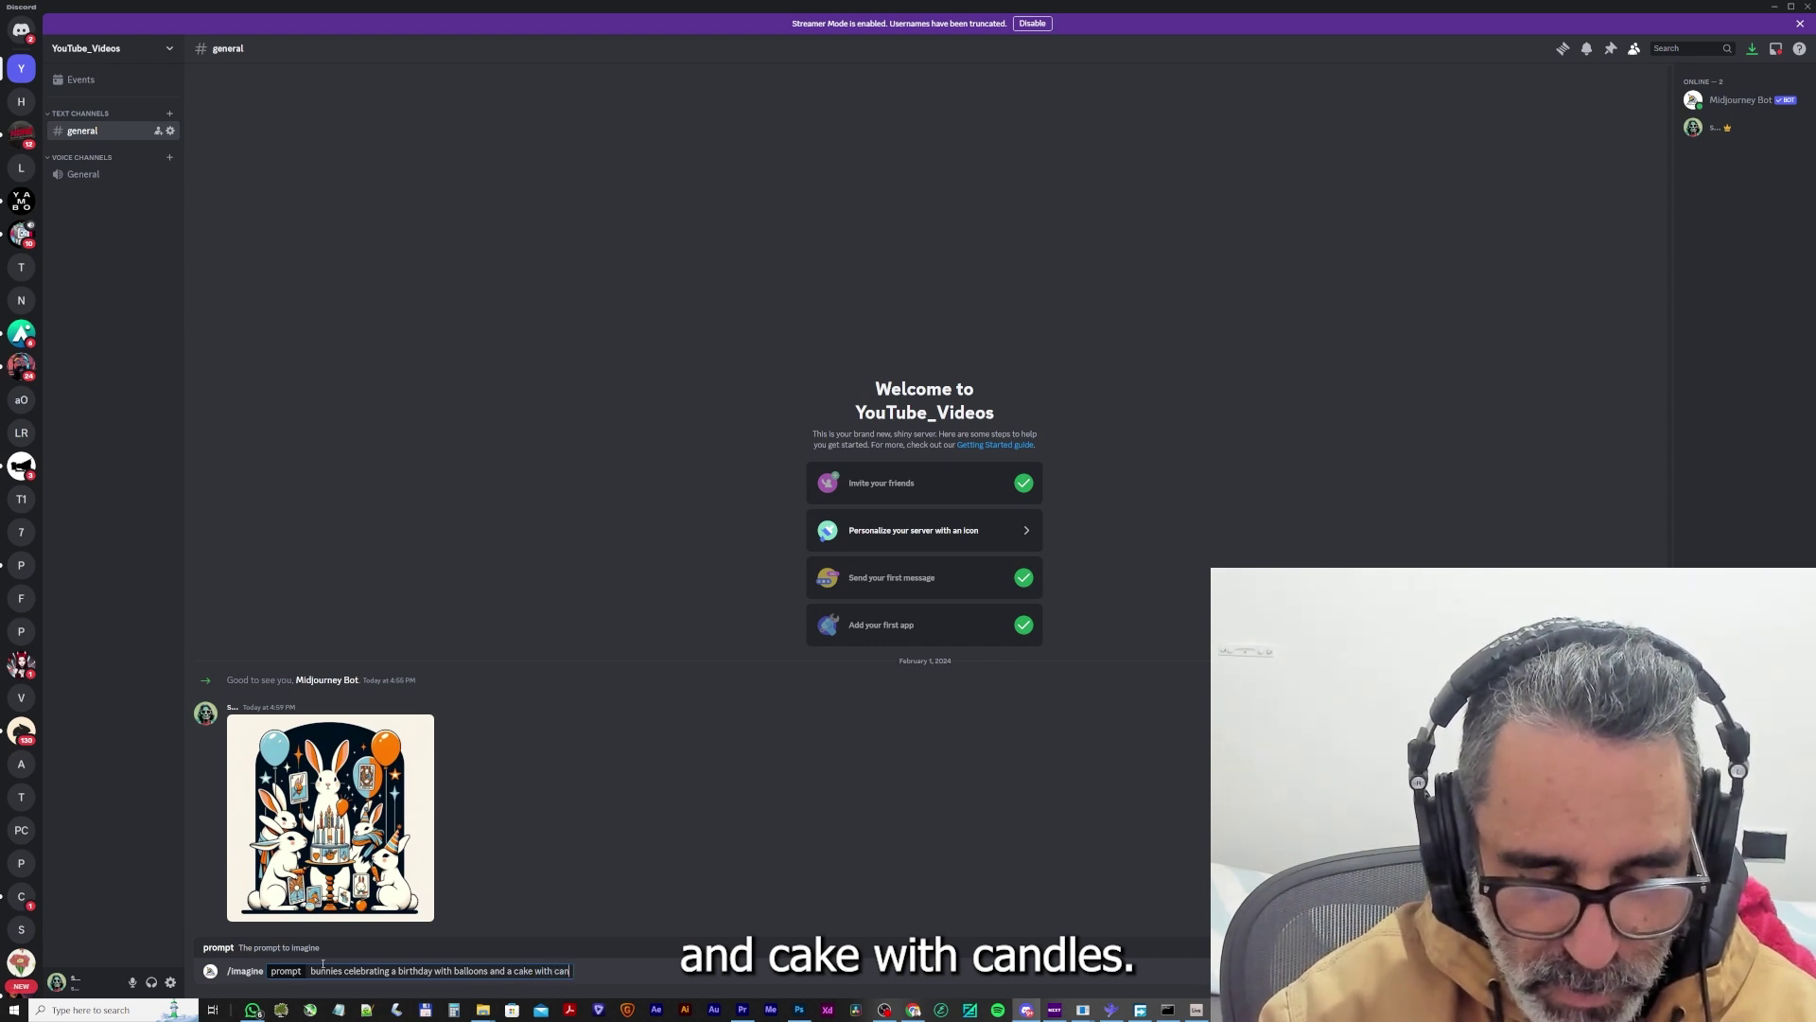
type("dles --sref")
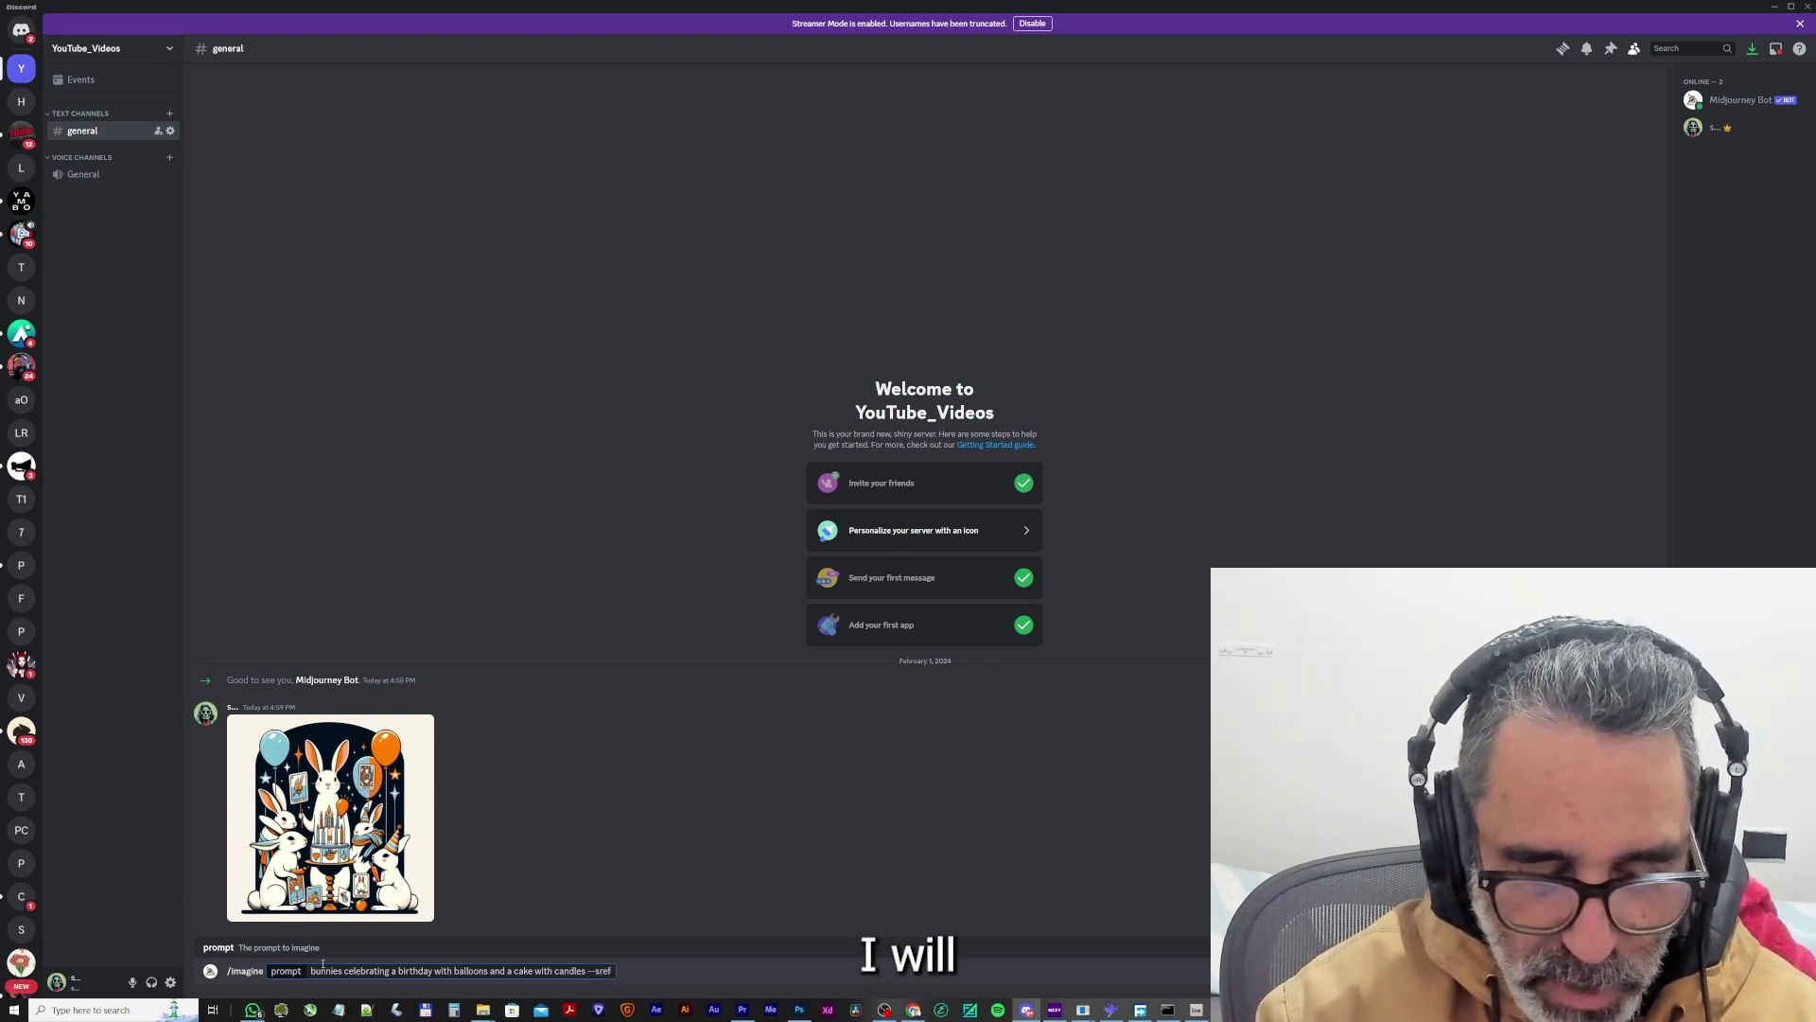
key("ctrl+v")
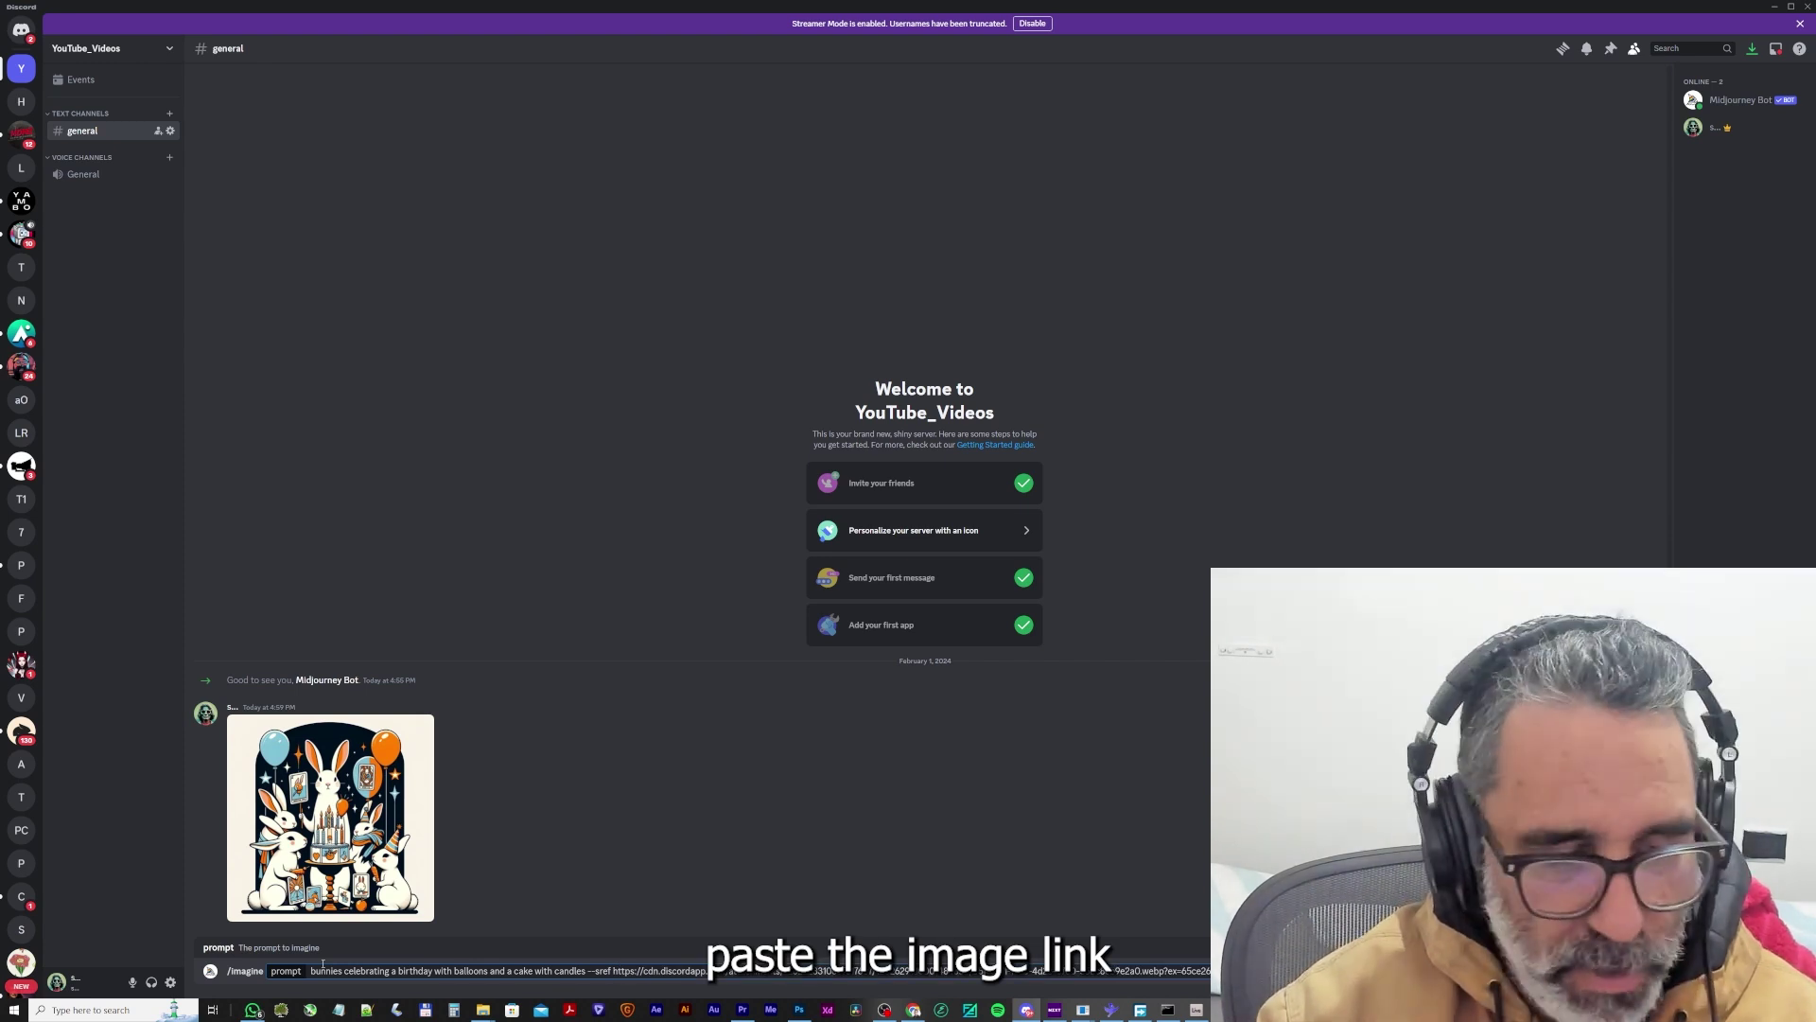
key("Return")
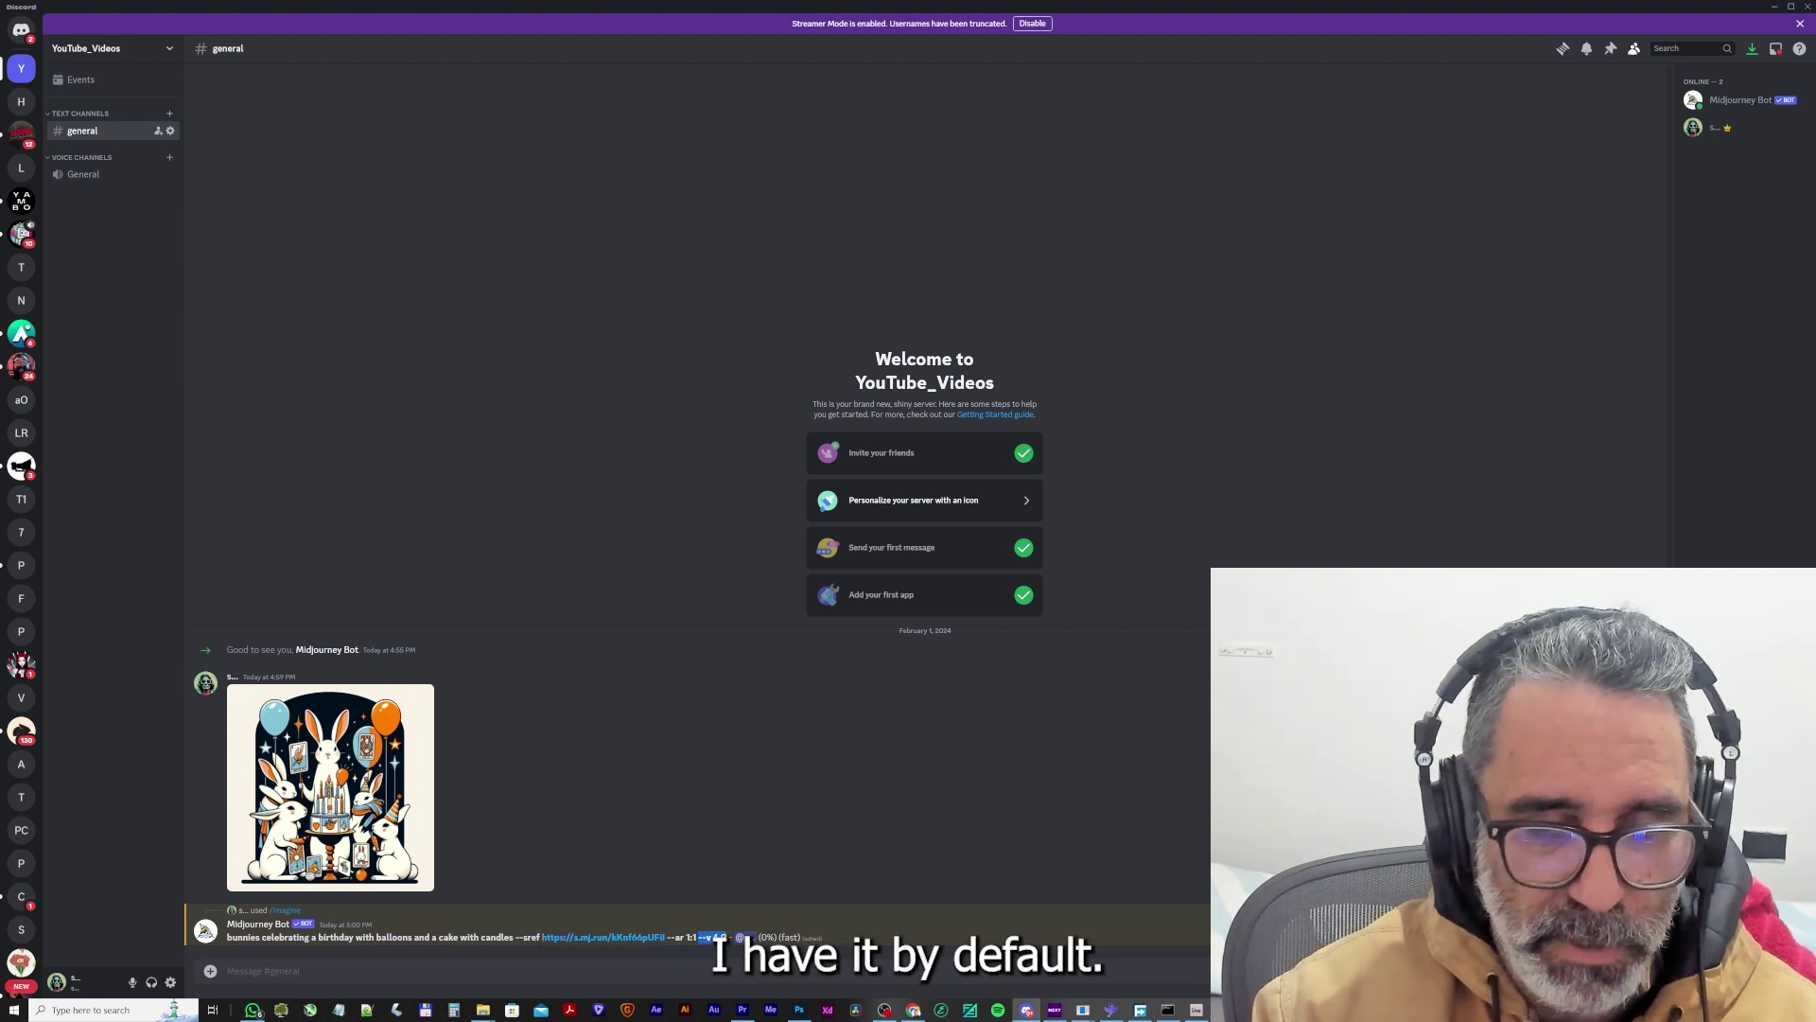
Show Midjourney /settings and check the V5.2 model dropdown without changing it.
left_click(228, 970)
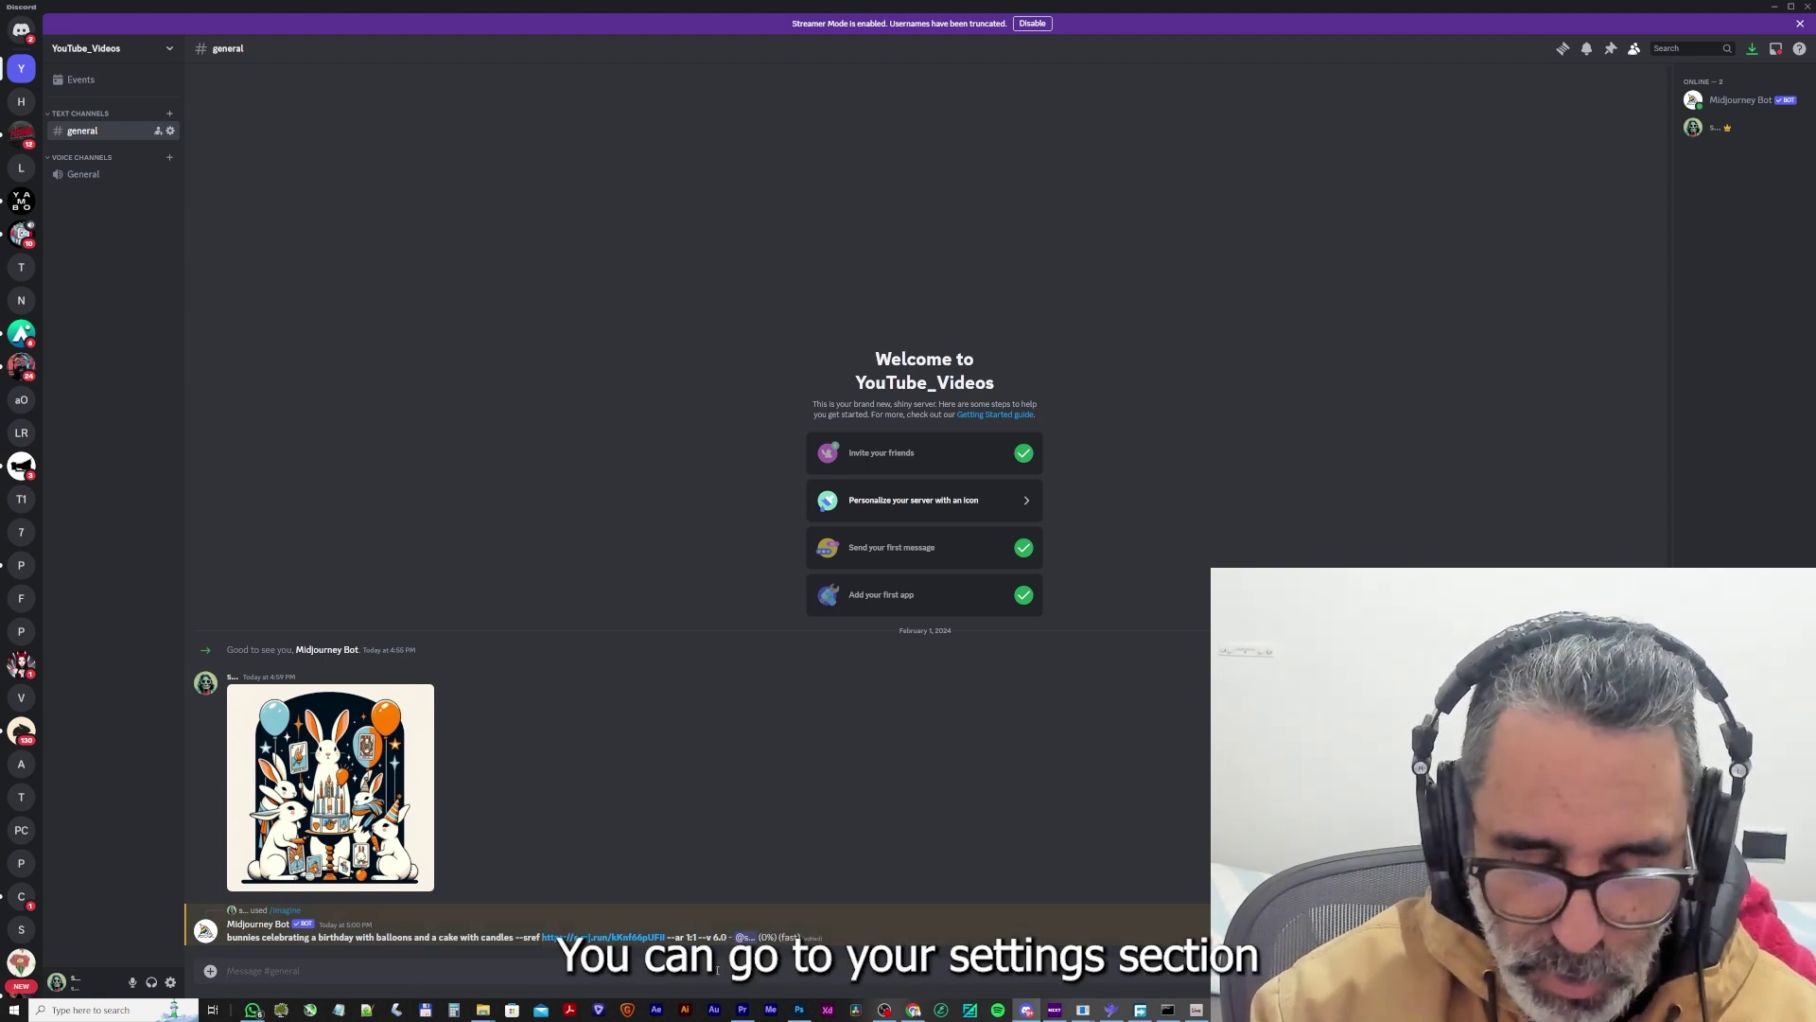
type("/set")
key("Return")
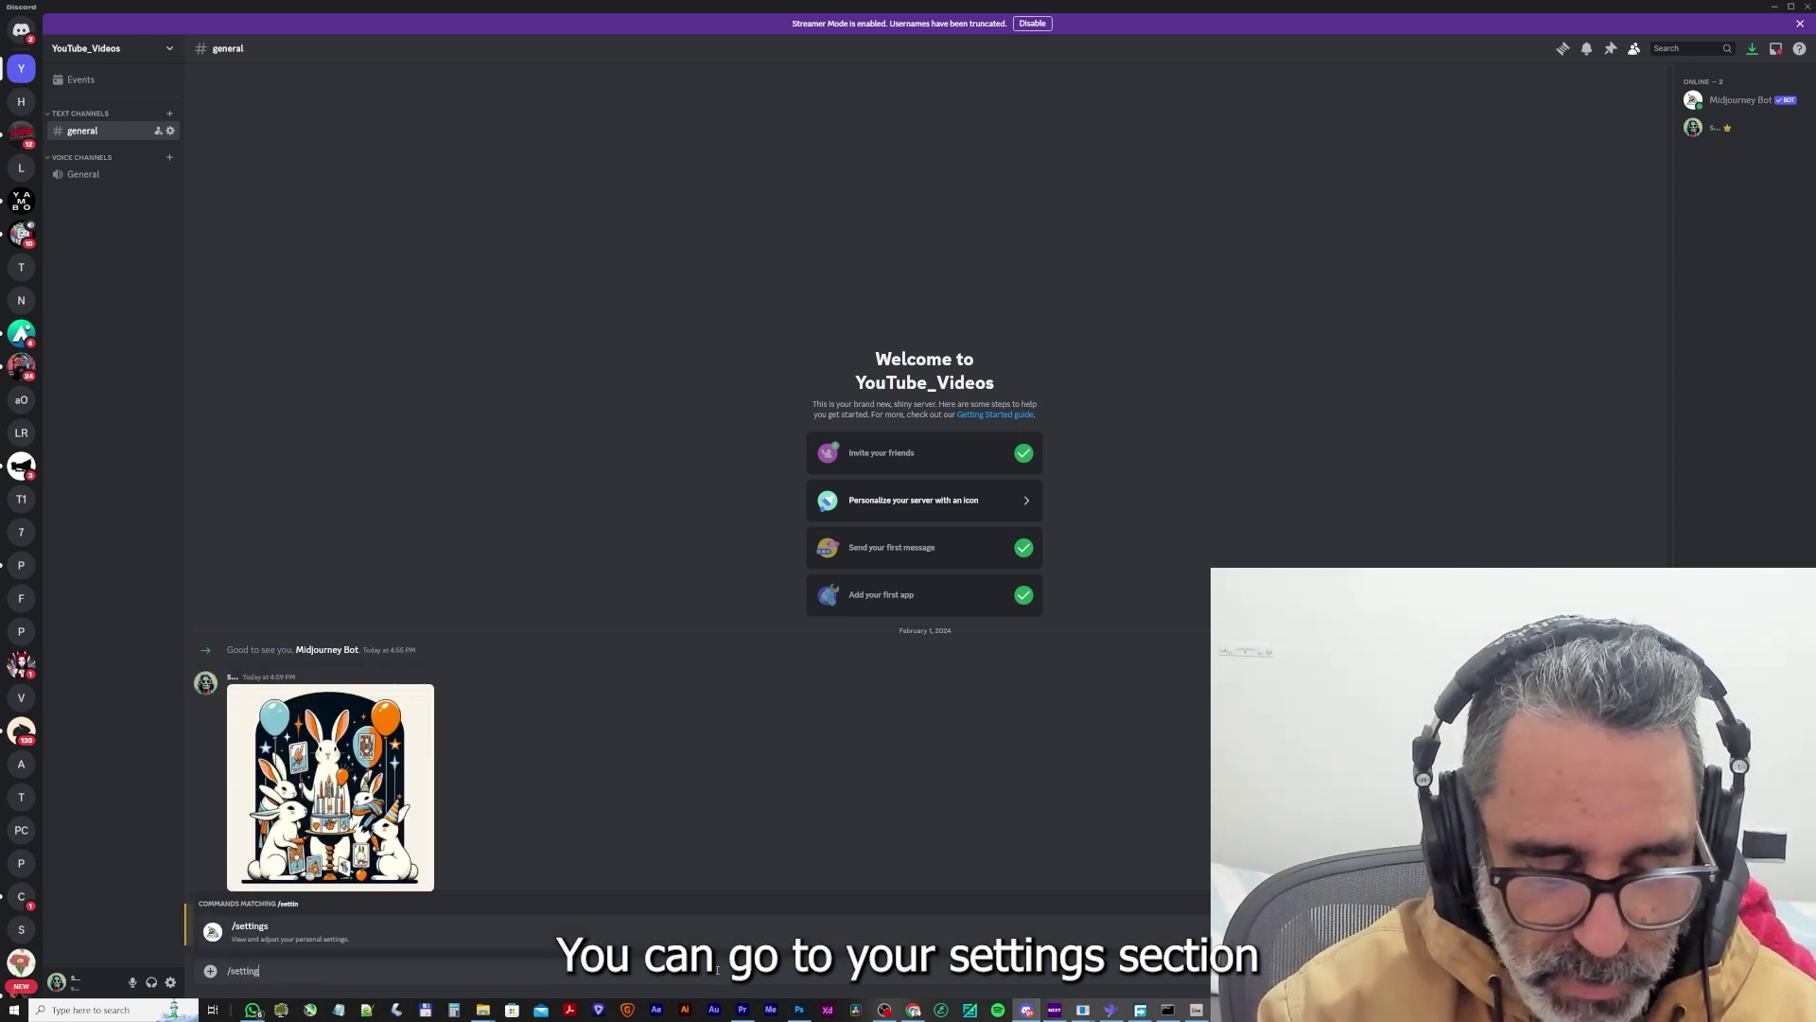
key("Return")
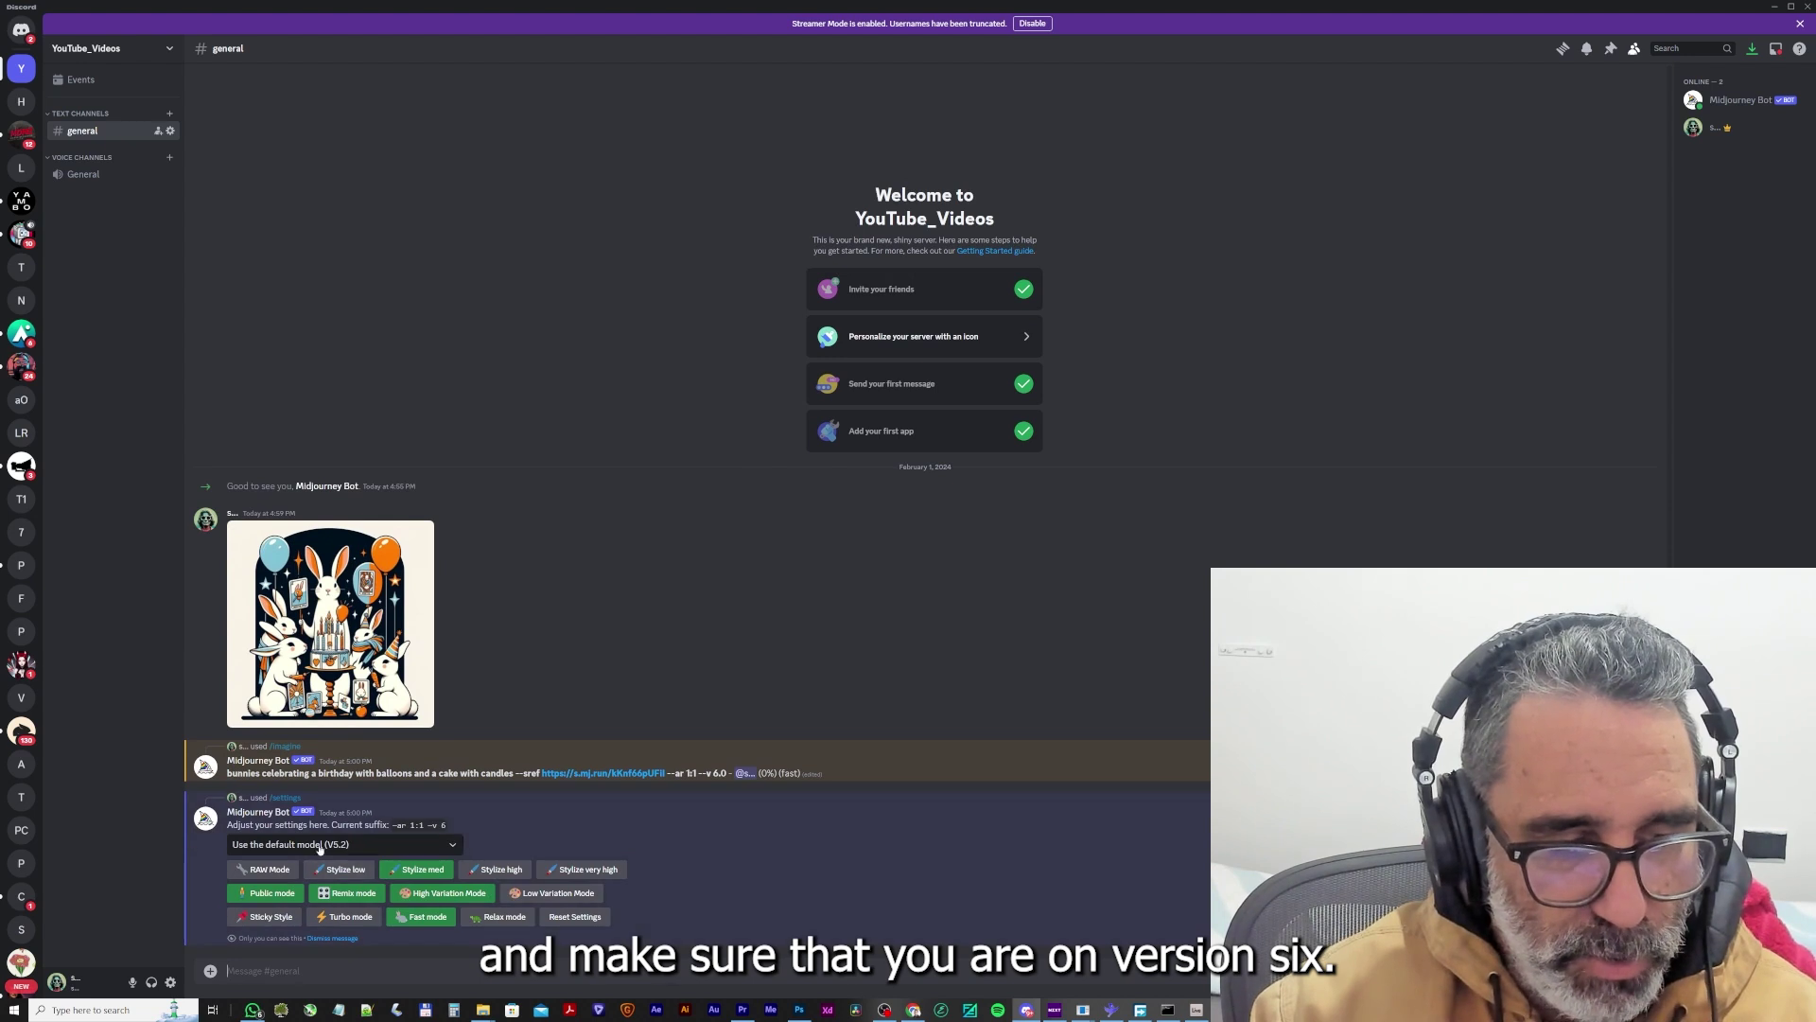
left_click(321, 847)
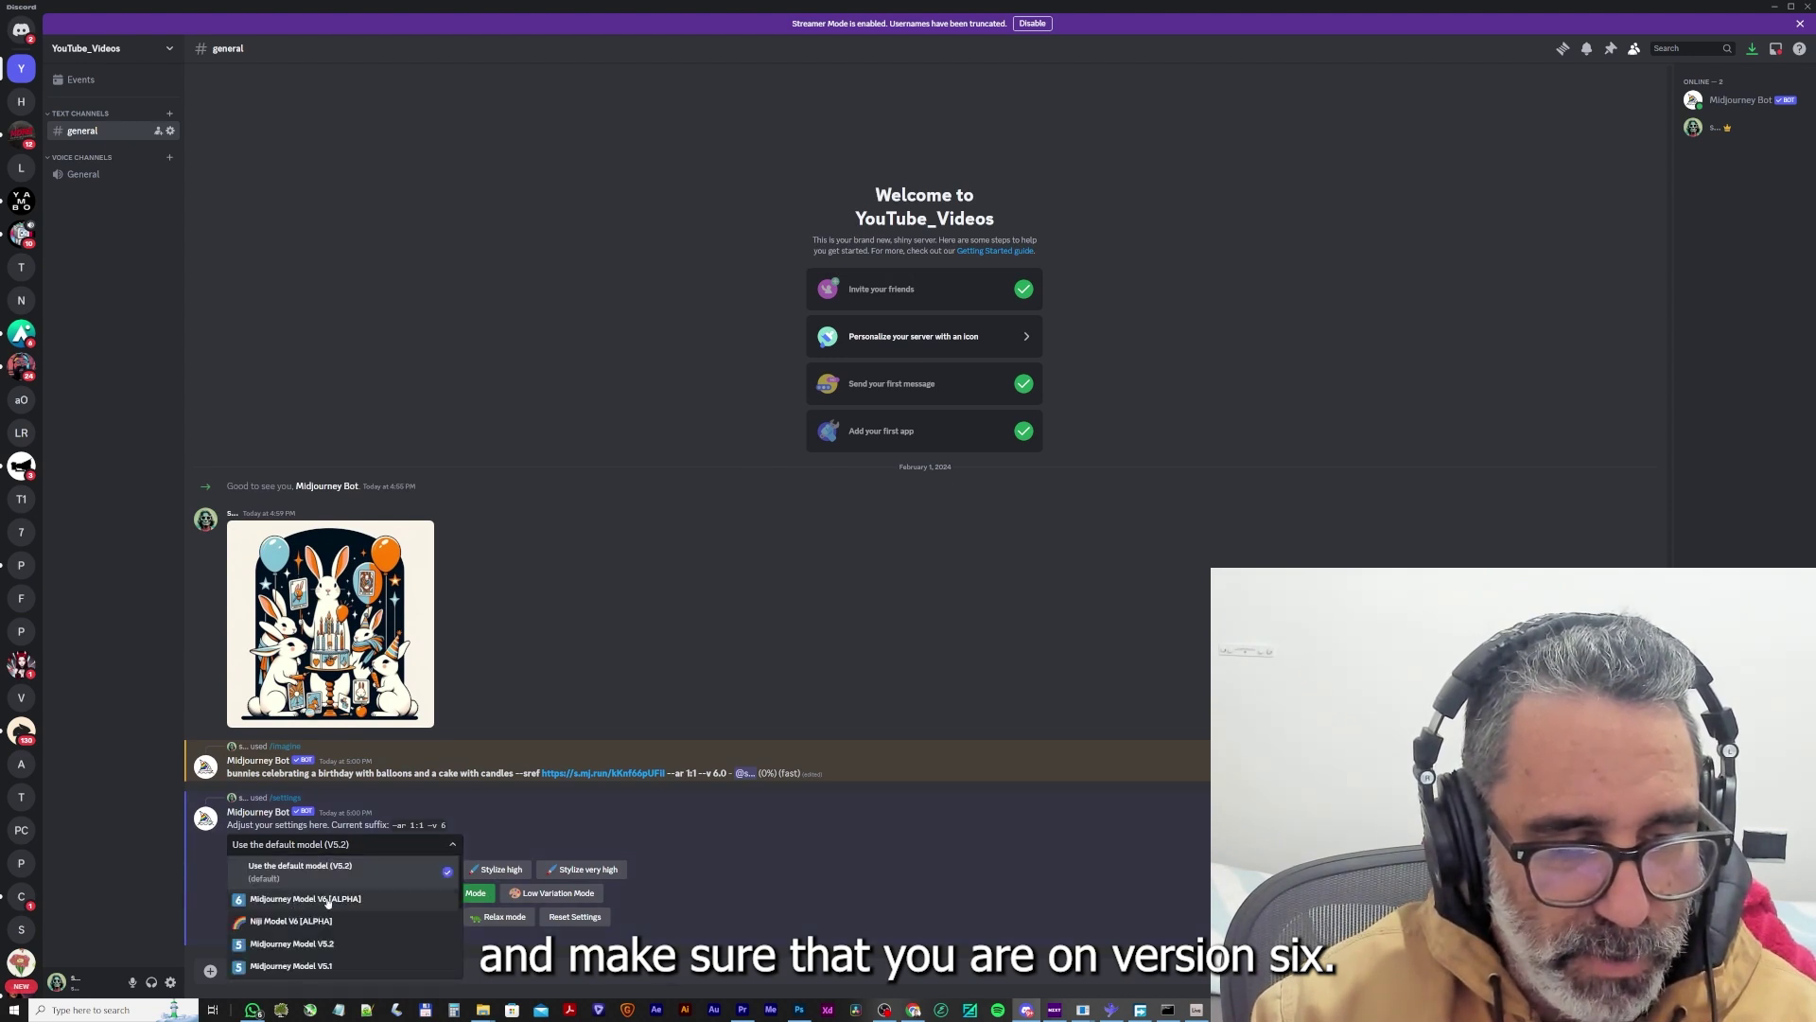
left_click(508, 831)
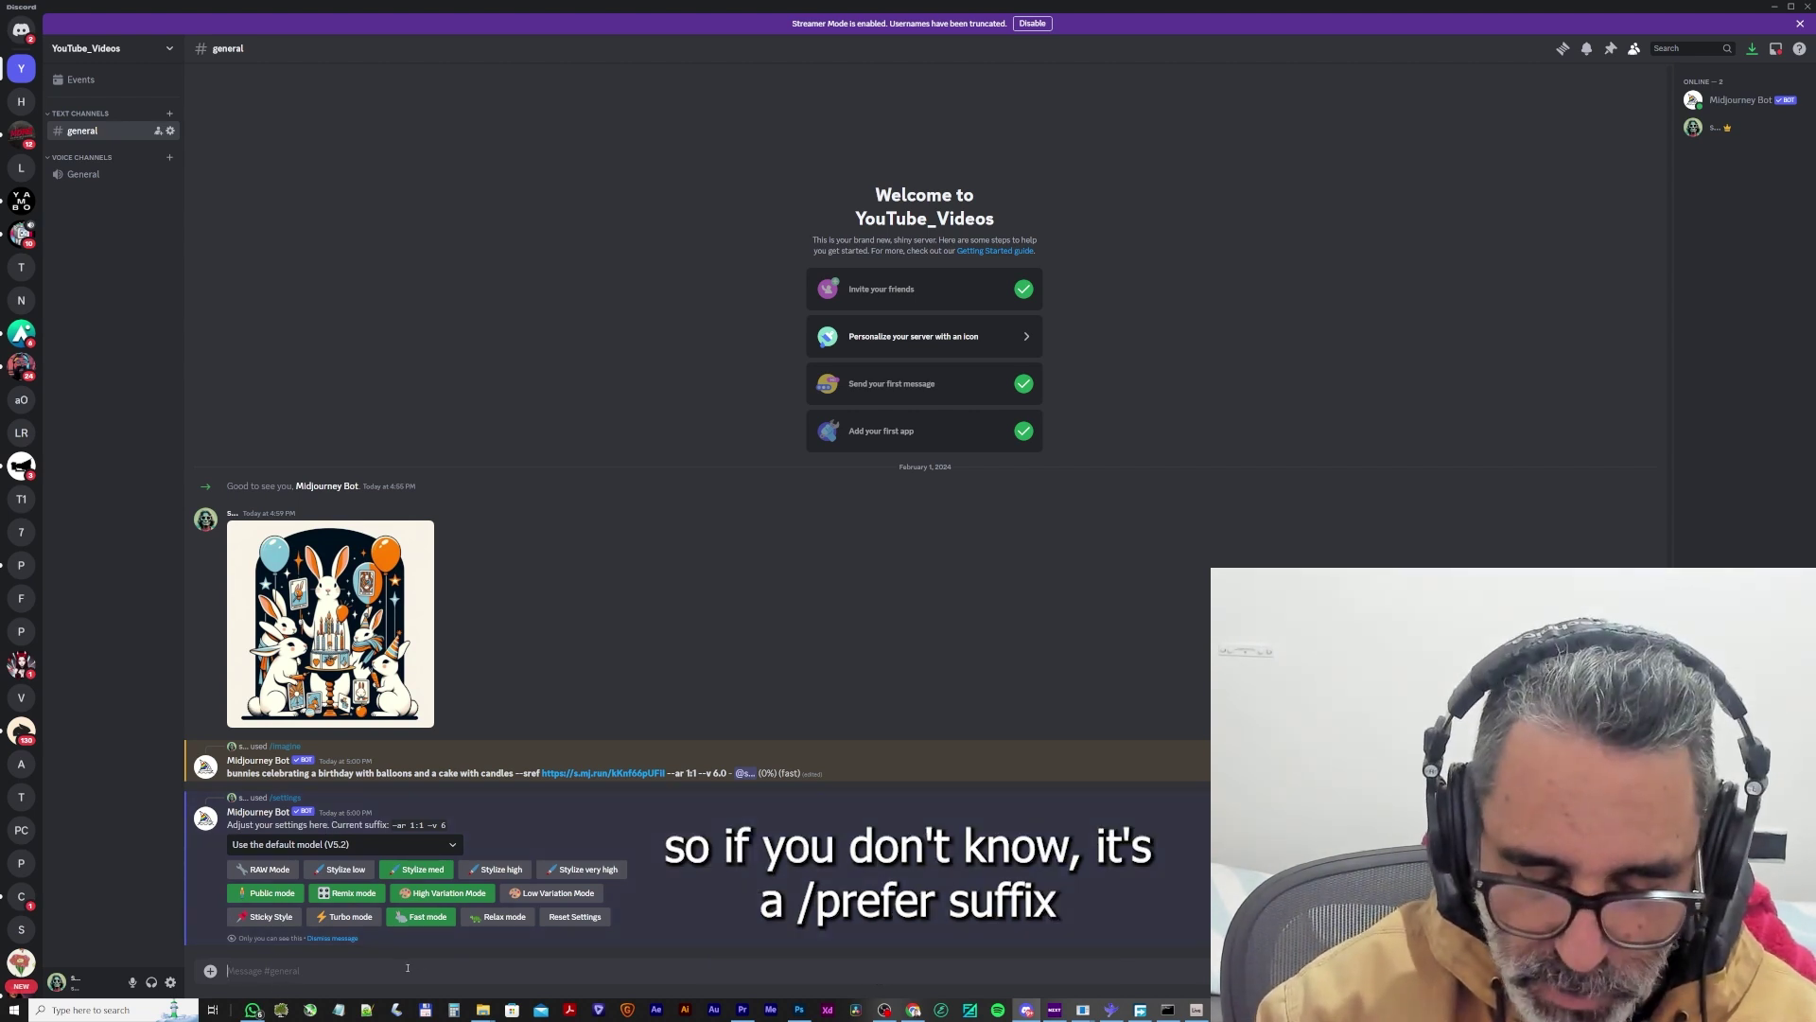
type("/pre")
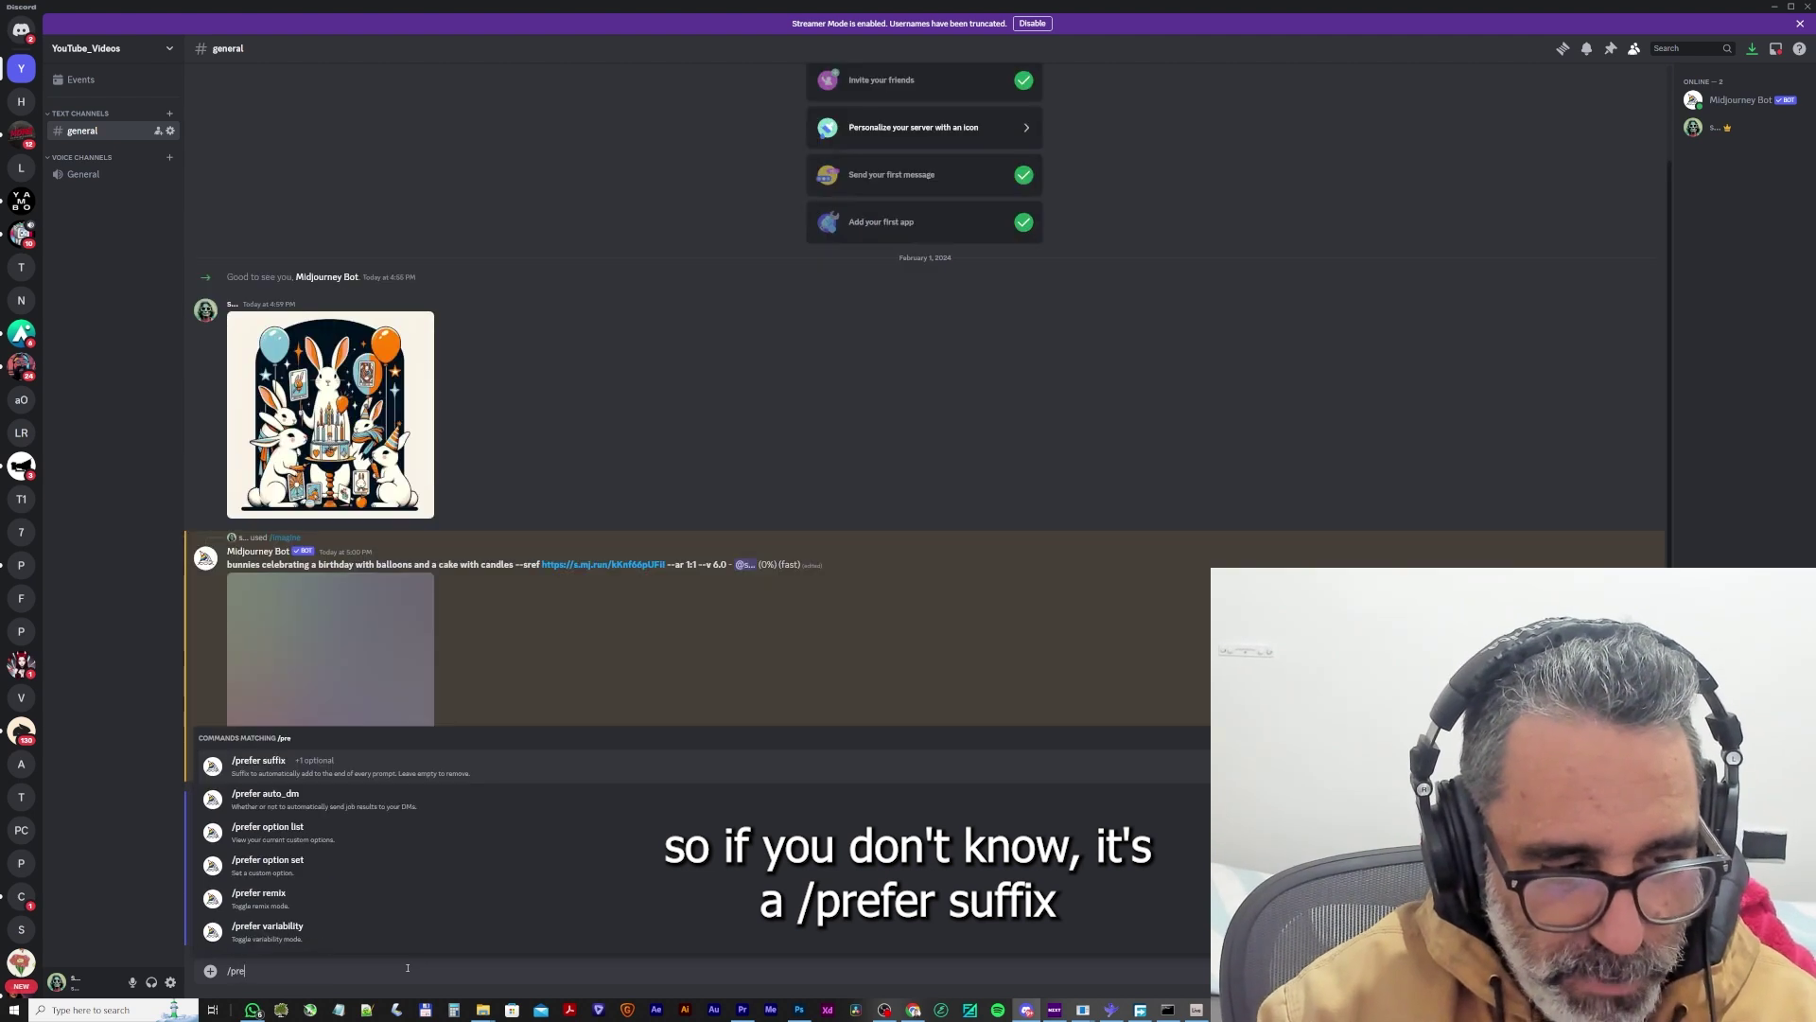
type("f")
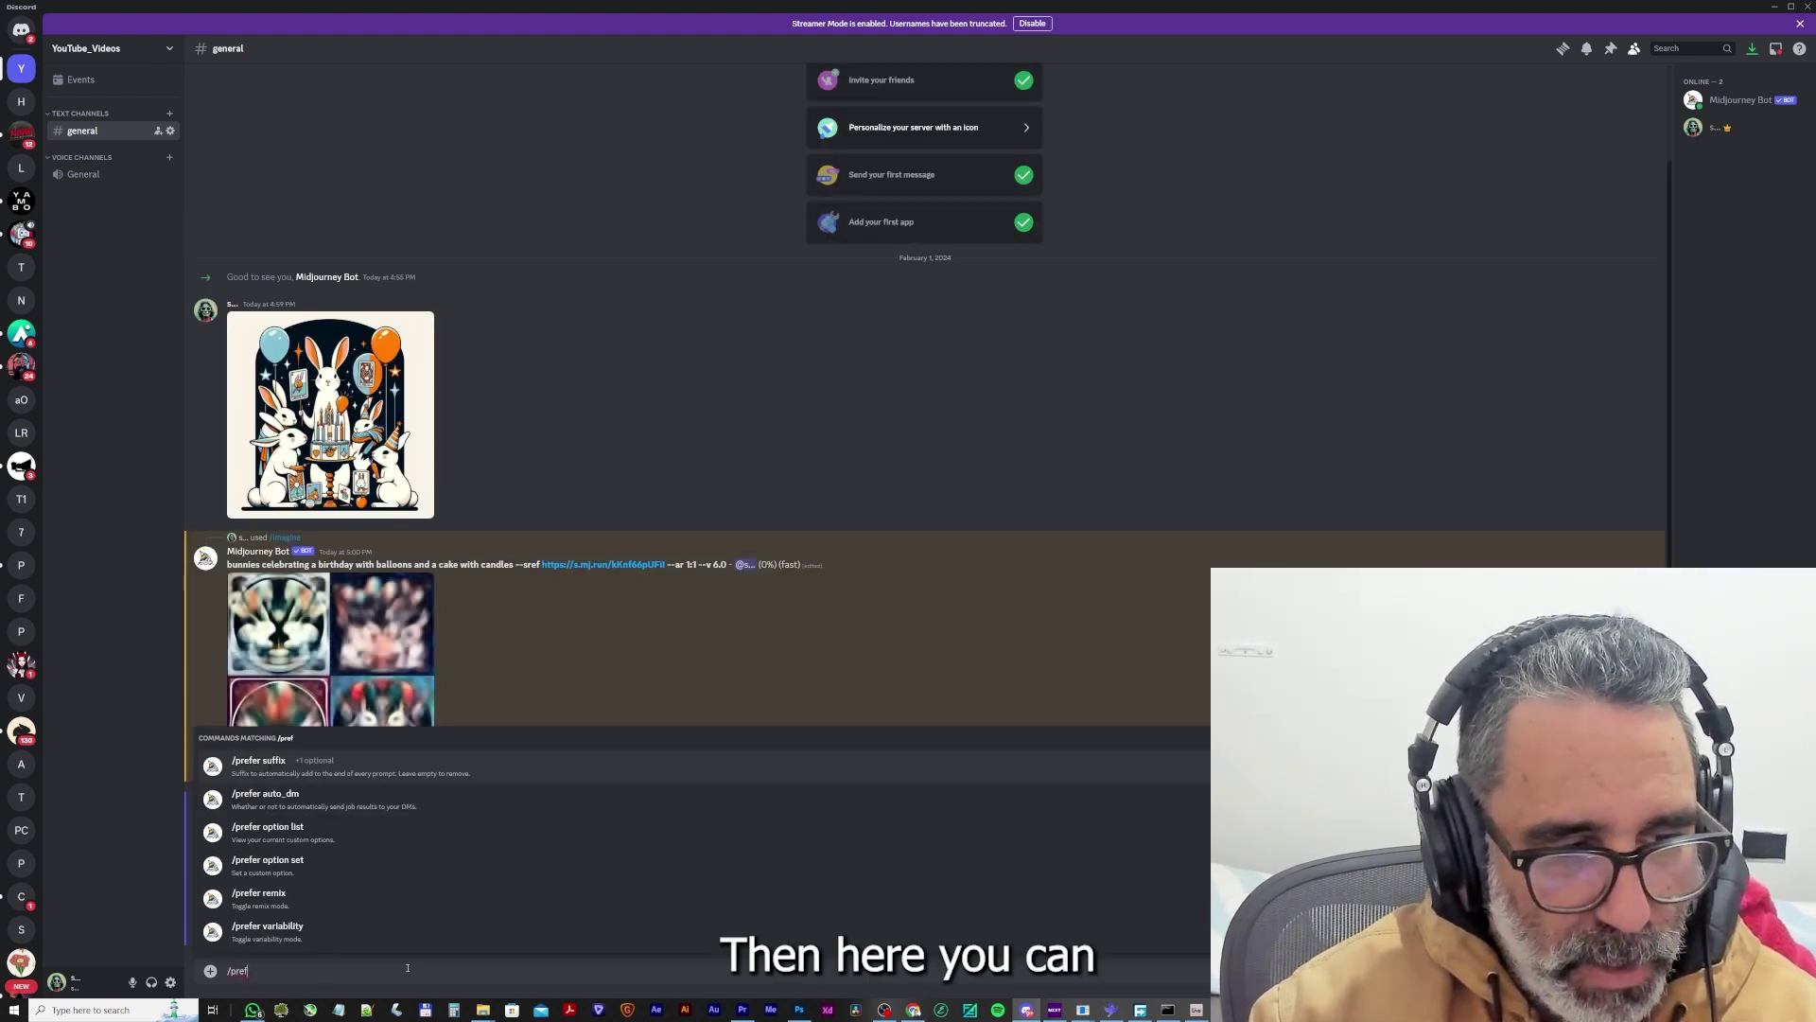
Set the /prefer suffix default to --ar 1:1 --v 6.
key("Tab")
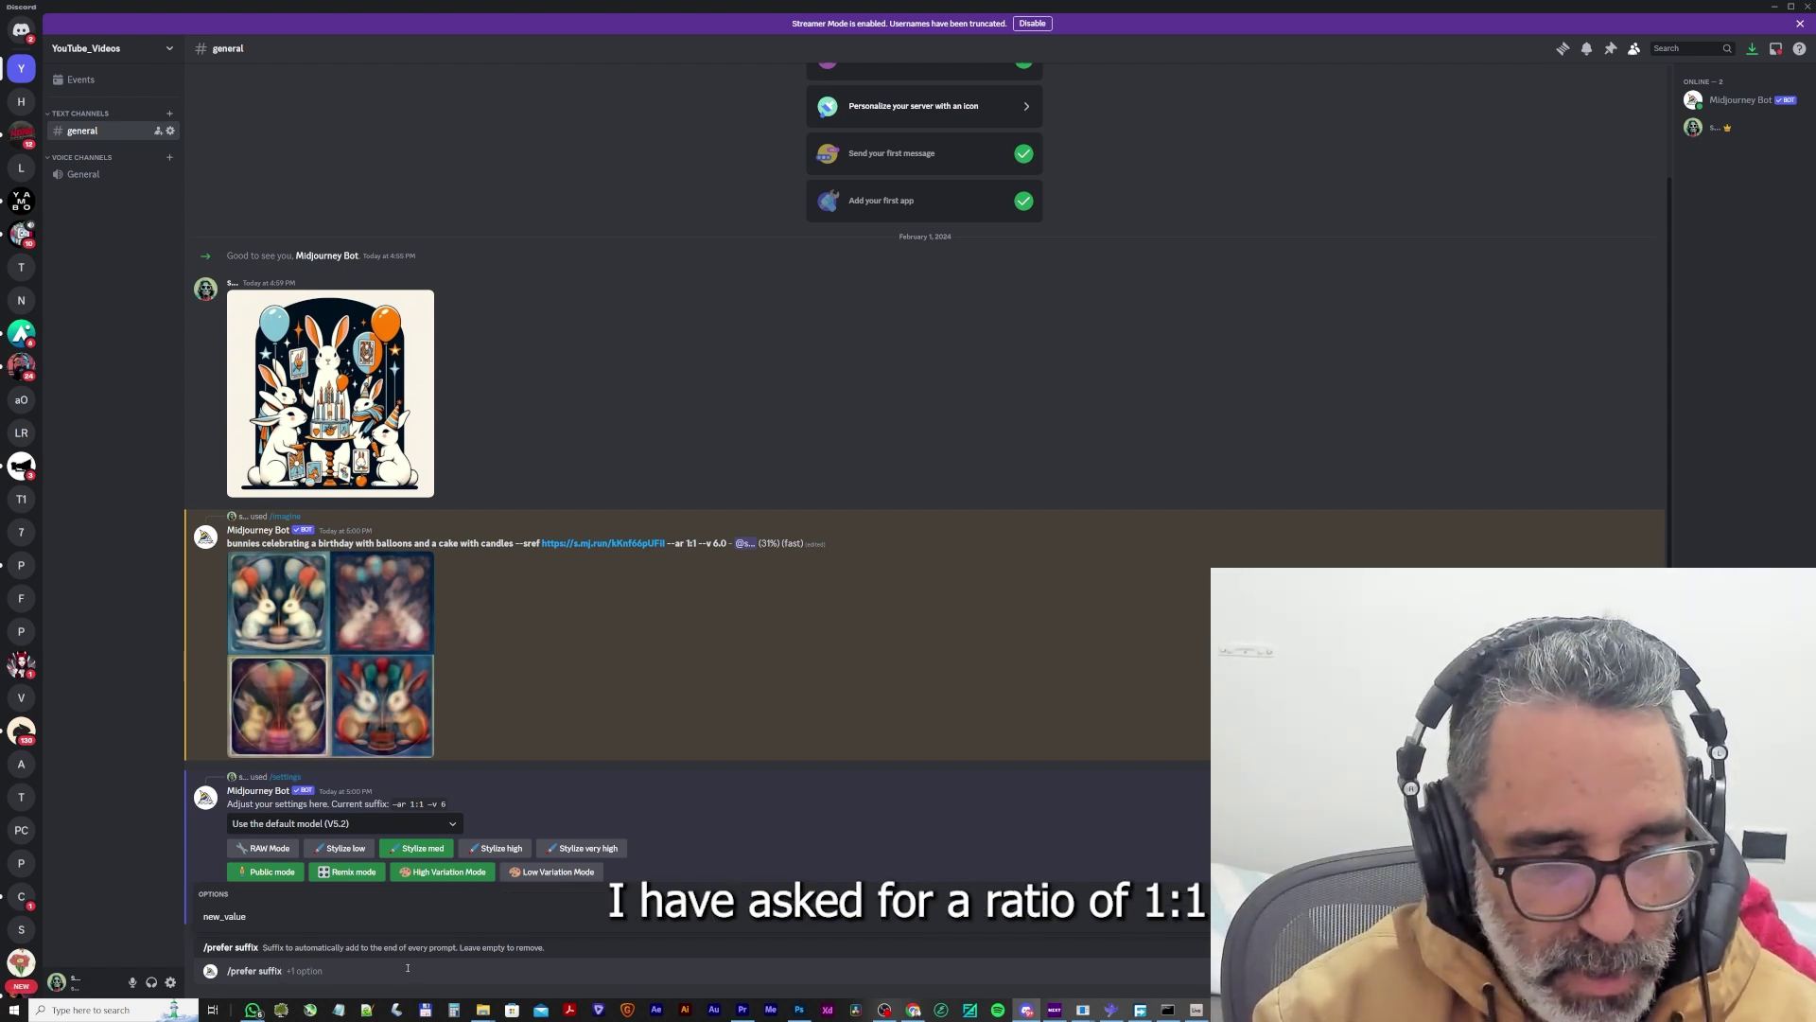
key("Tab")
type("--ar")
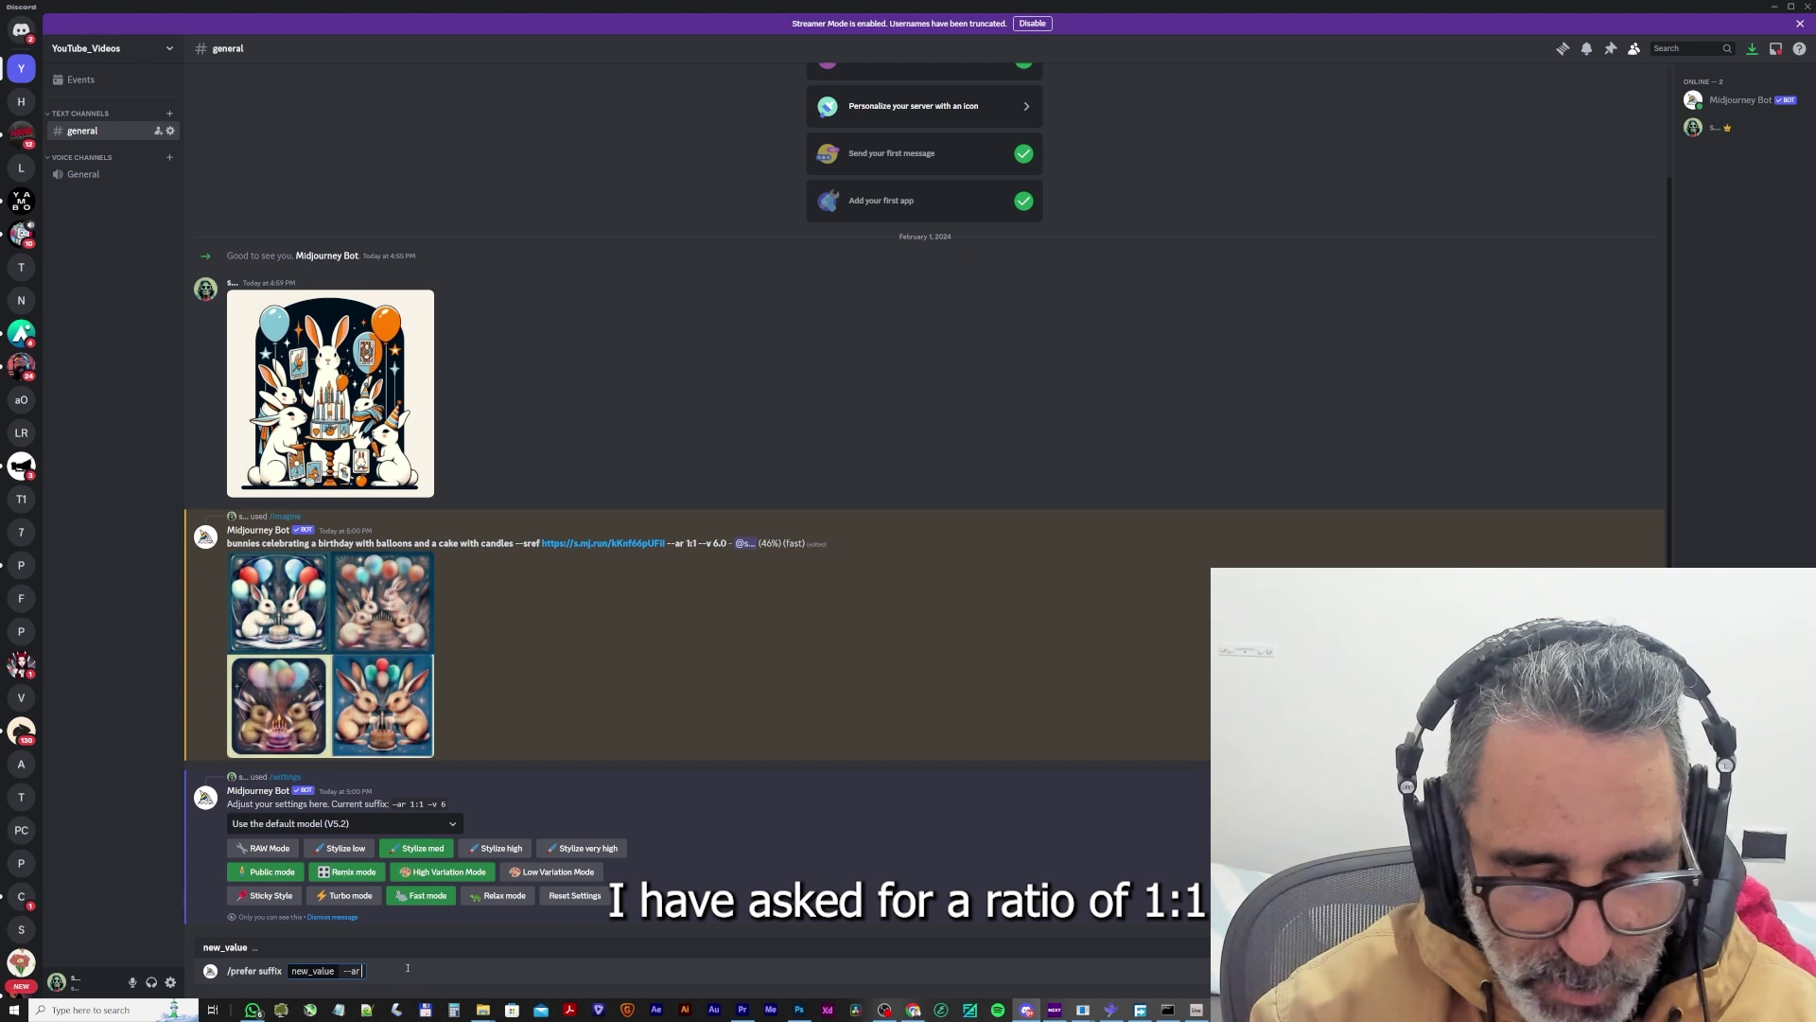
type(" 1:1 -")
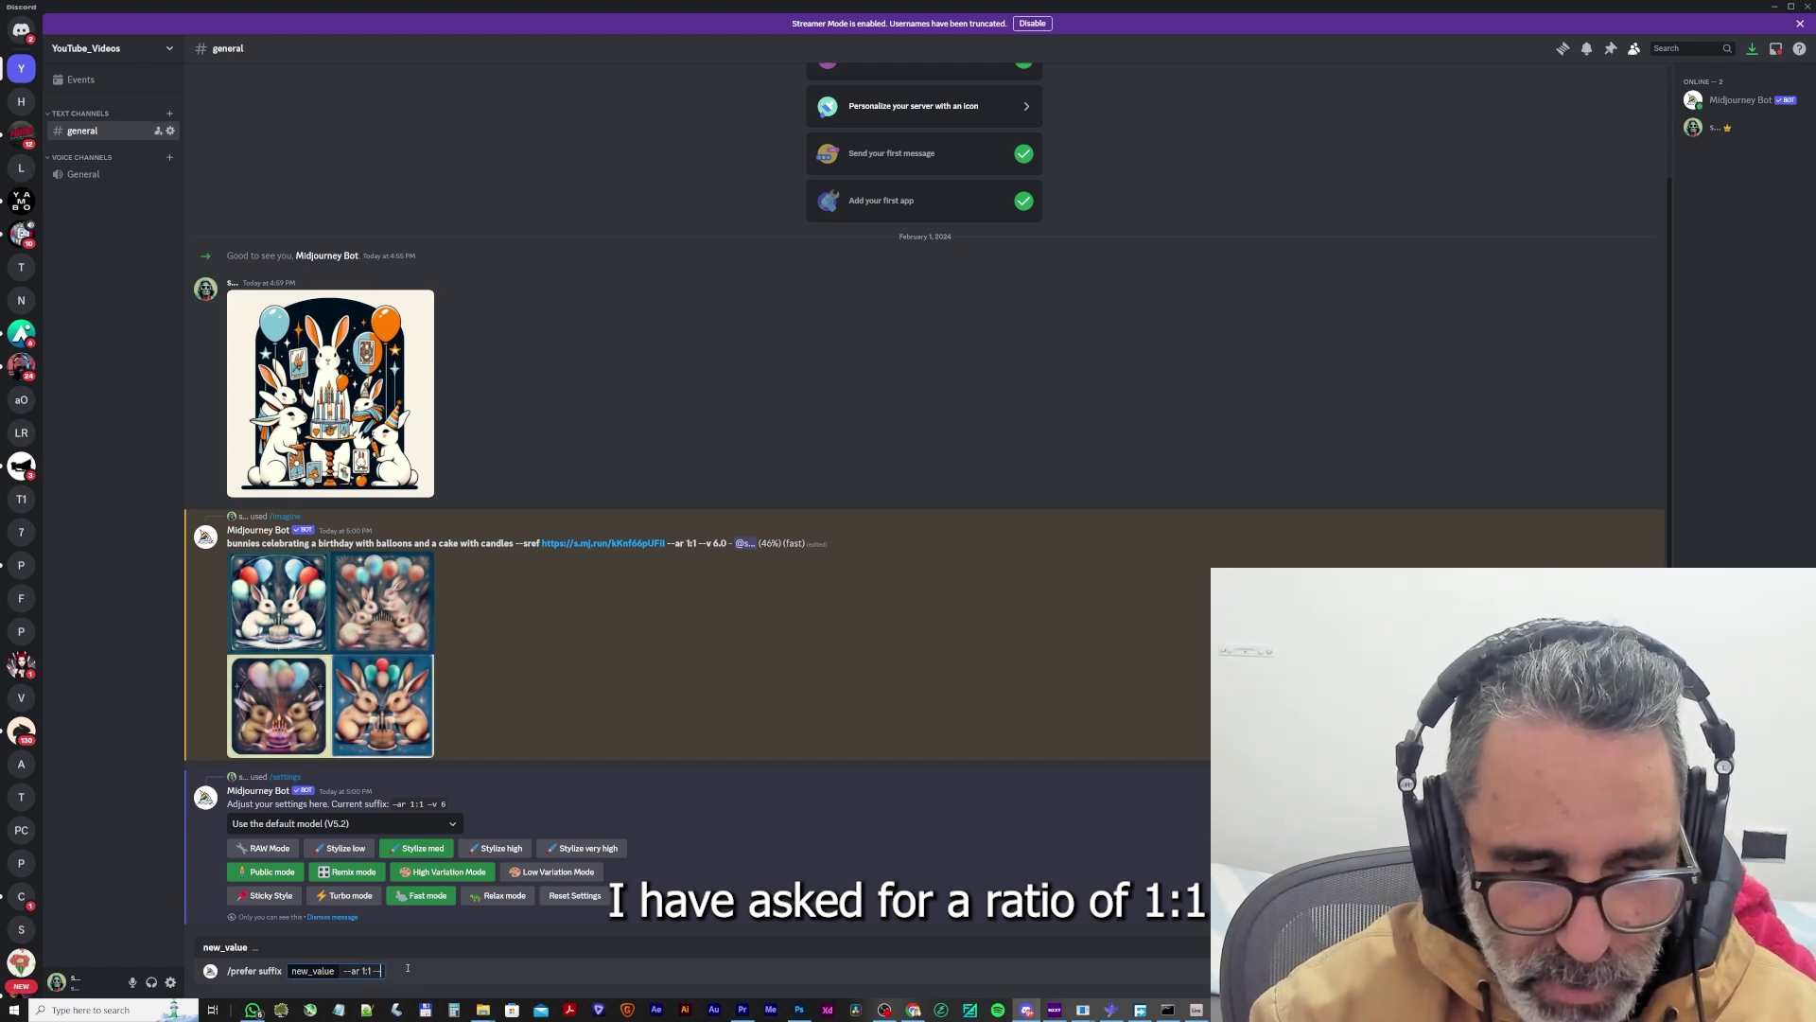
type("v 6")
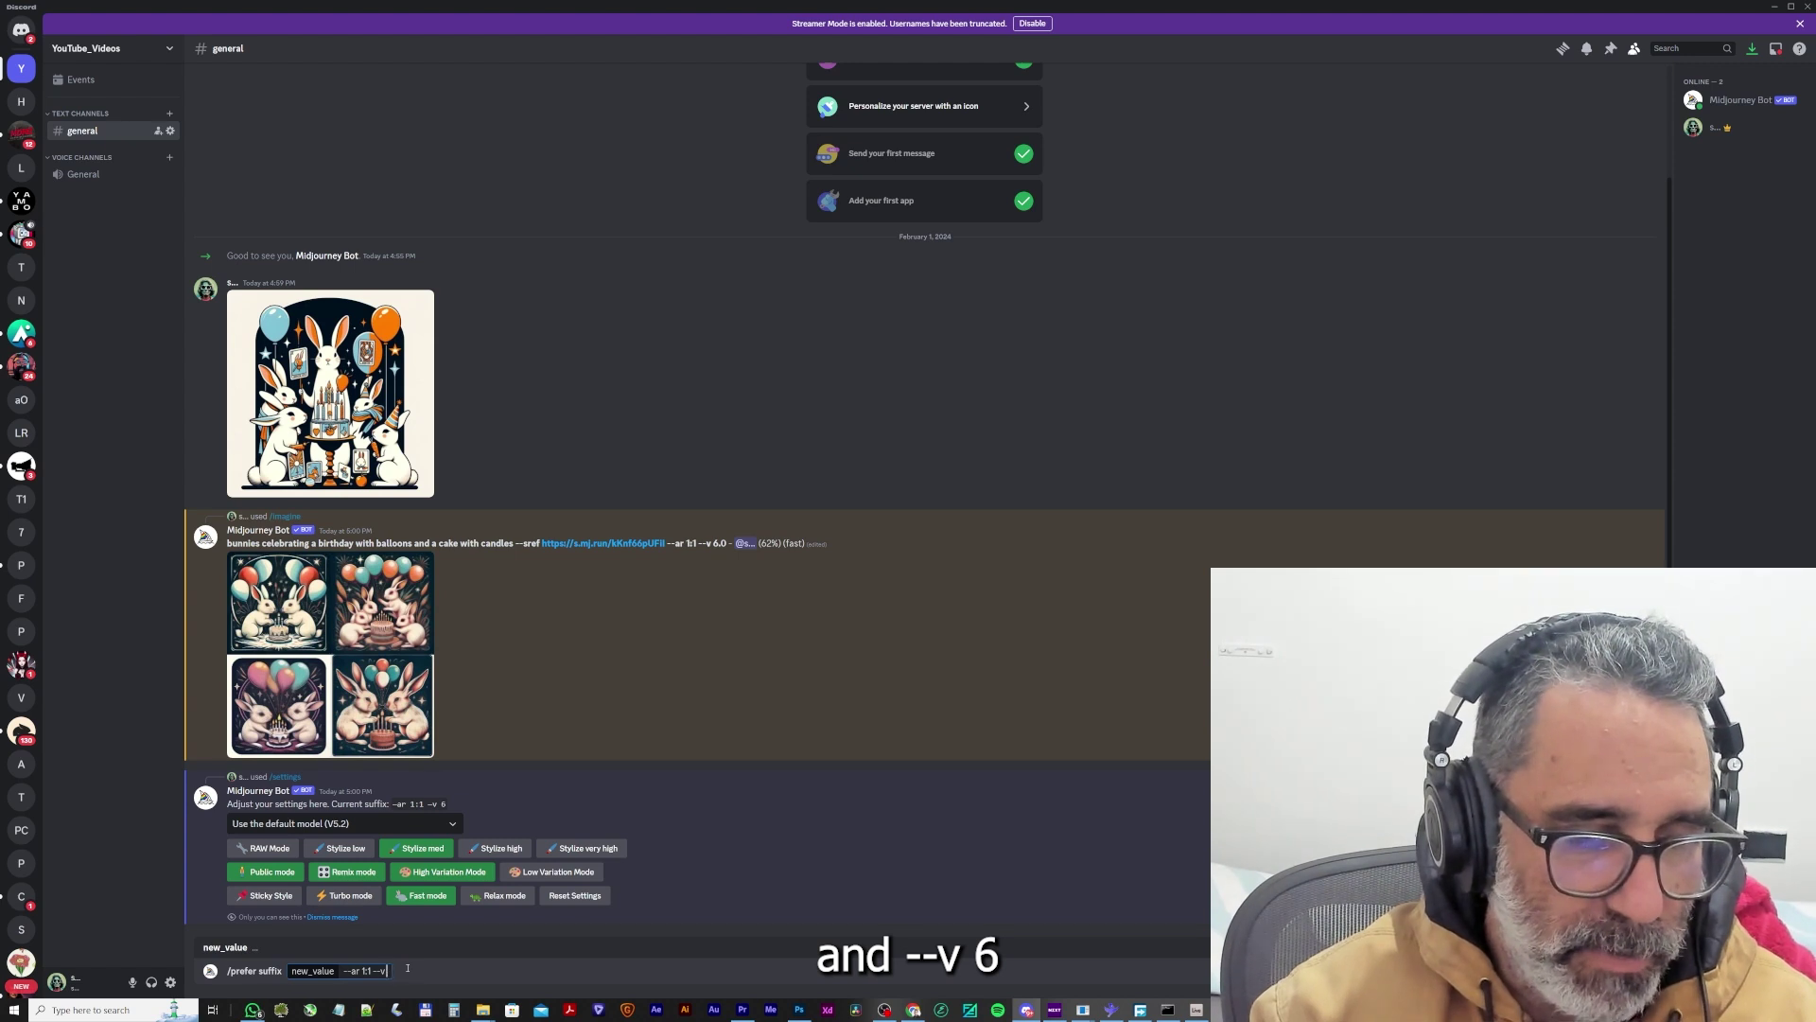
key("Return")
left_click(392, 780)
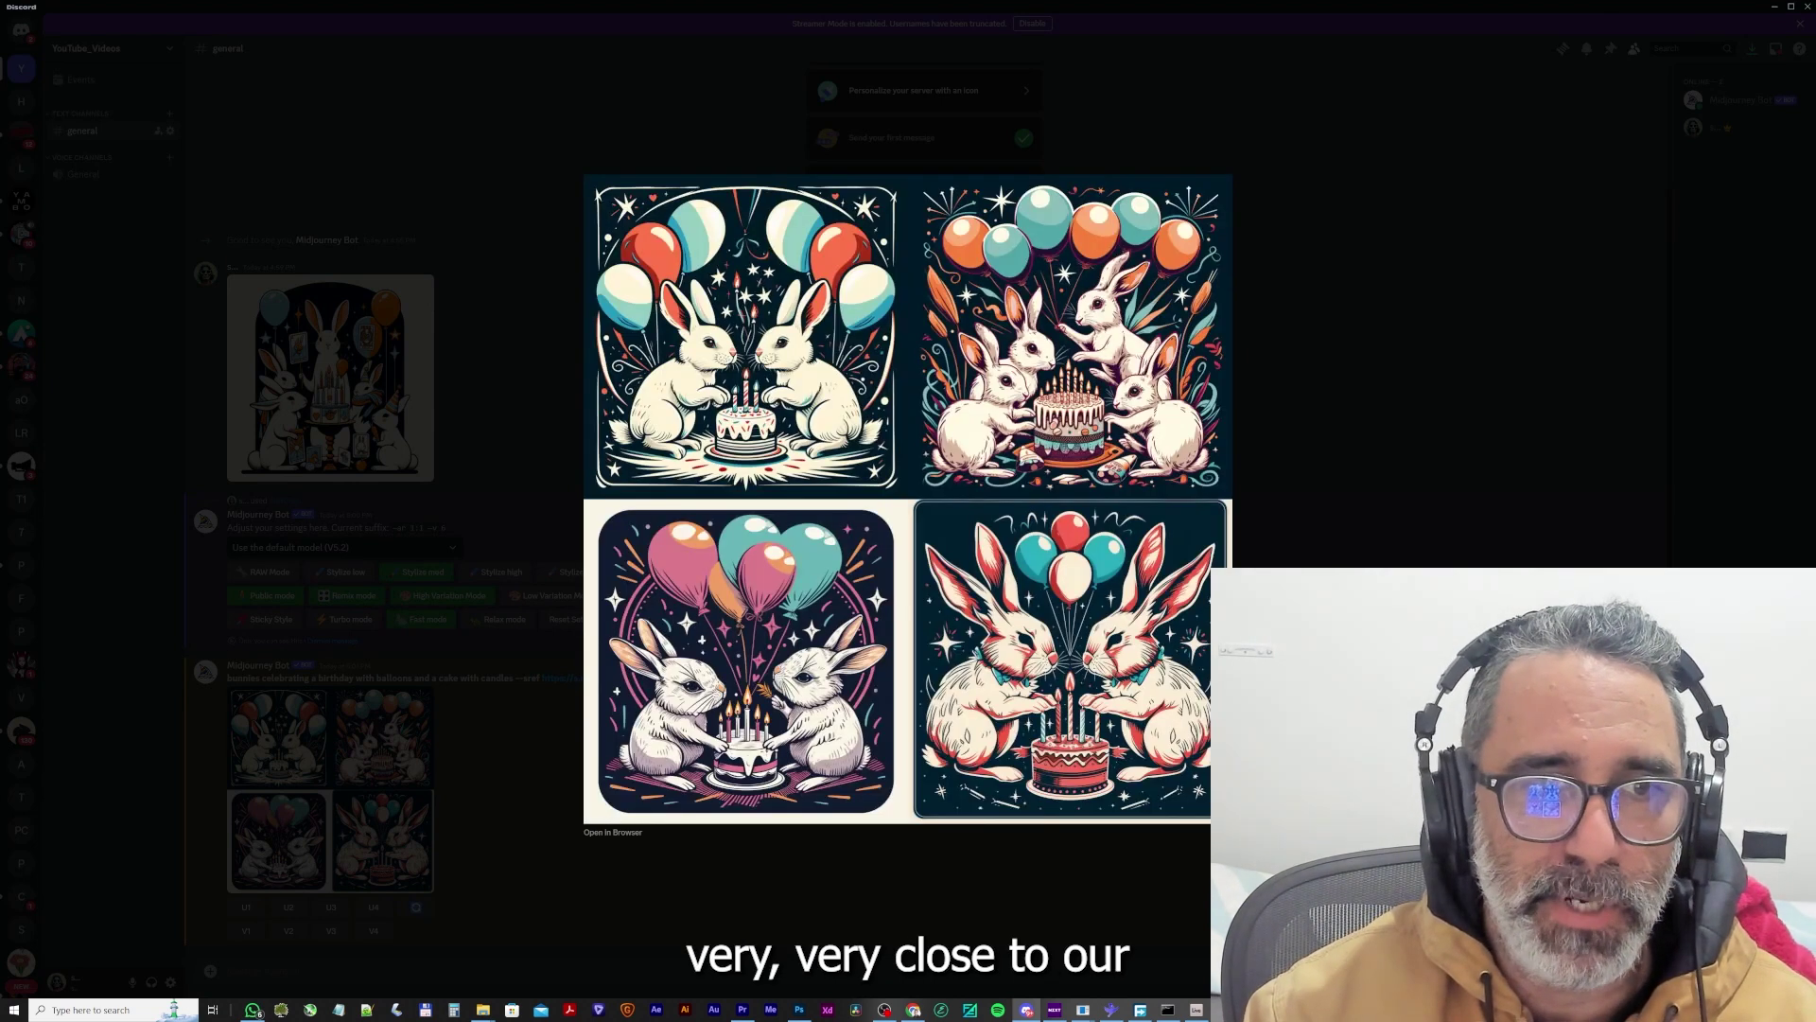
left_click(469, 455)
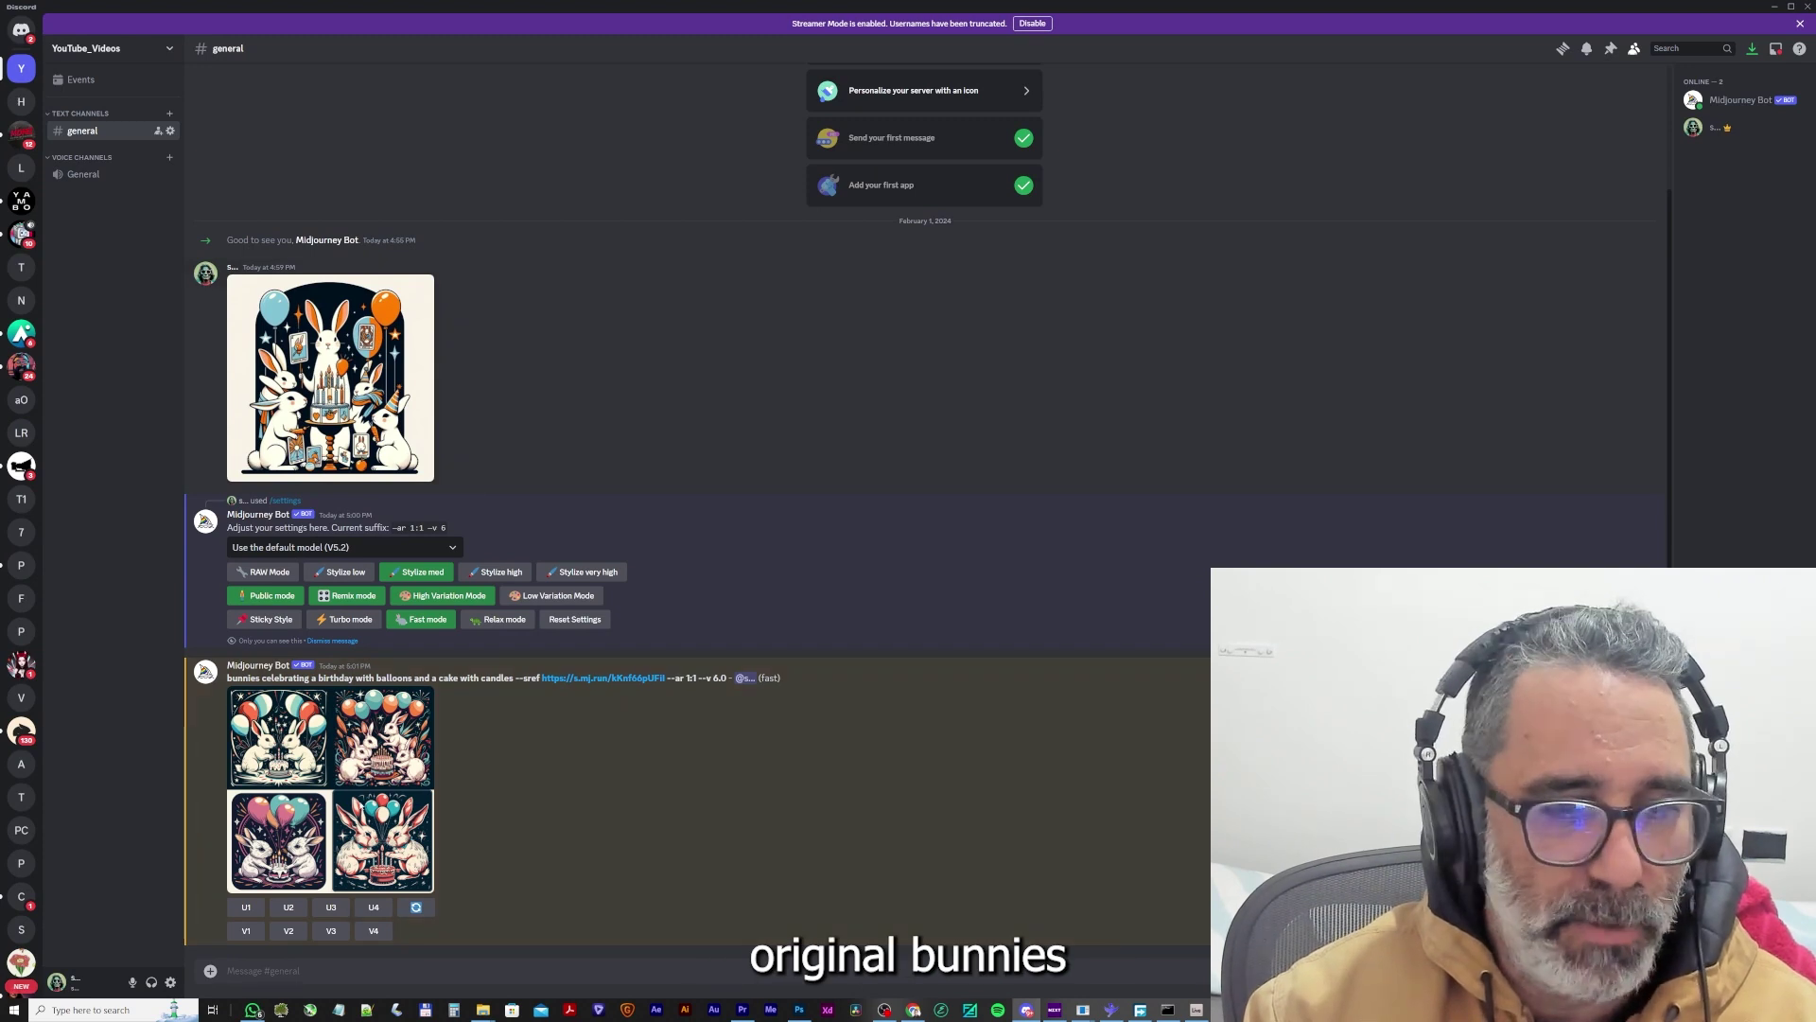
left_click(330, 837)
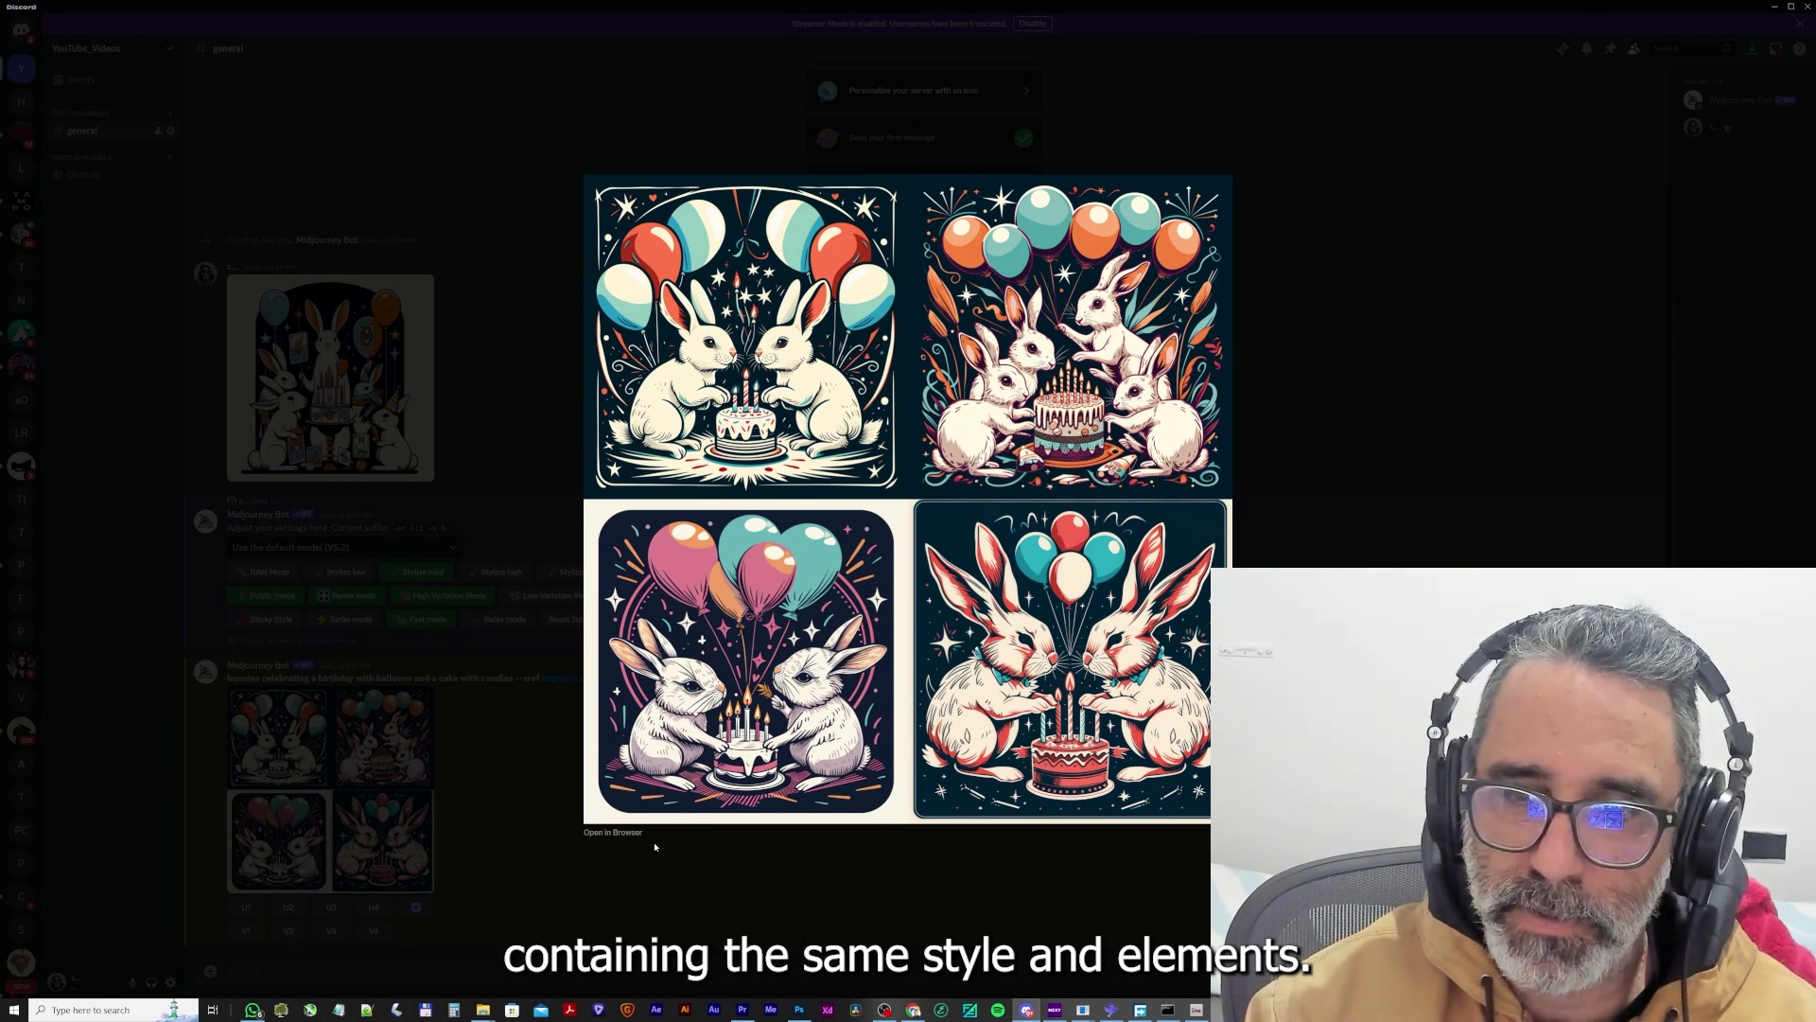
left_click(652, 843)
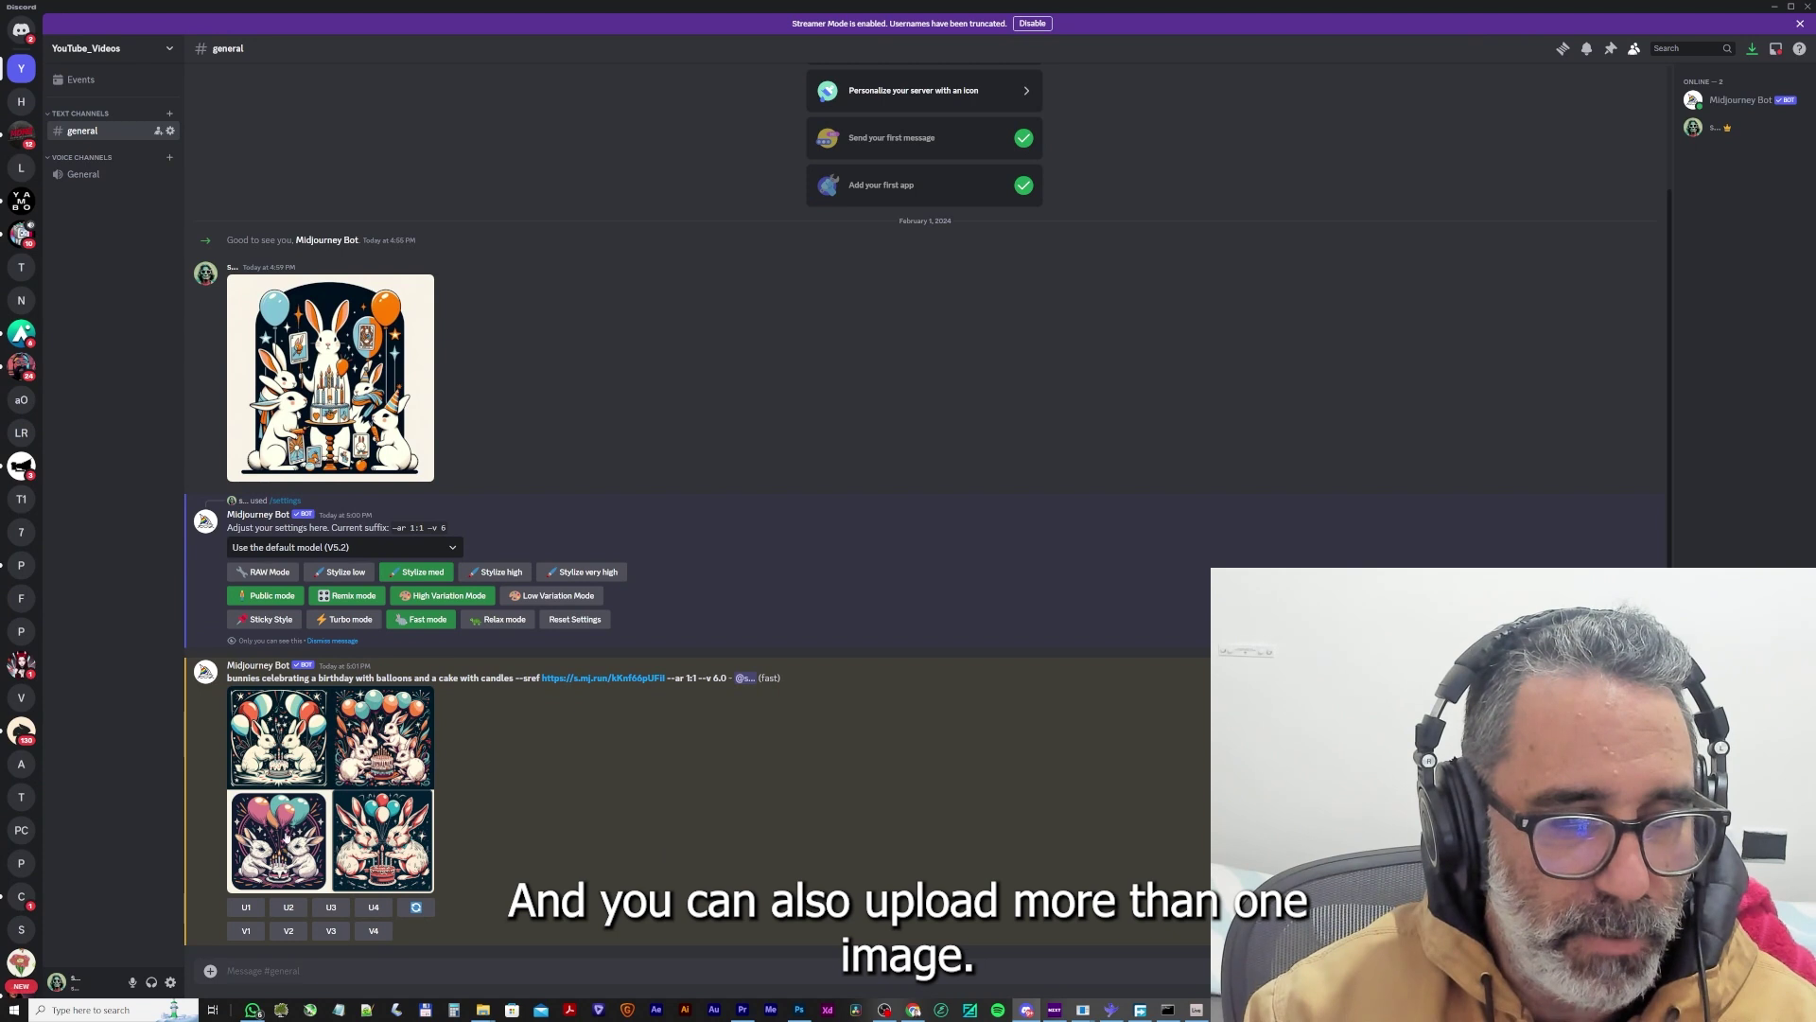
Upscale images 1 and 4 (U1, U4) from the bunny grid.
left_click(250, 908)
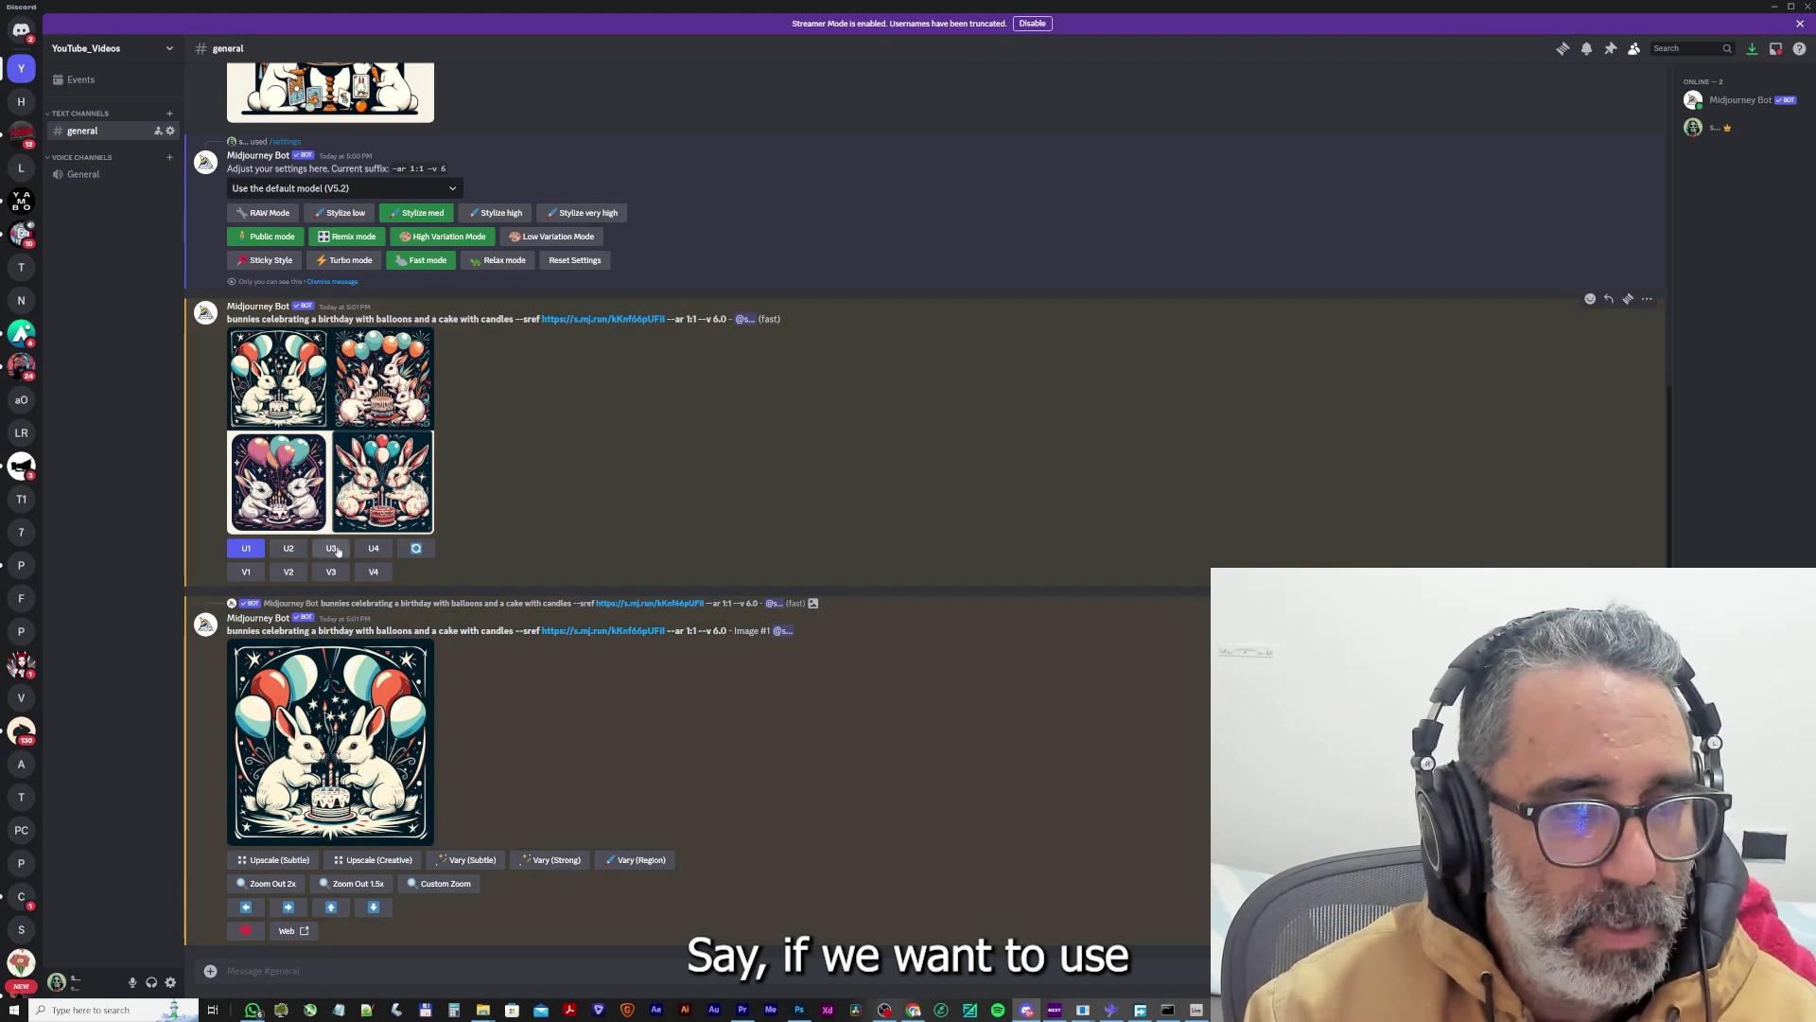
left_click(373, 548)
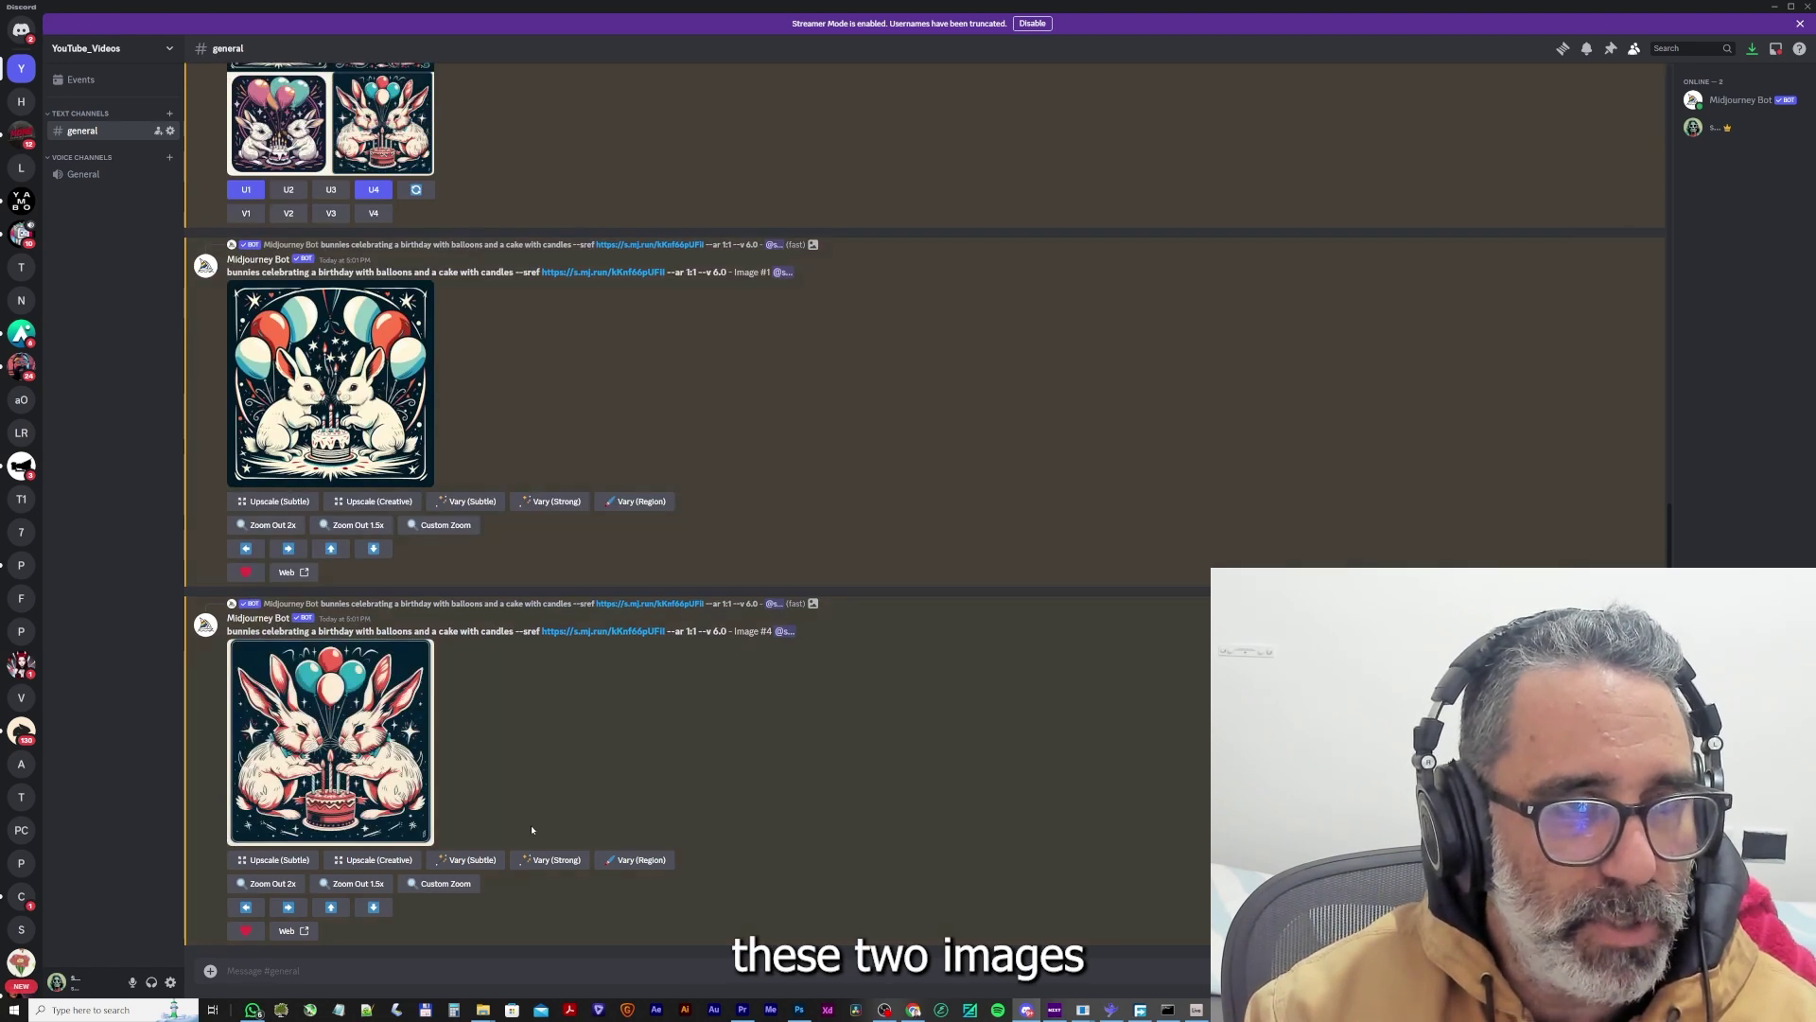
Start a new /imagine containing the copied bunny birthday prompt text.
left_click(333, 970)
type("/imagine")
key("Tab")
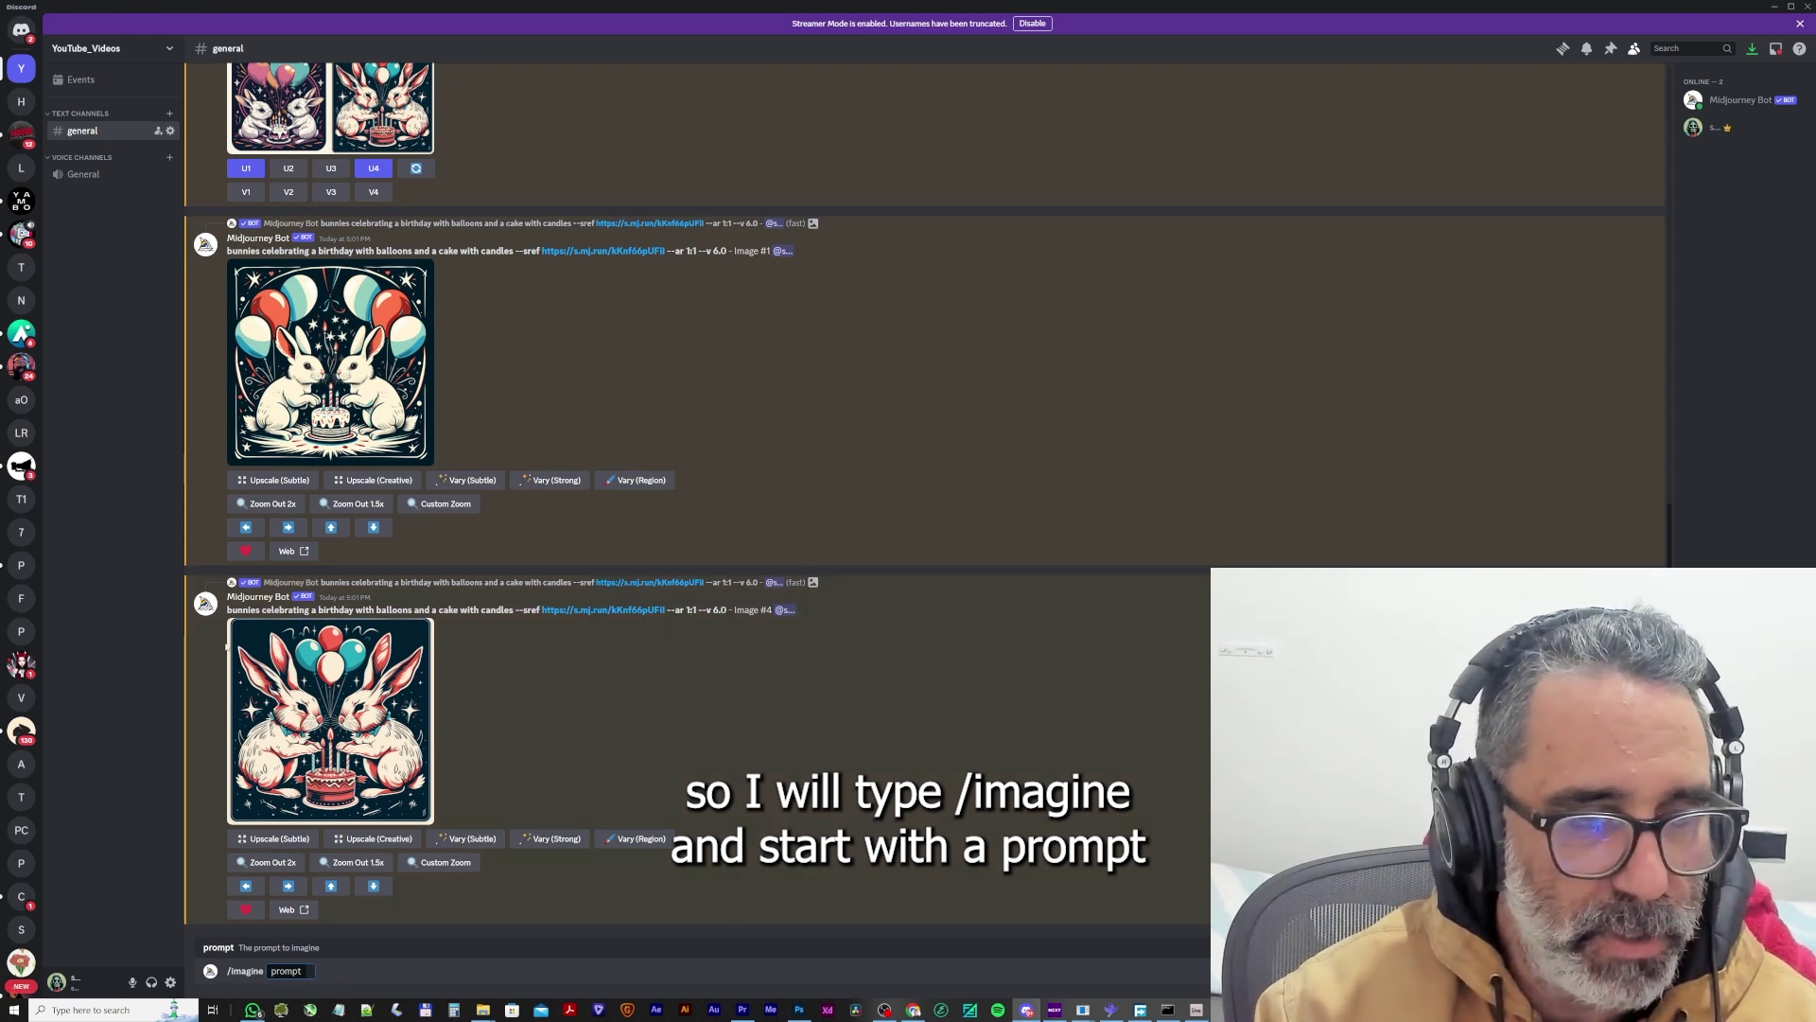
left_click_drag(228, 608, 506, 612)
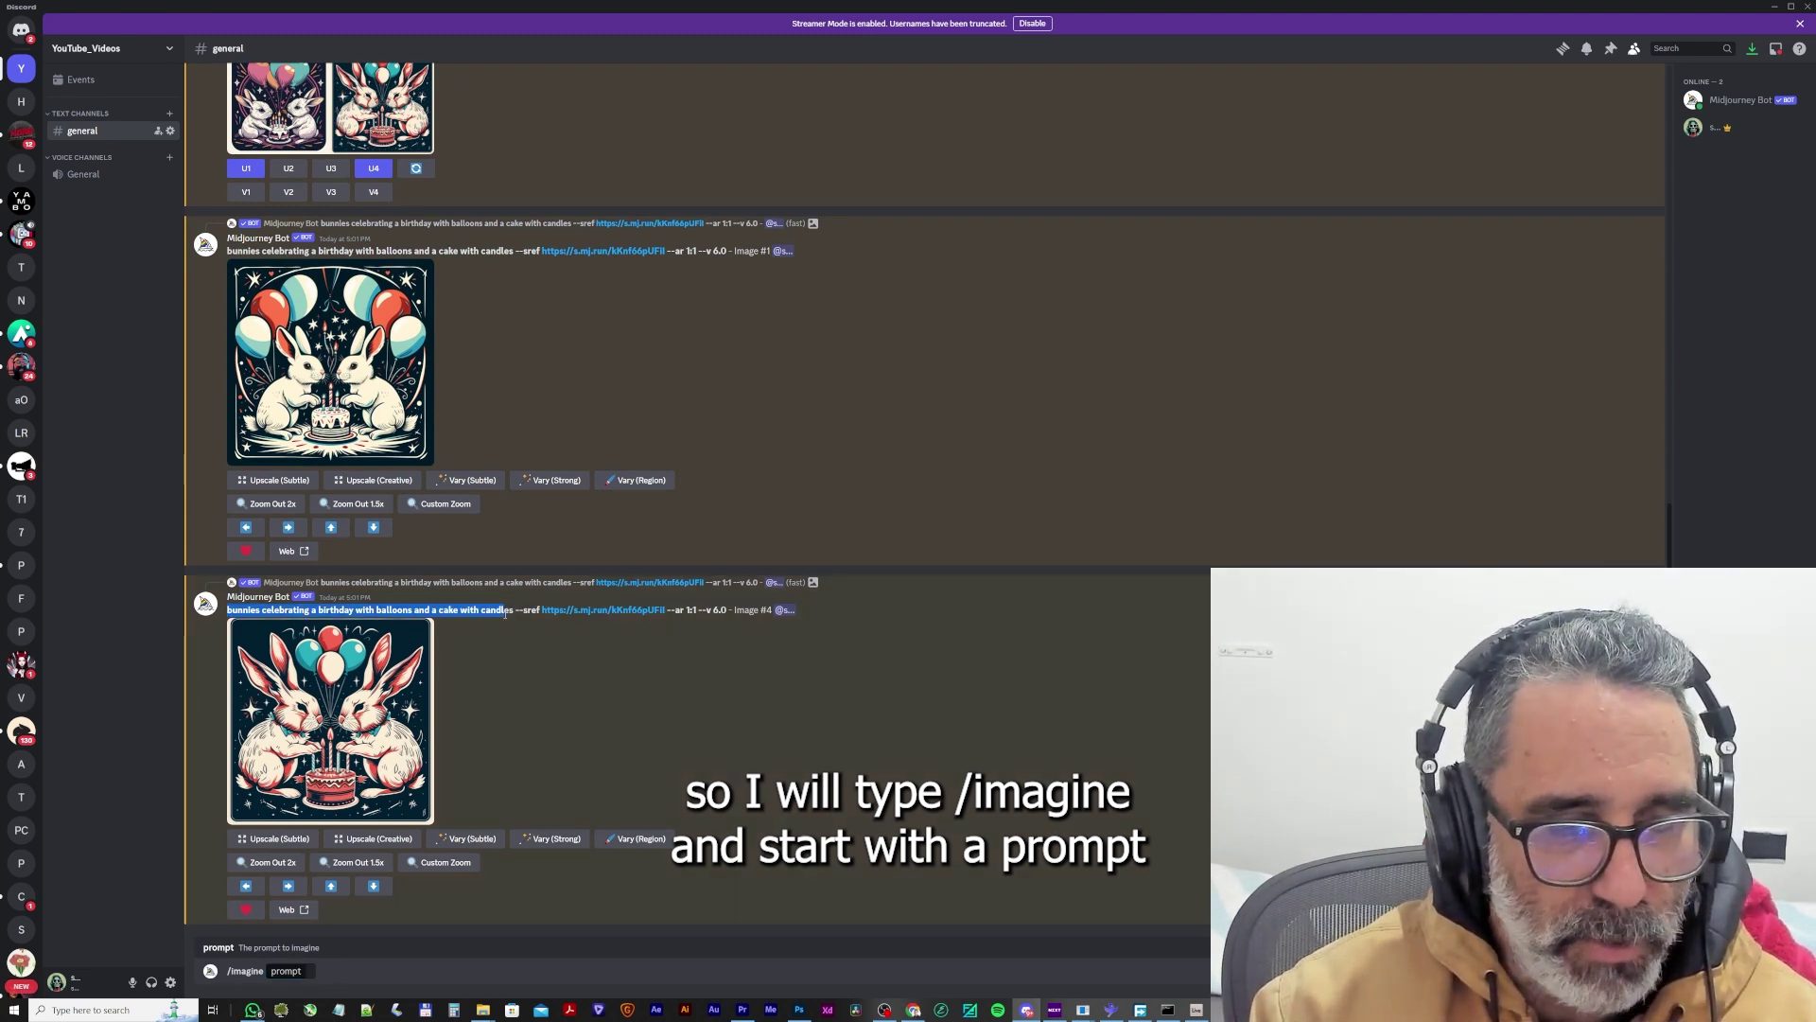
key("ctrl+c")
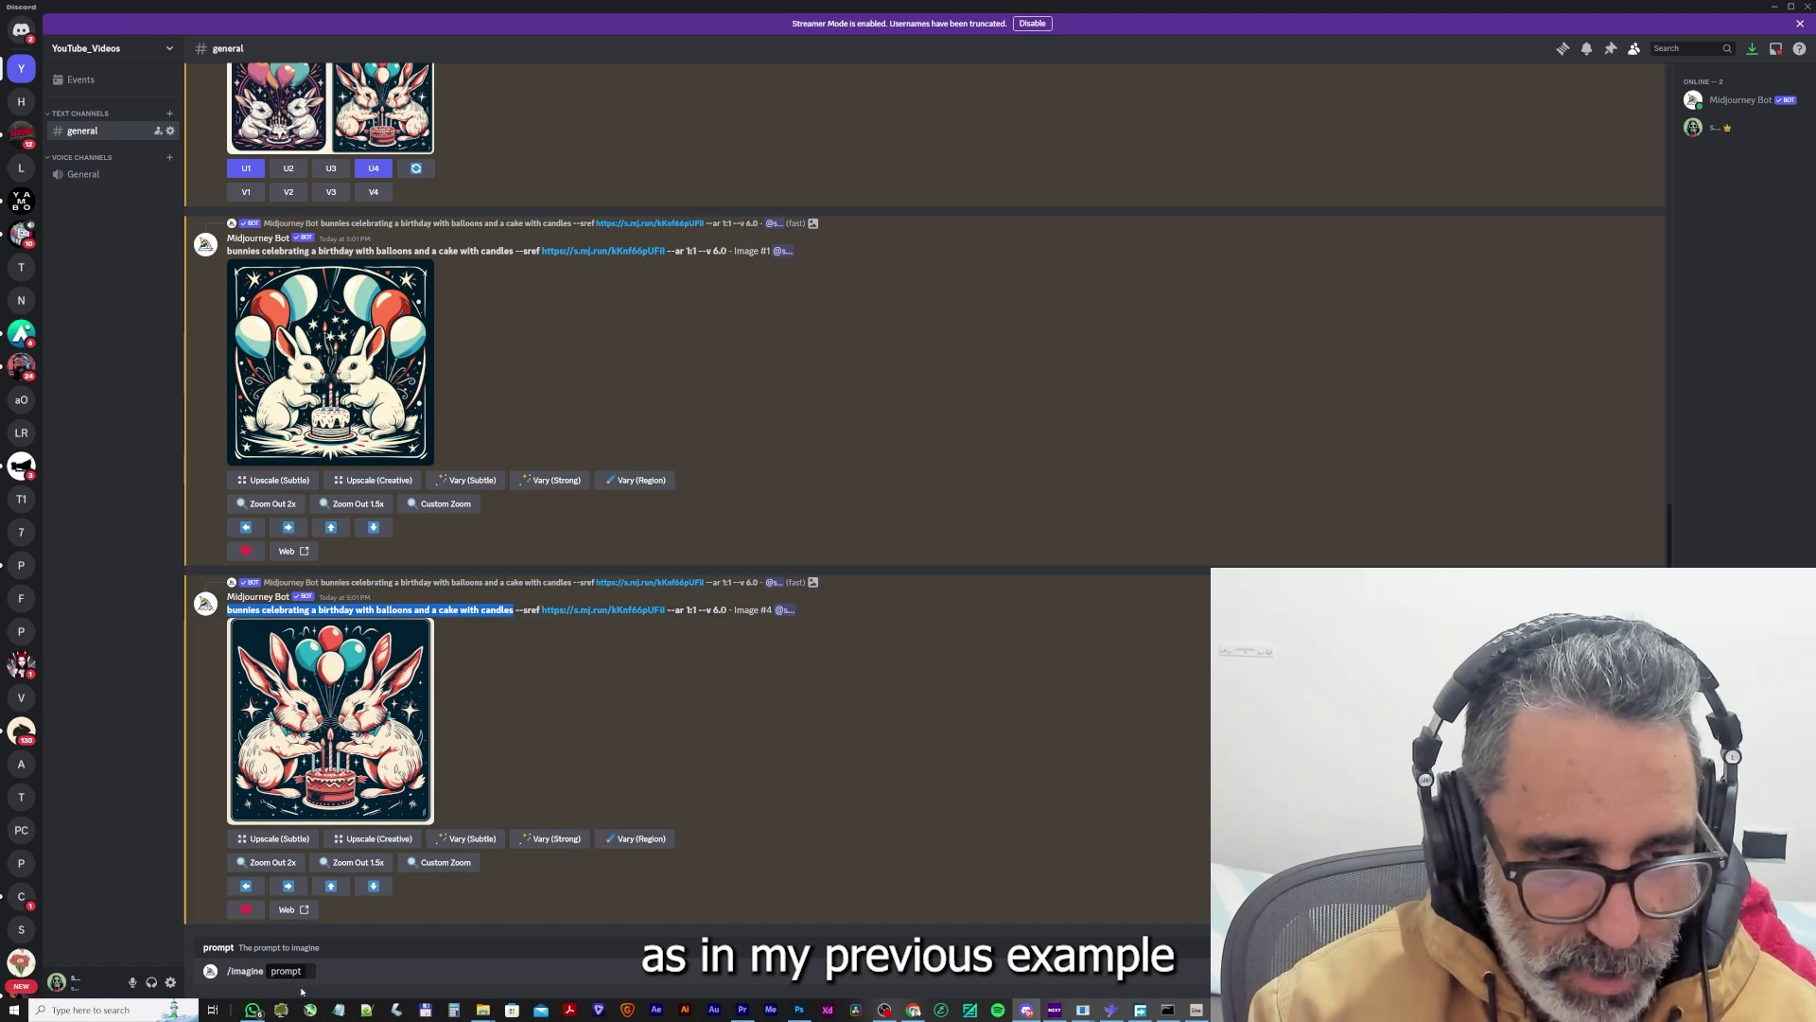
left_click(309, 971)
key("ctrl+v")
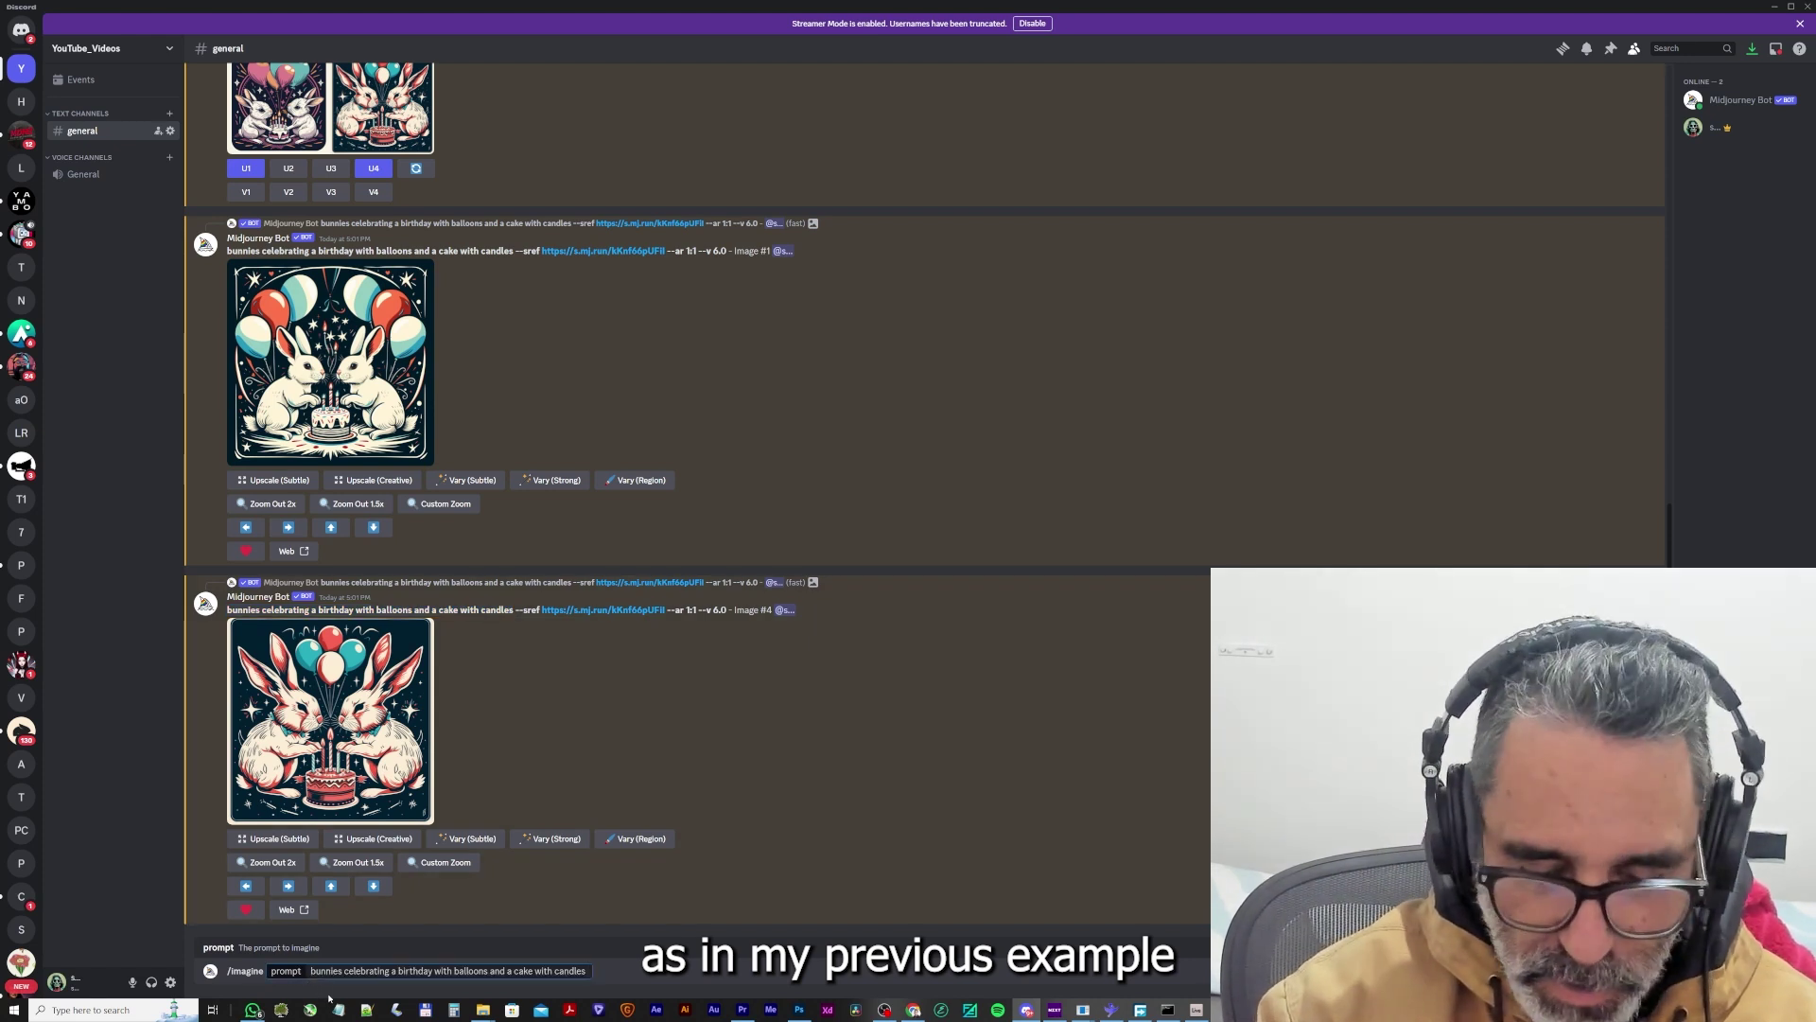
type(" --sref")
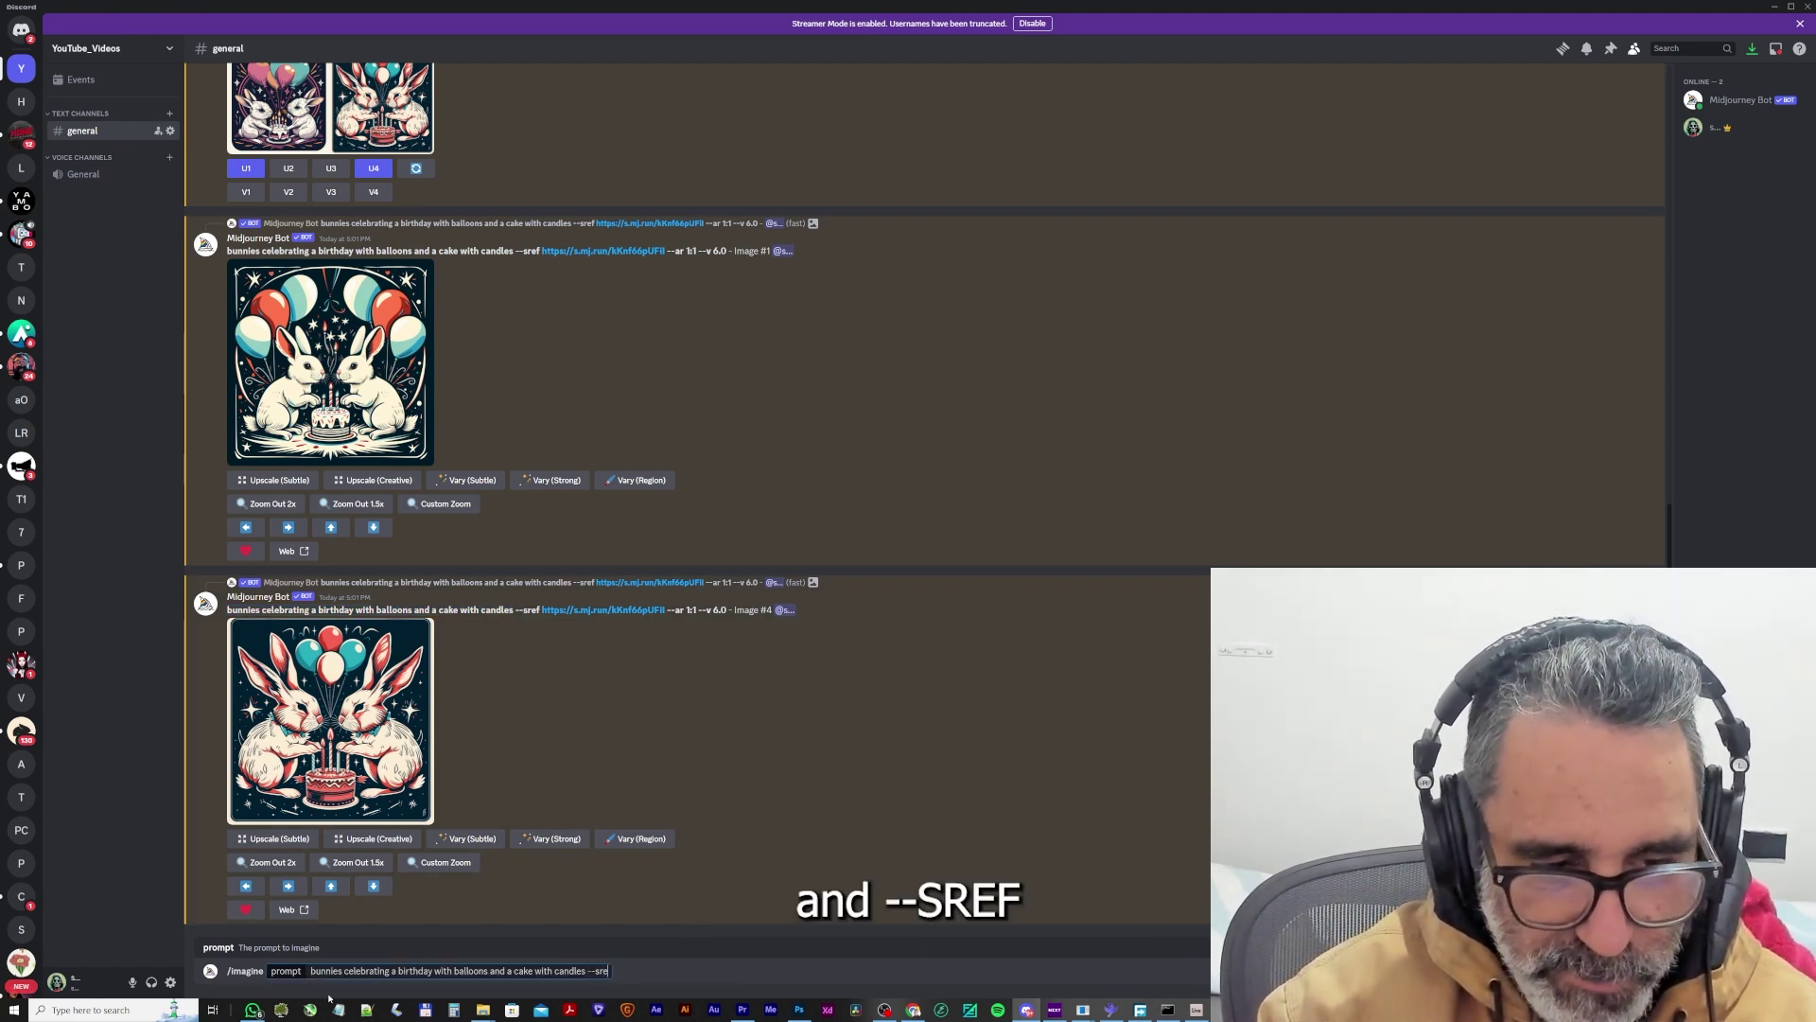
scroll(408, 522, "up", 1)
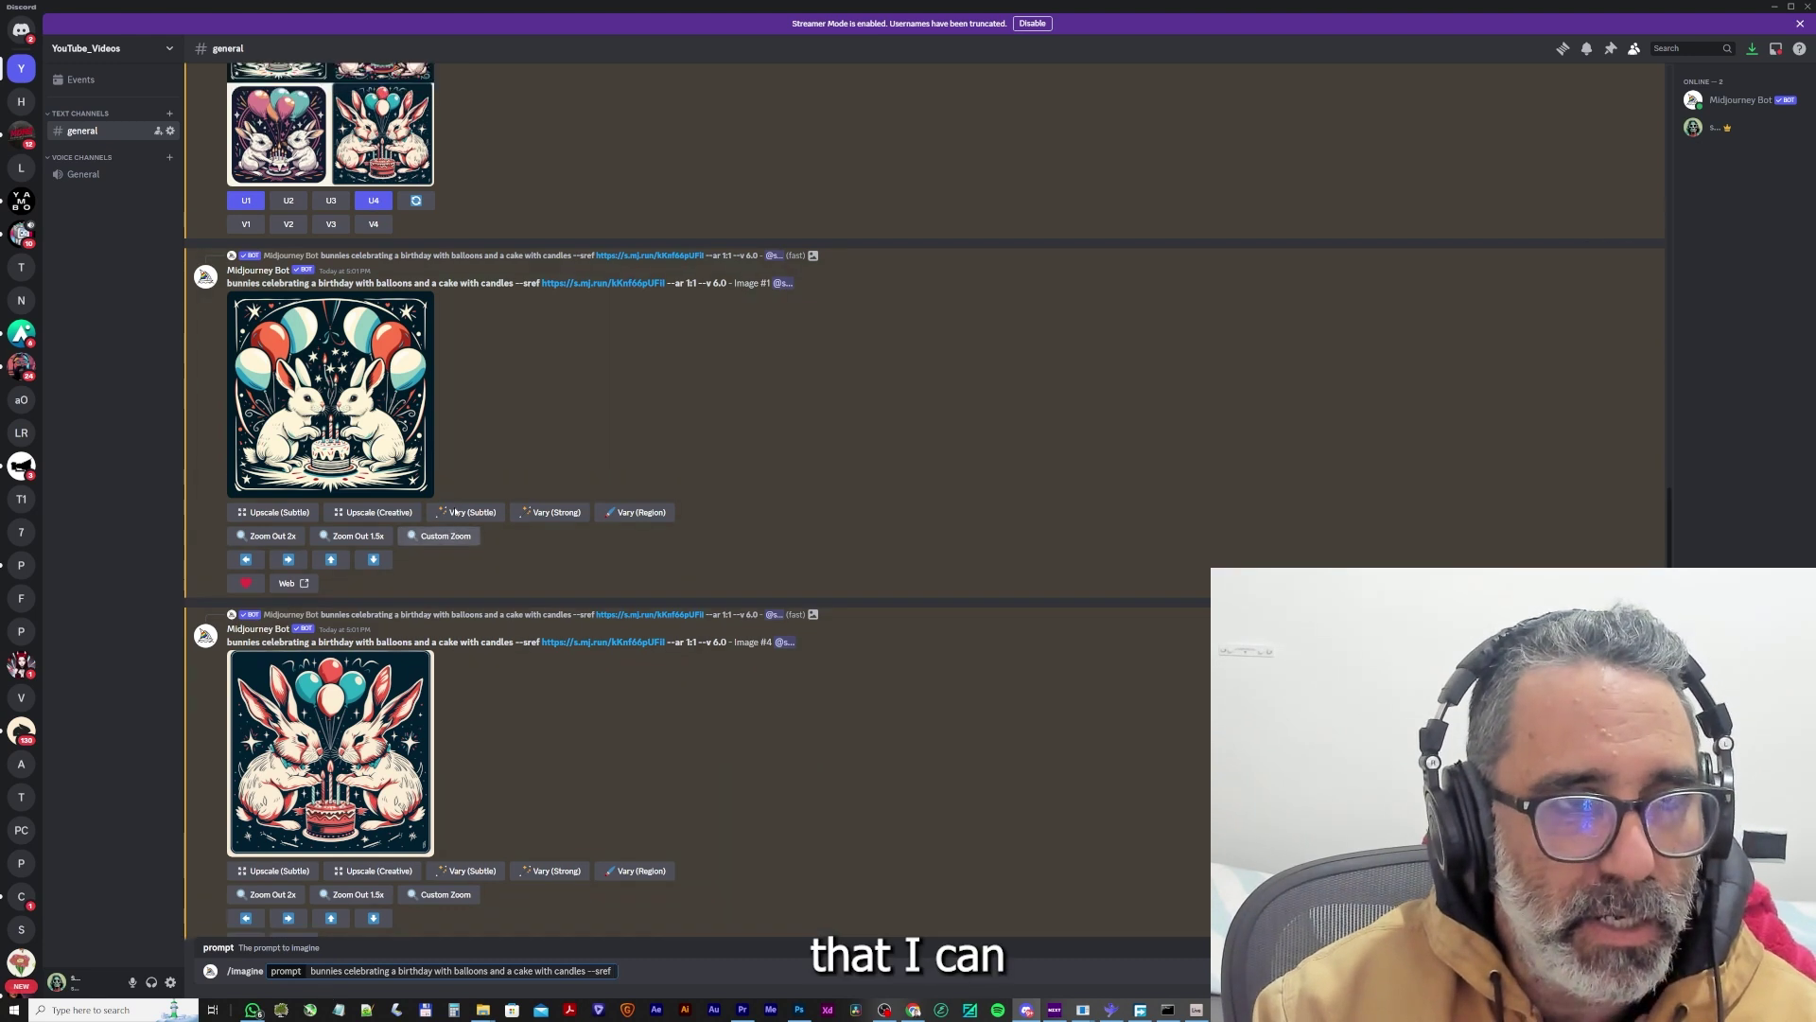
scroll(407, 523, "up", 2)
Add --sref links for upscaled images 1 and 4 and the original bunny image.
right_click(291, 451)
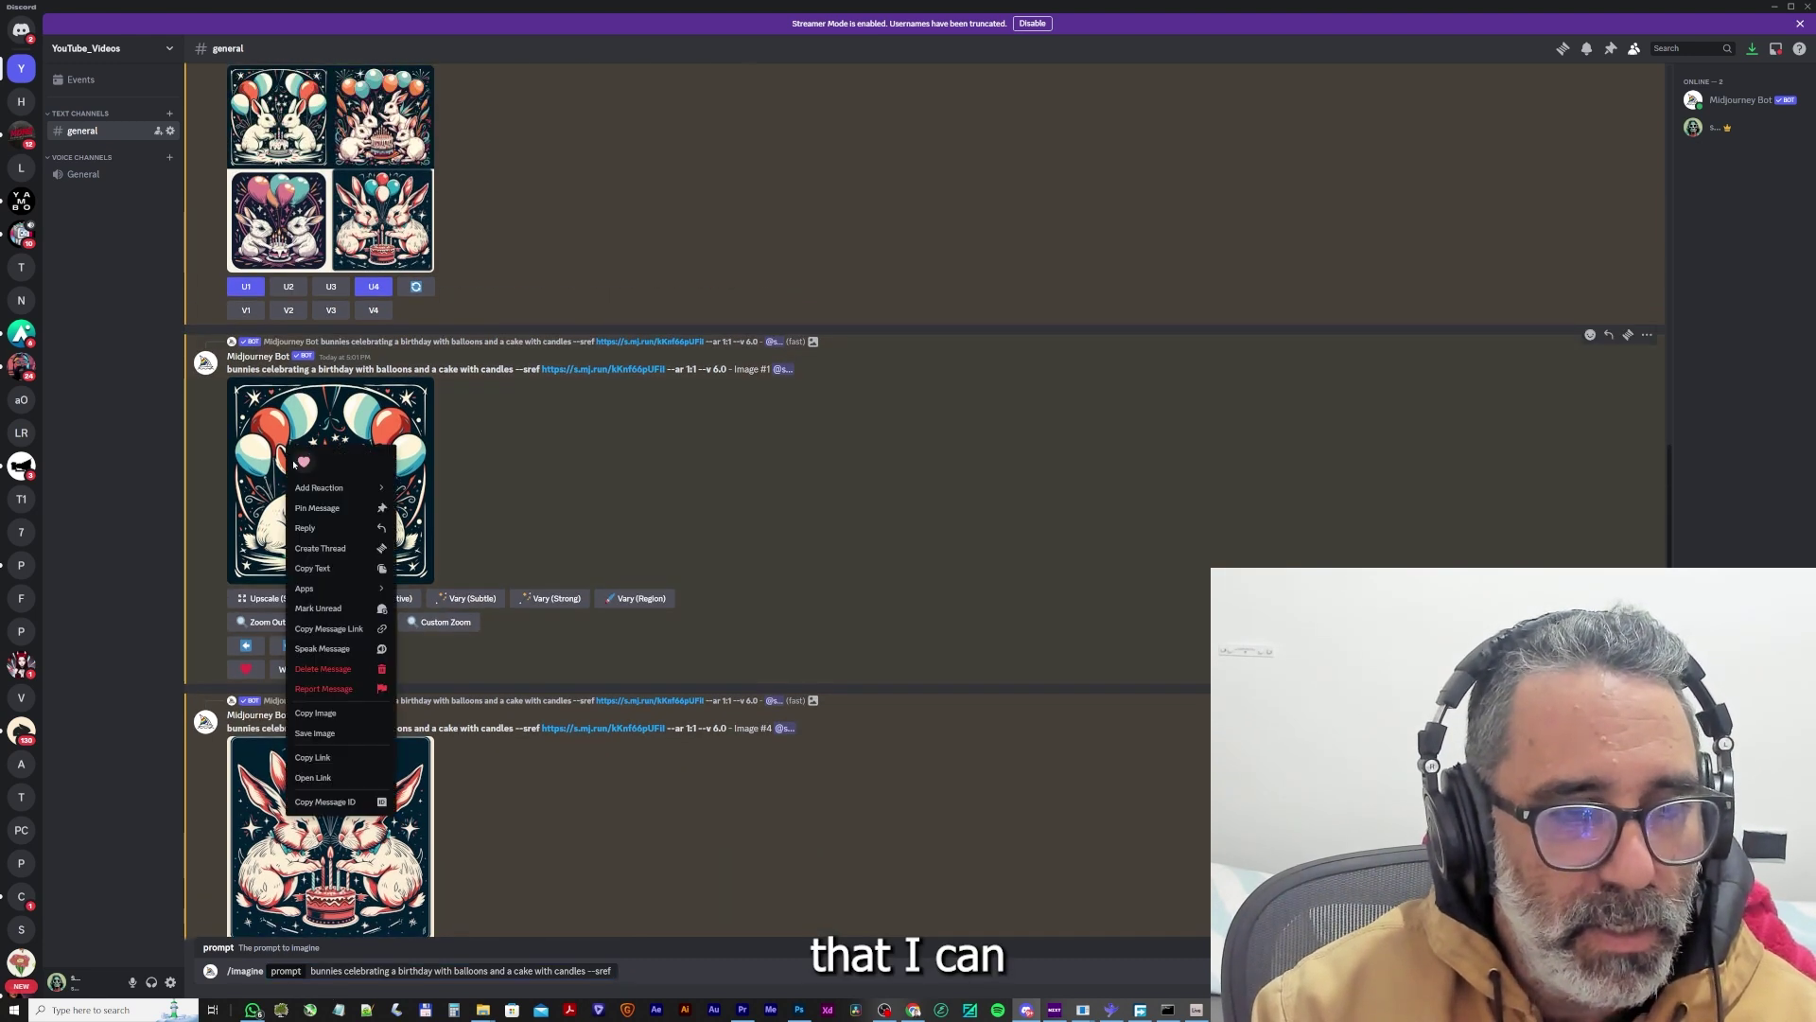
left_click(341, 756)
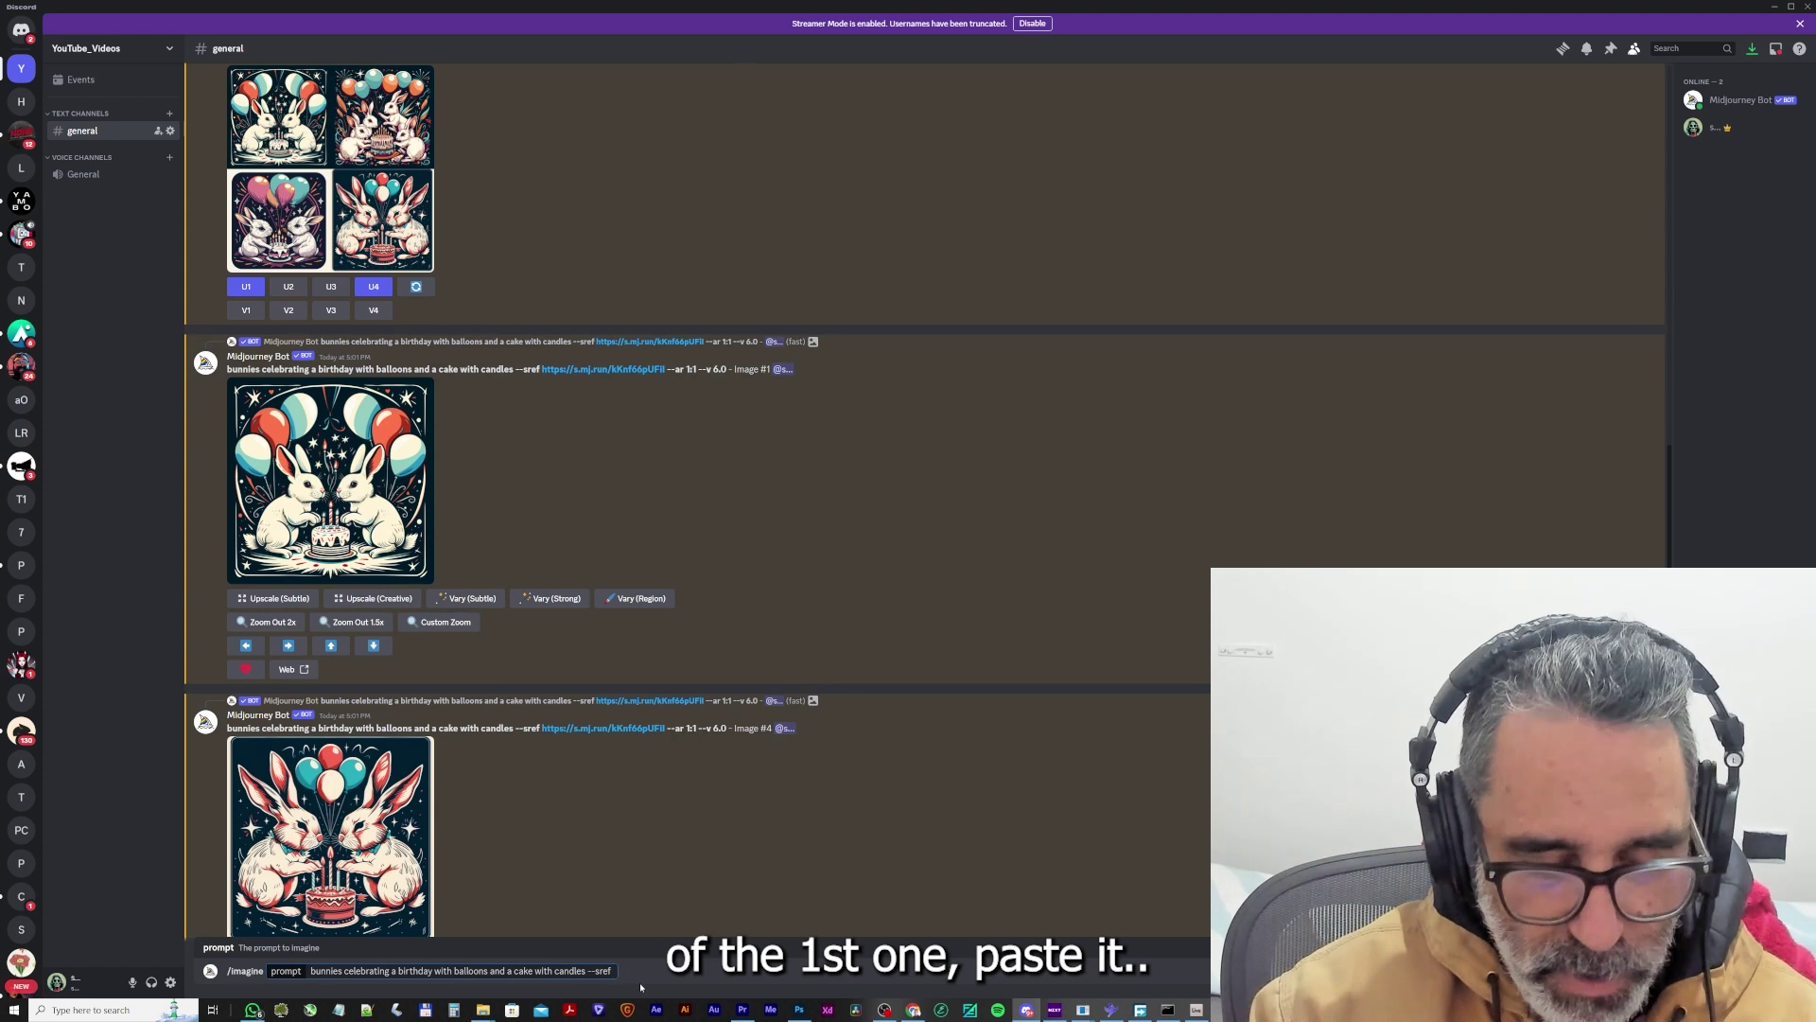
key("ctrl+v")
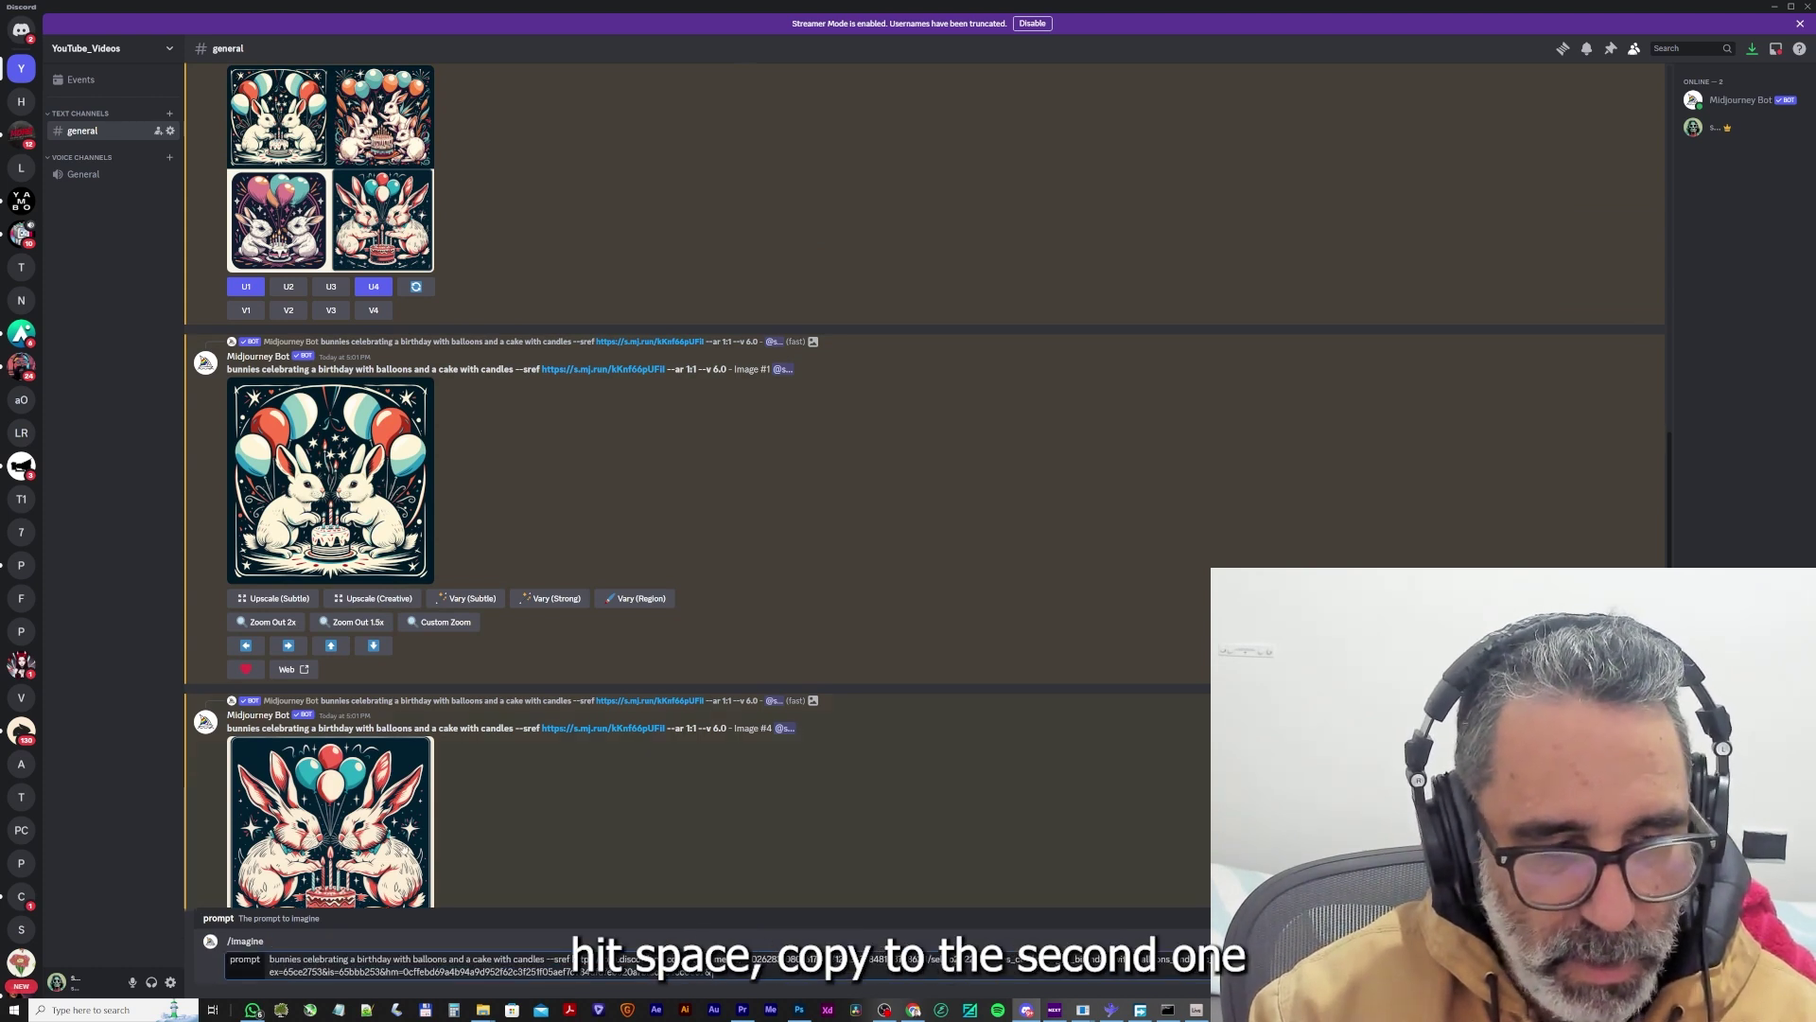
right_click(358, 823)
left_click(389, 933)
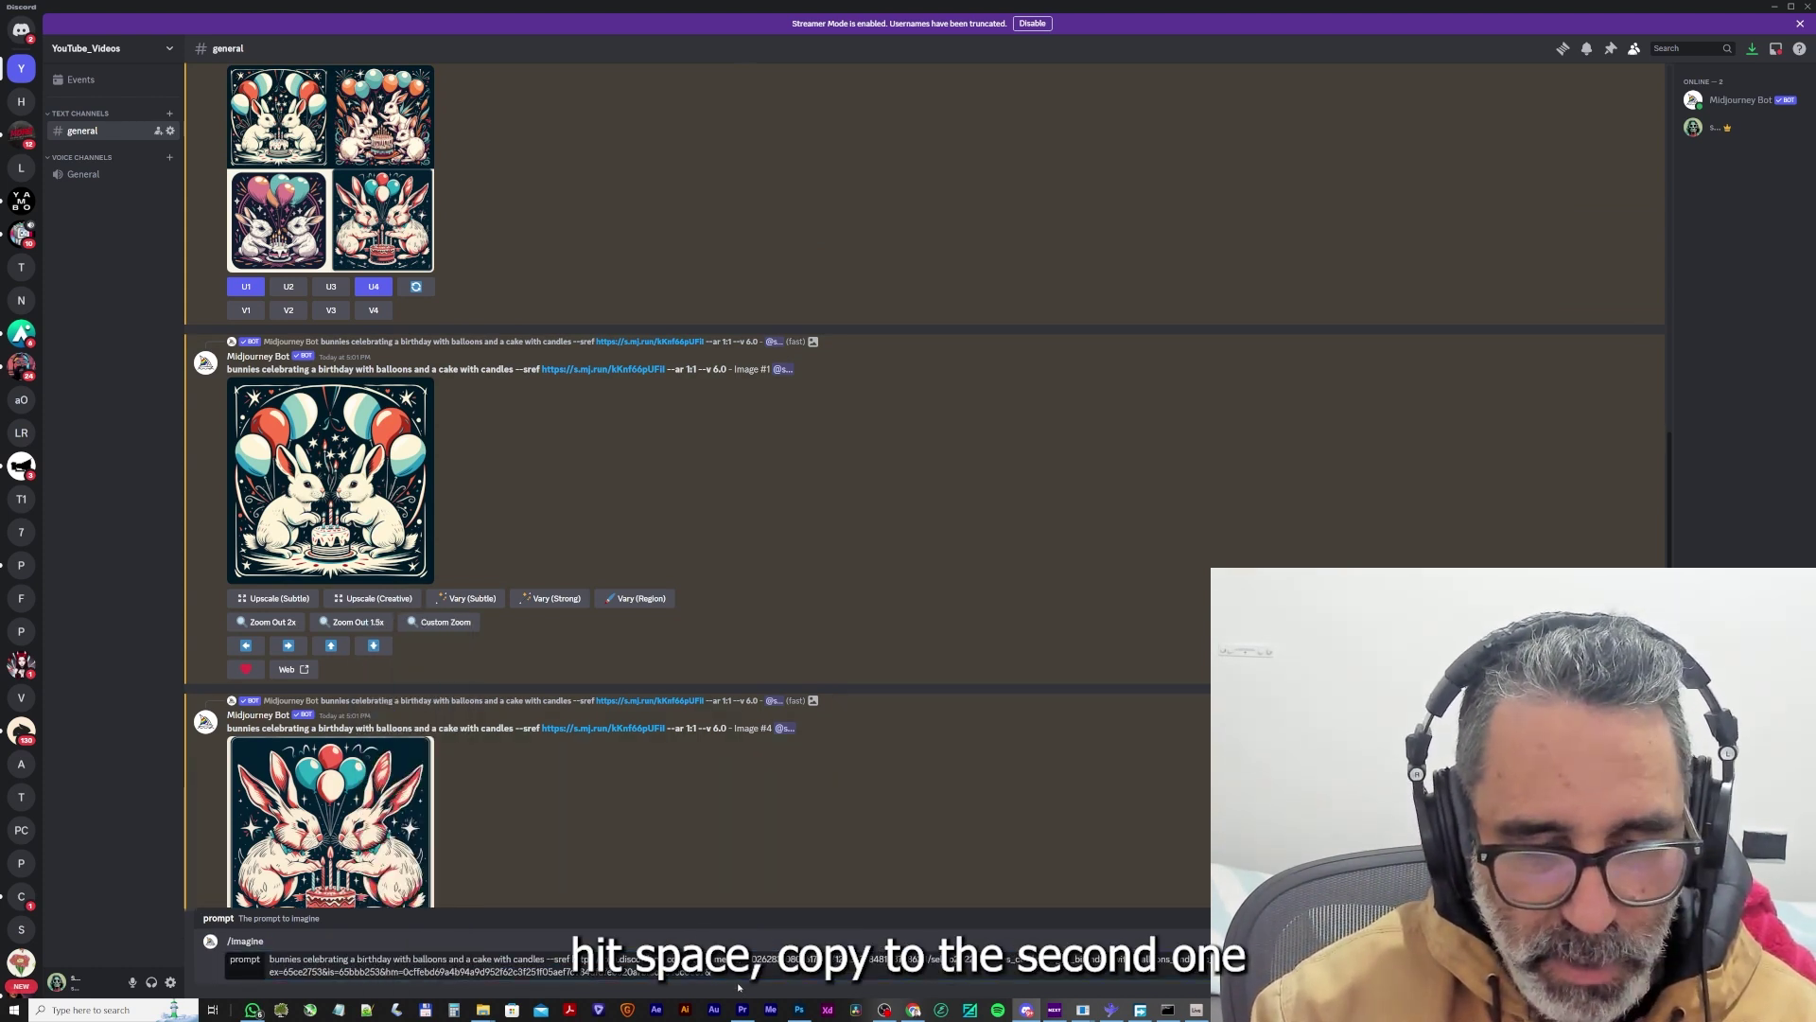
key("ctrl+v")
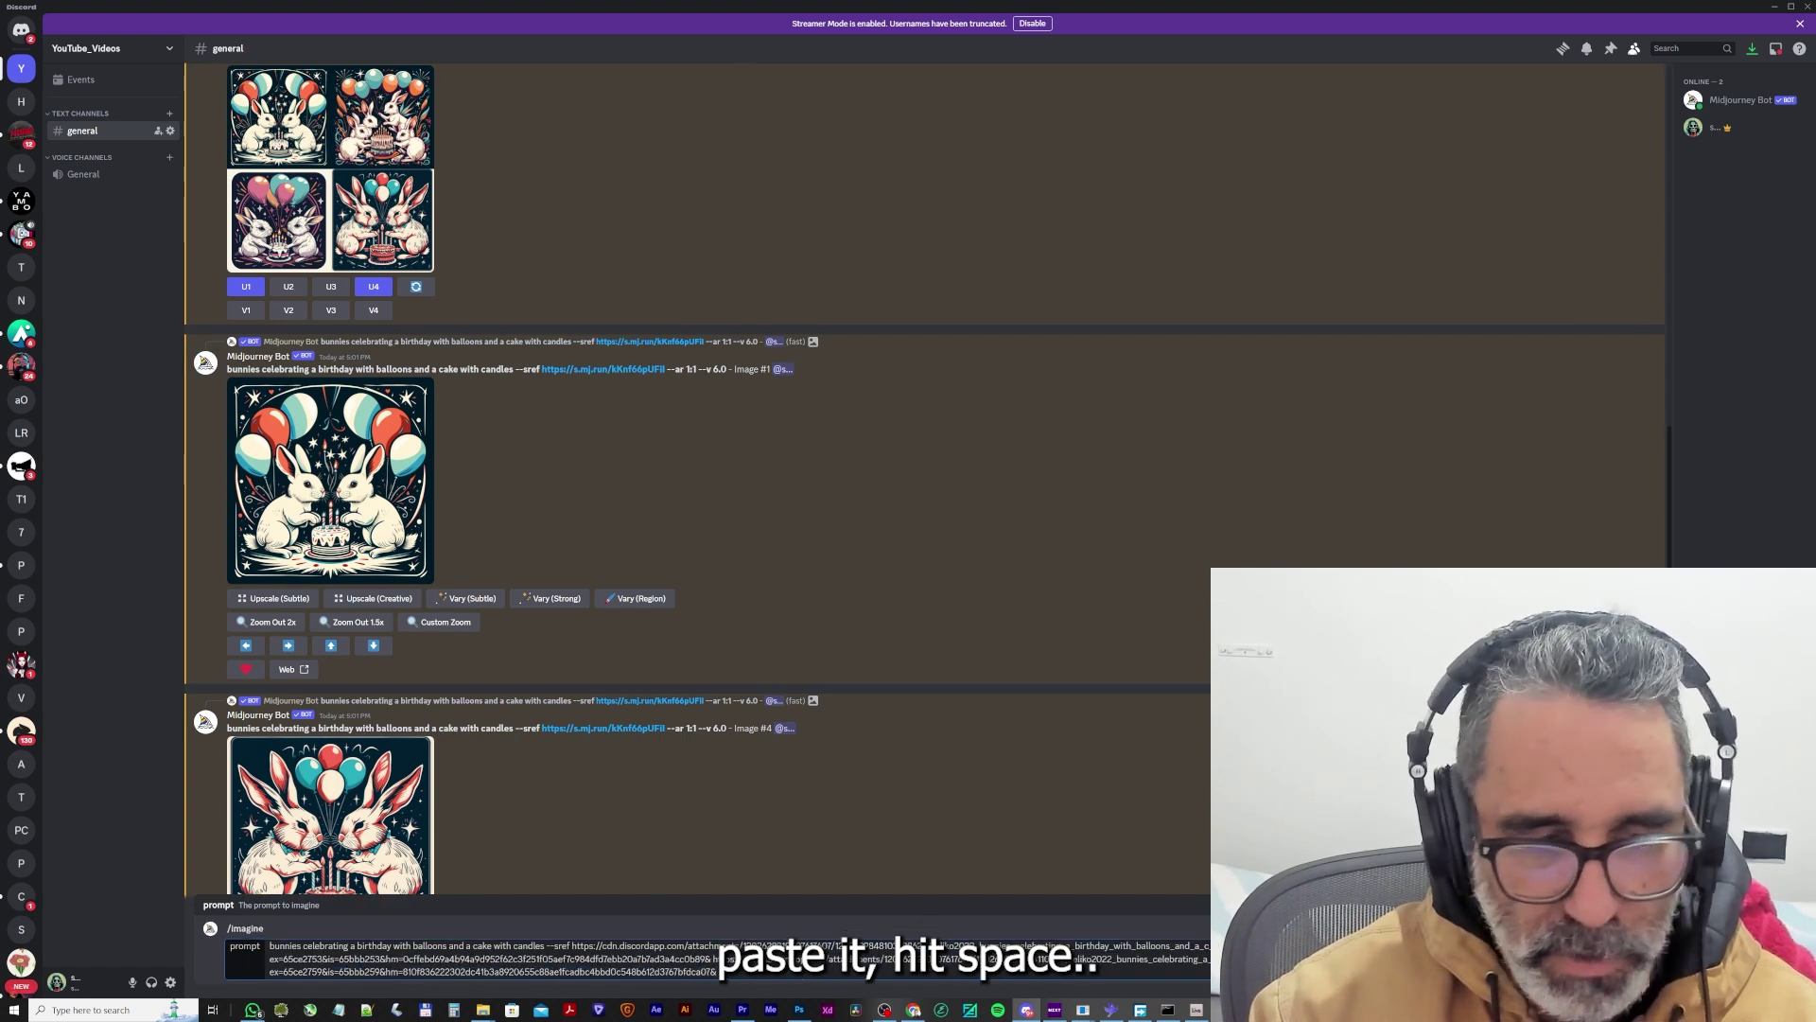
scroll(356, 497, "up", 5)
right_click(300, 329)
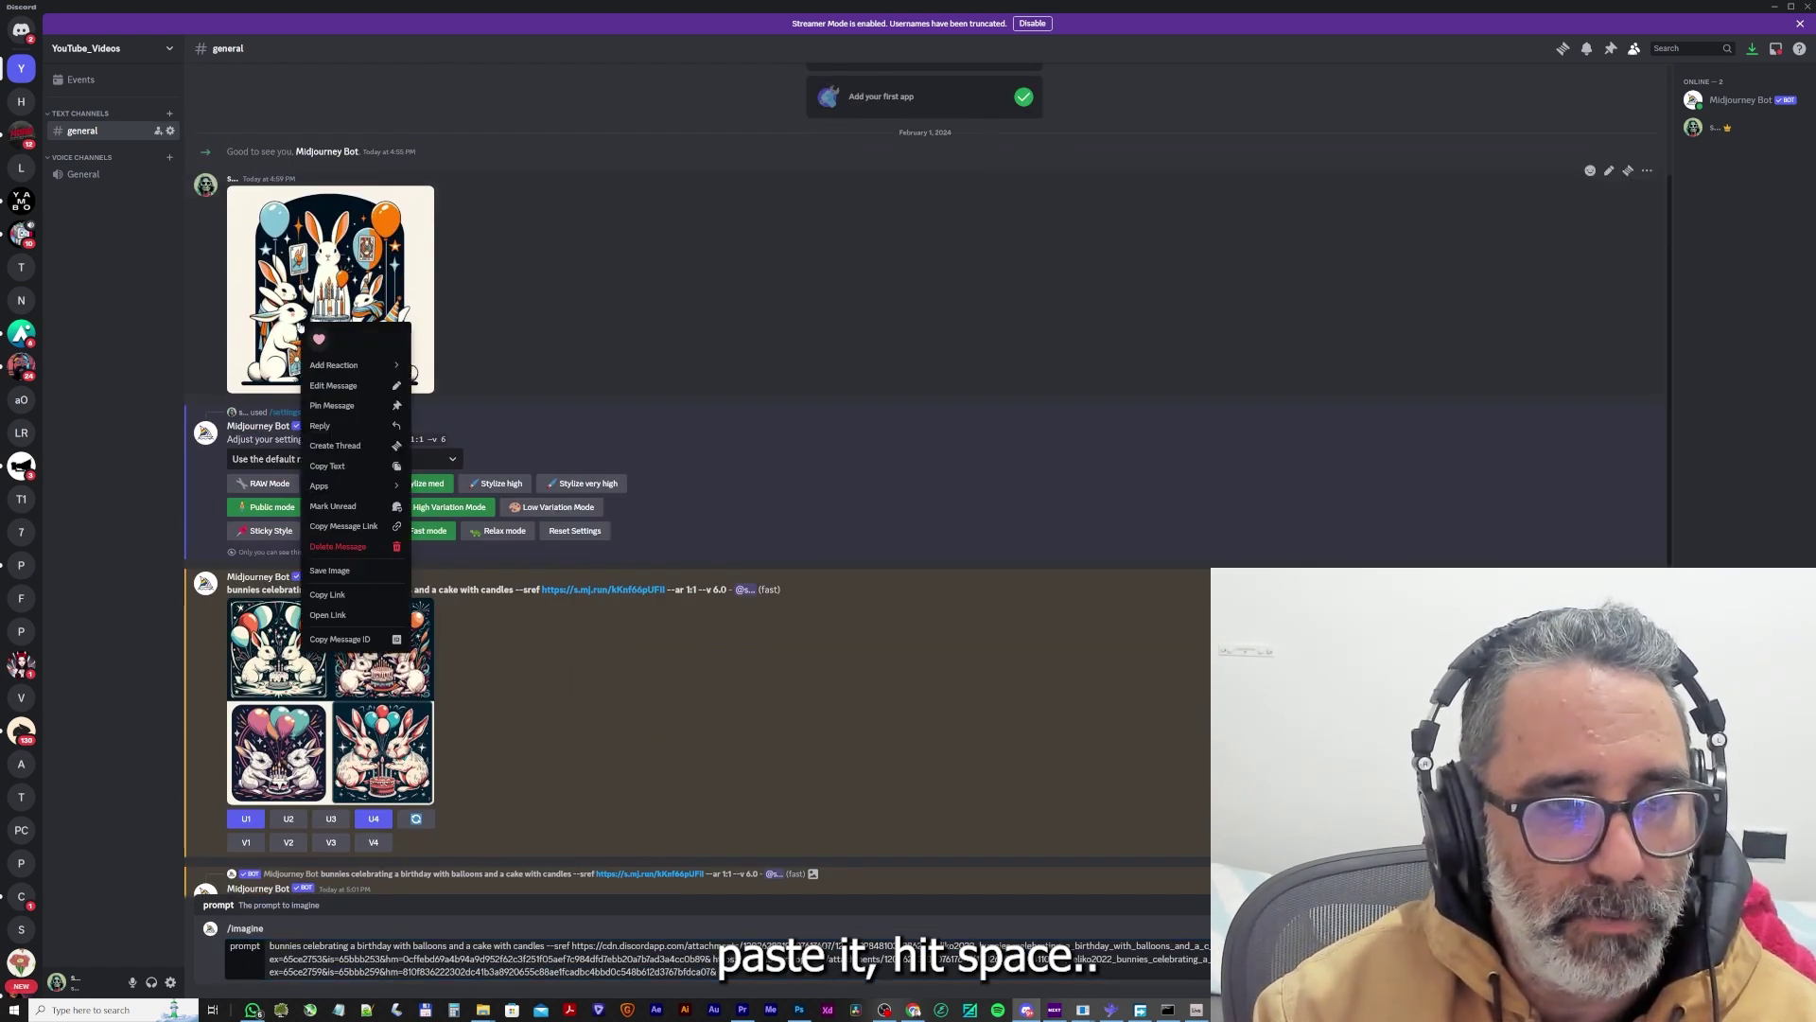
left_click(358, 597)
scroll(615, 732, "down", 5)
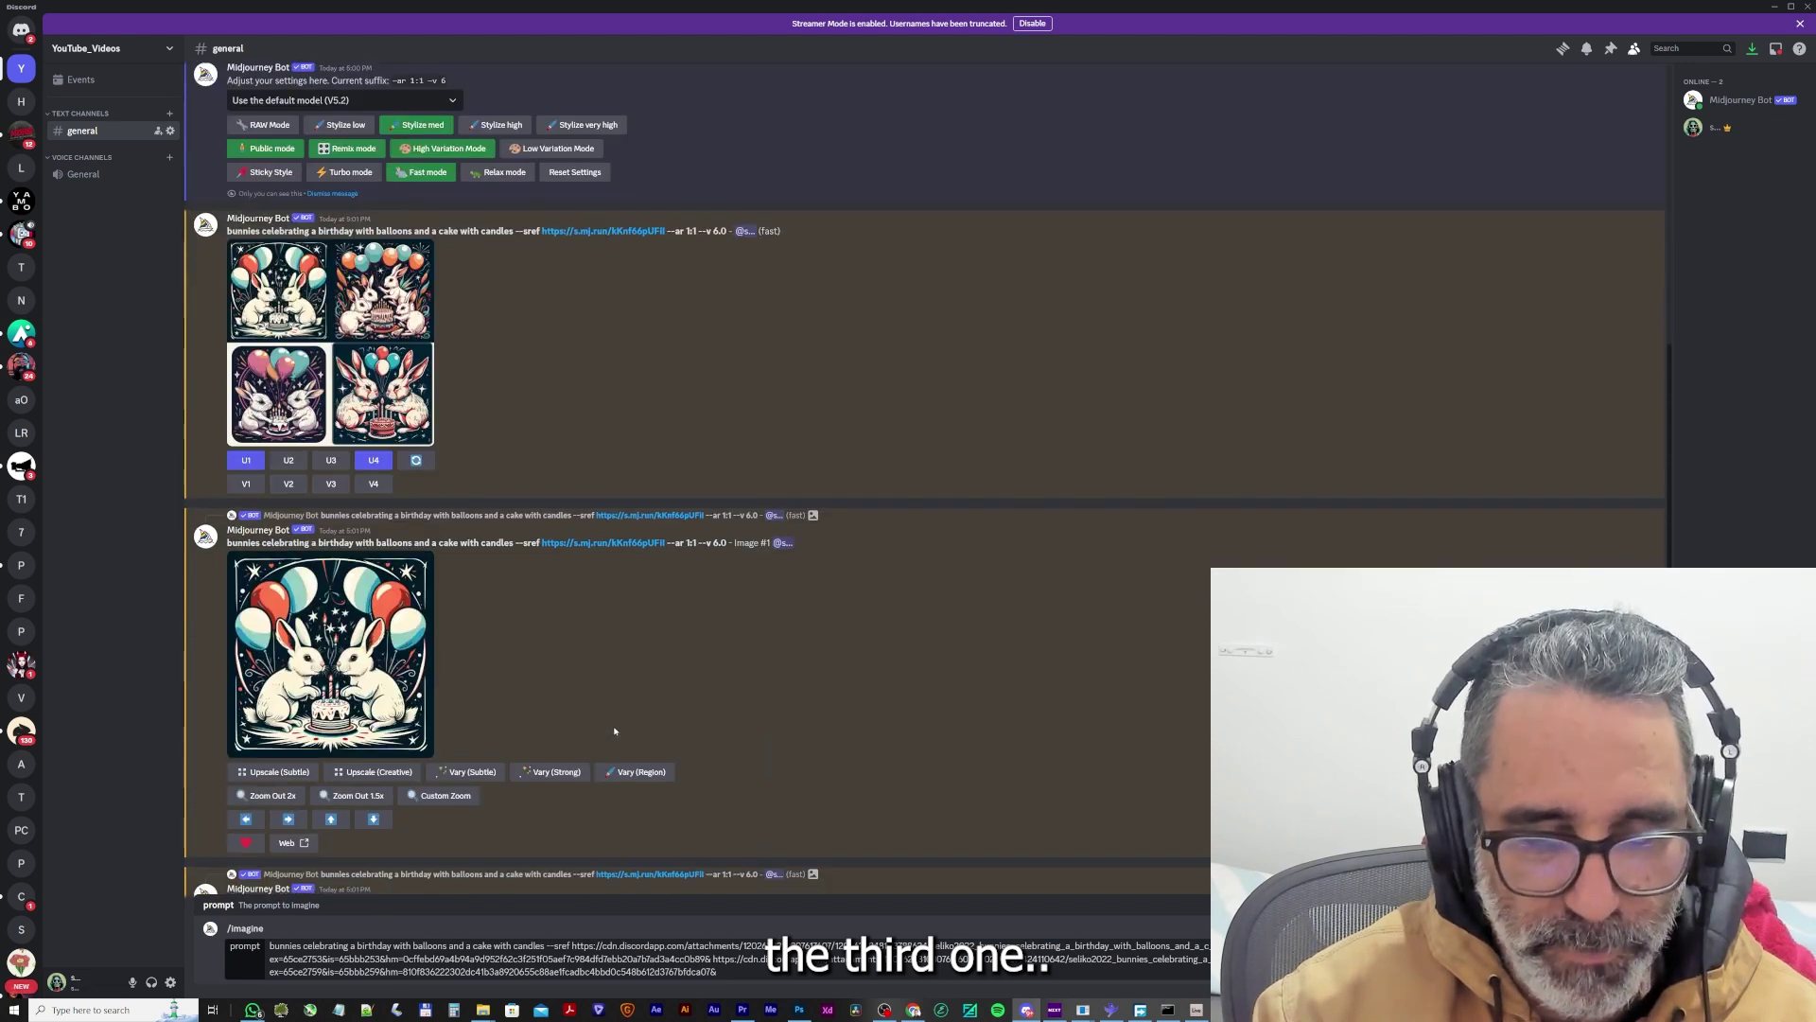
scroll(614, 732, "down", 3)
key("ctrl+v")
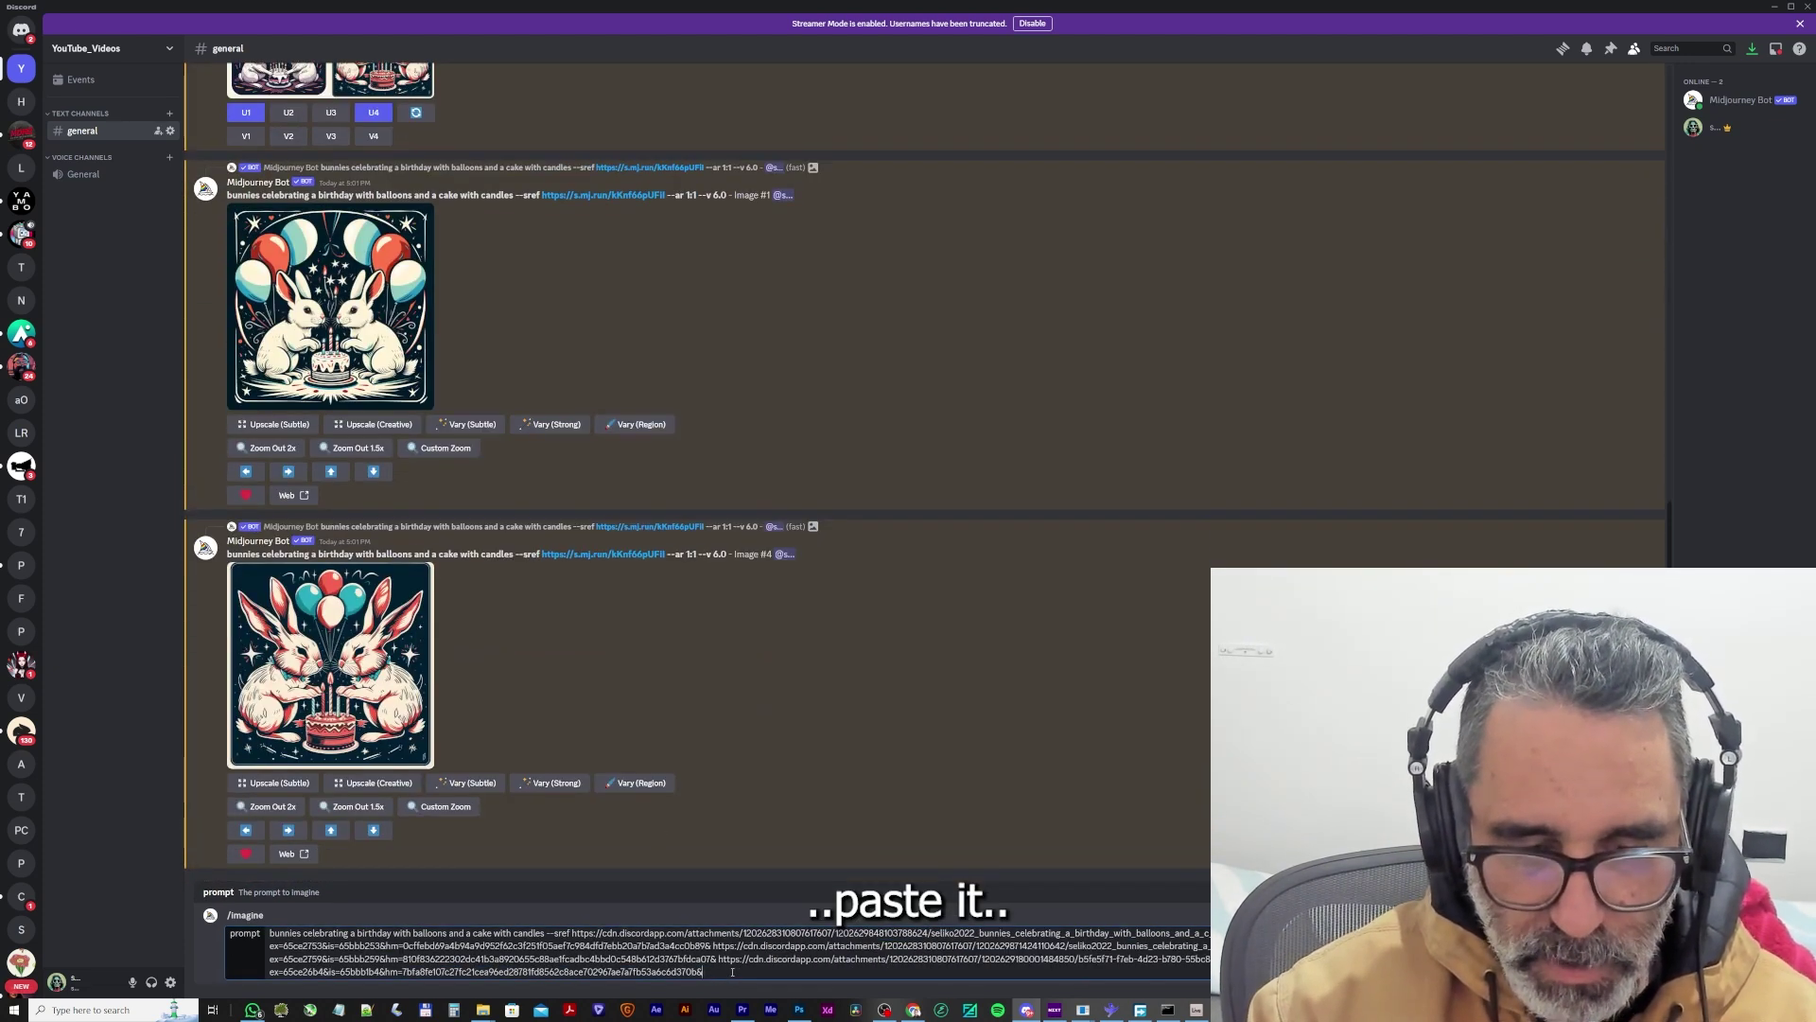
Submit the three-reference bunny prompt and wait for the job to start.
key("Return")
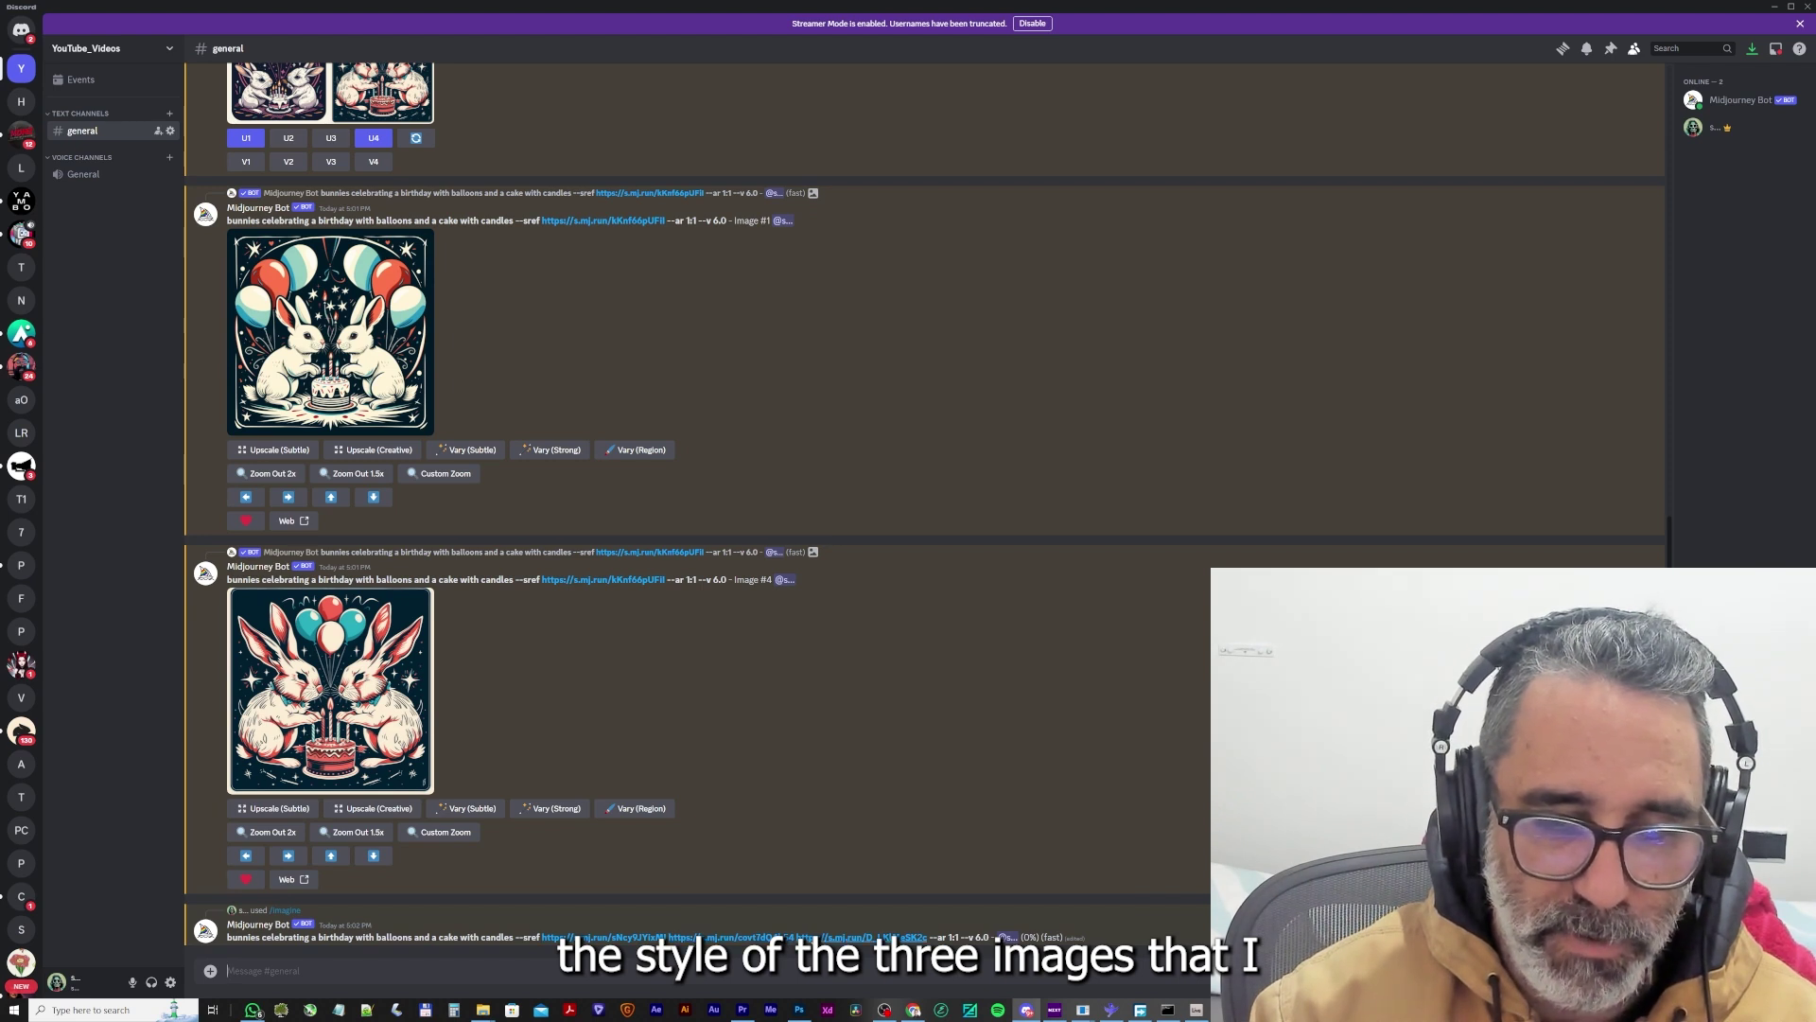
mouse_move(839, 692)
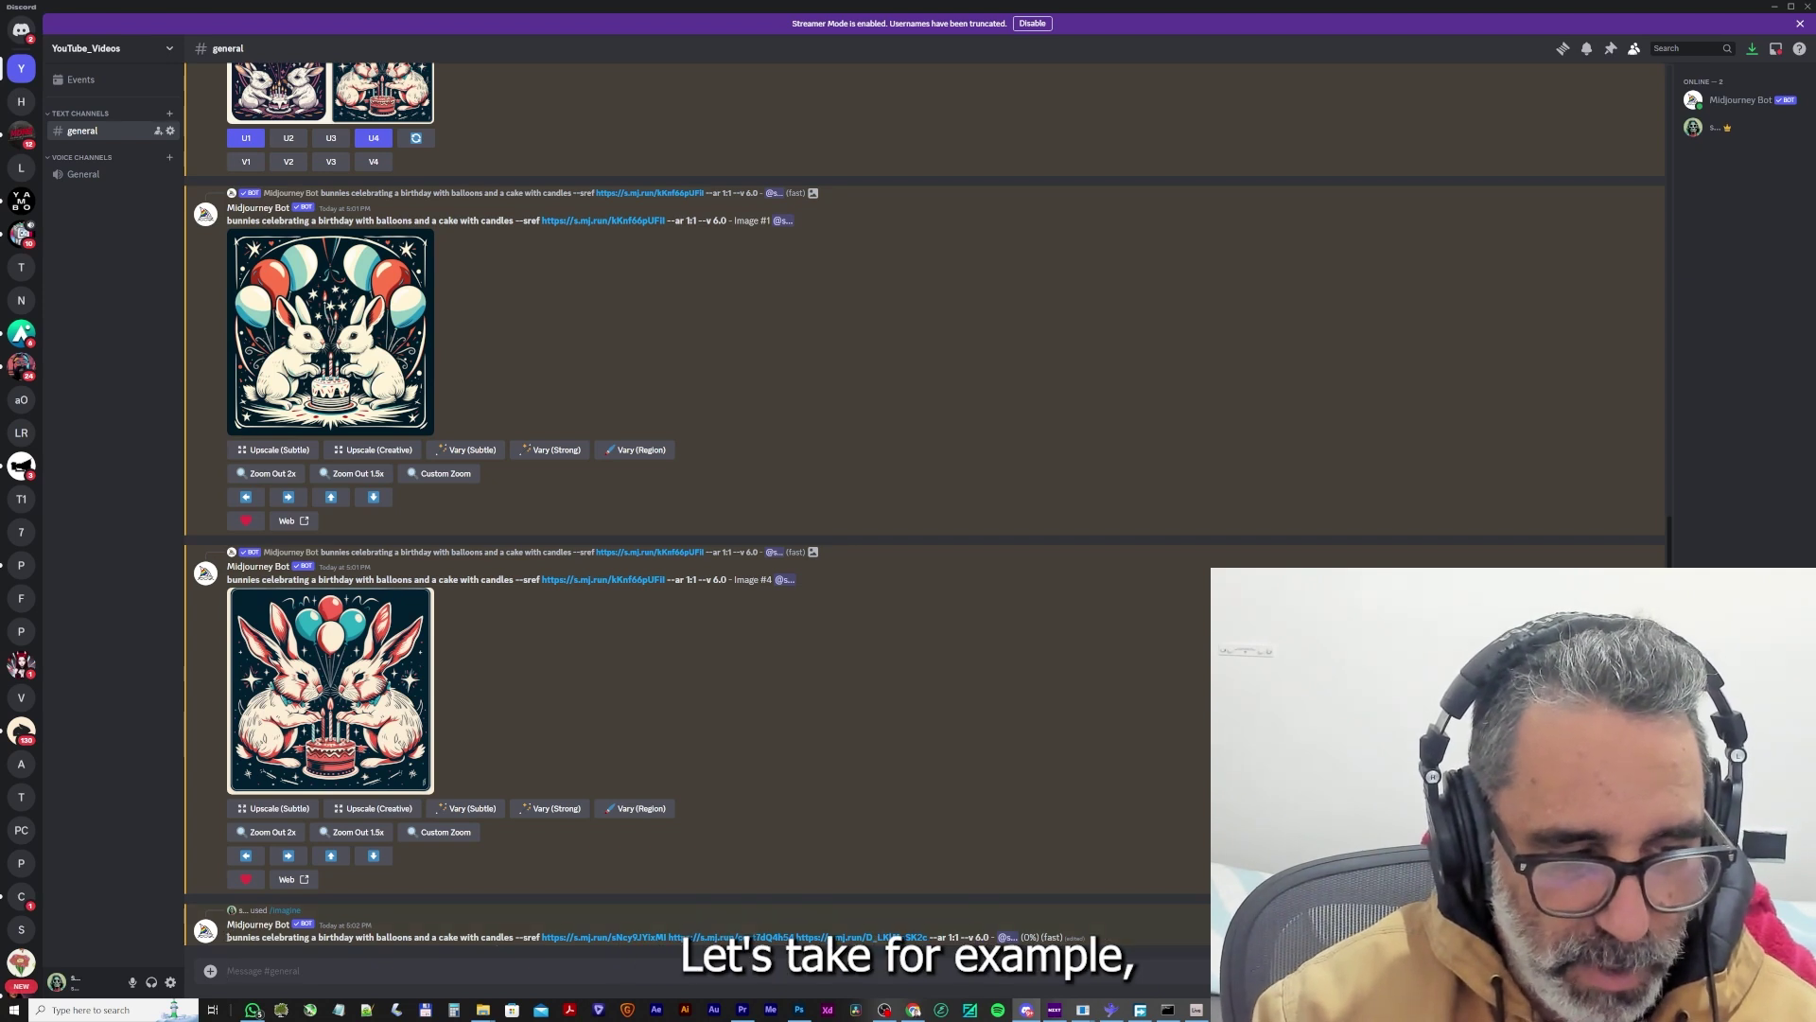
Resubmit the three-reference bunny prompt with weights ::5, ::2 and ::1 on the links.
left_click_drag(227, 938, 926, 939)
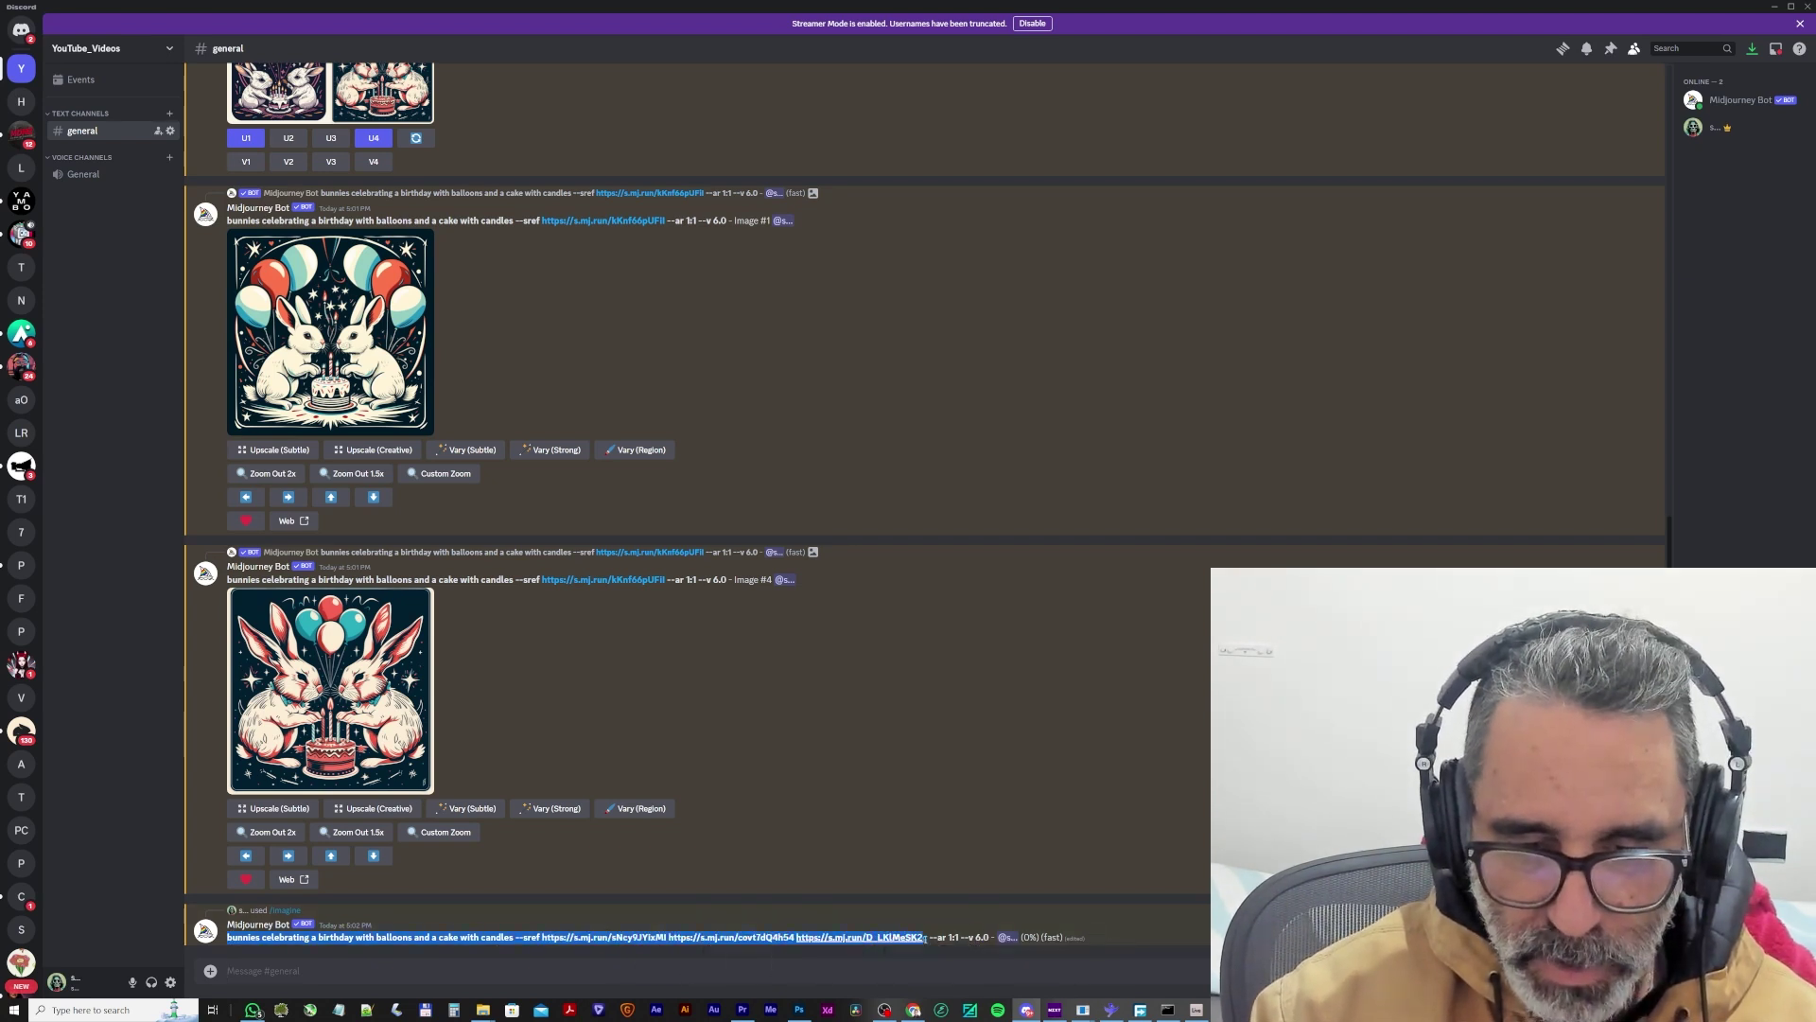
left_click(317, 967)
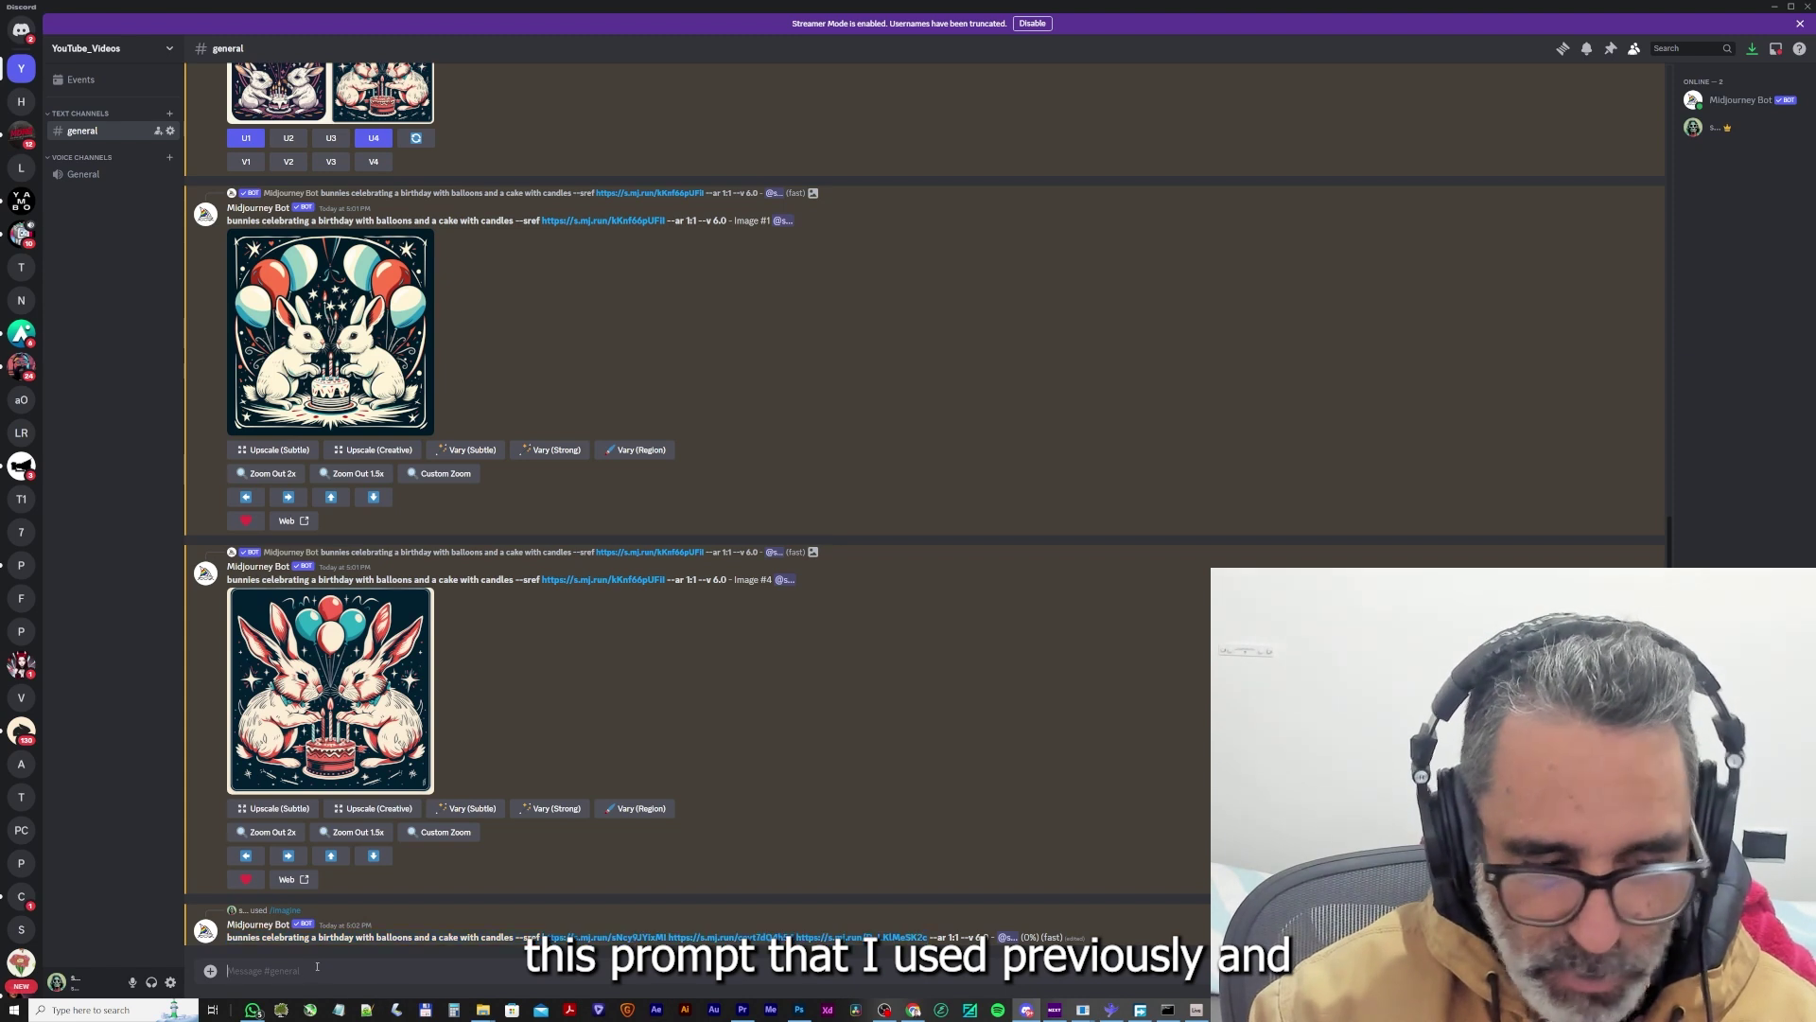
type("/imagine")
key("Return")
key("ctrl+v")
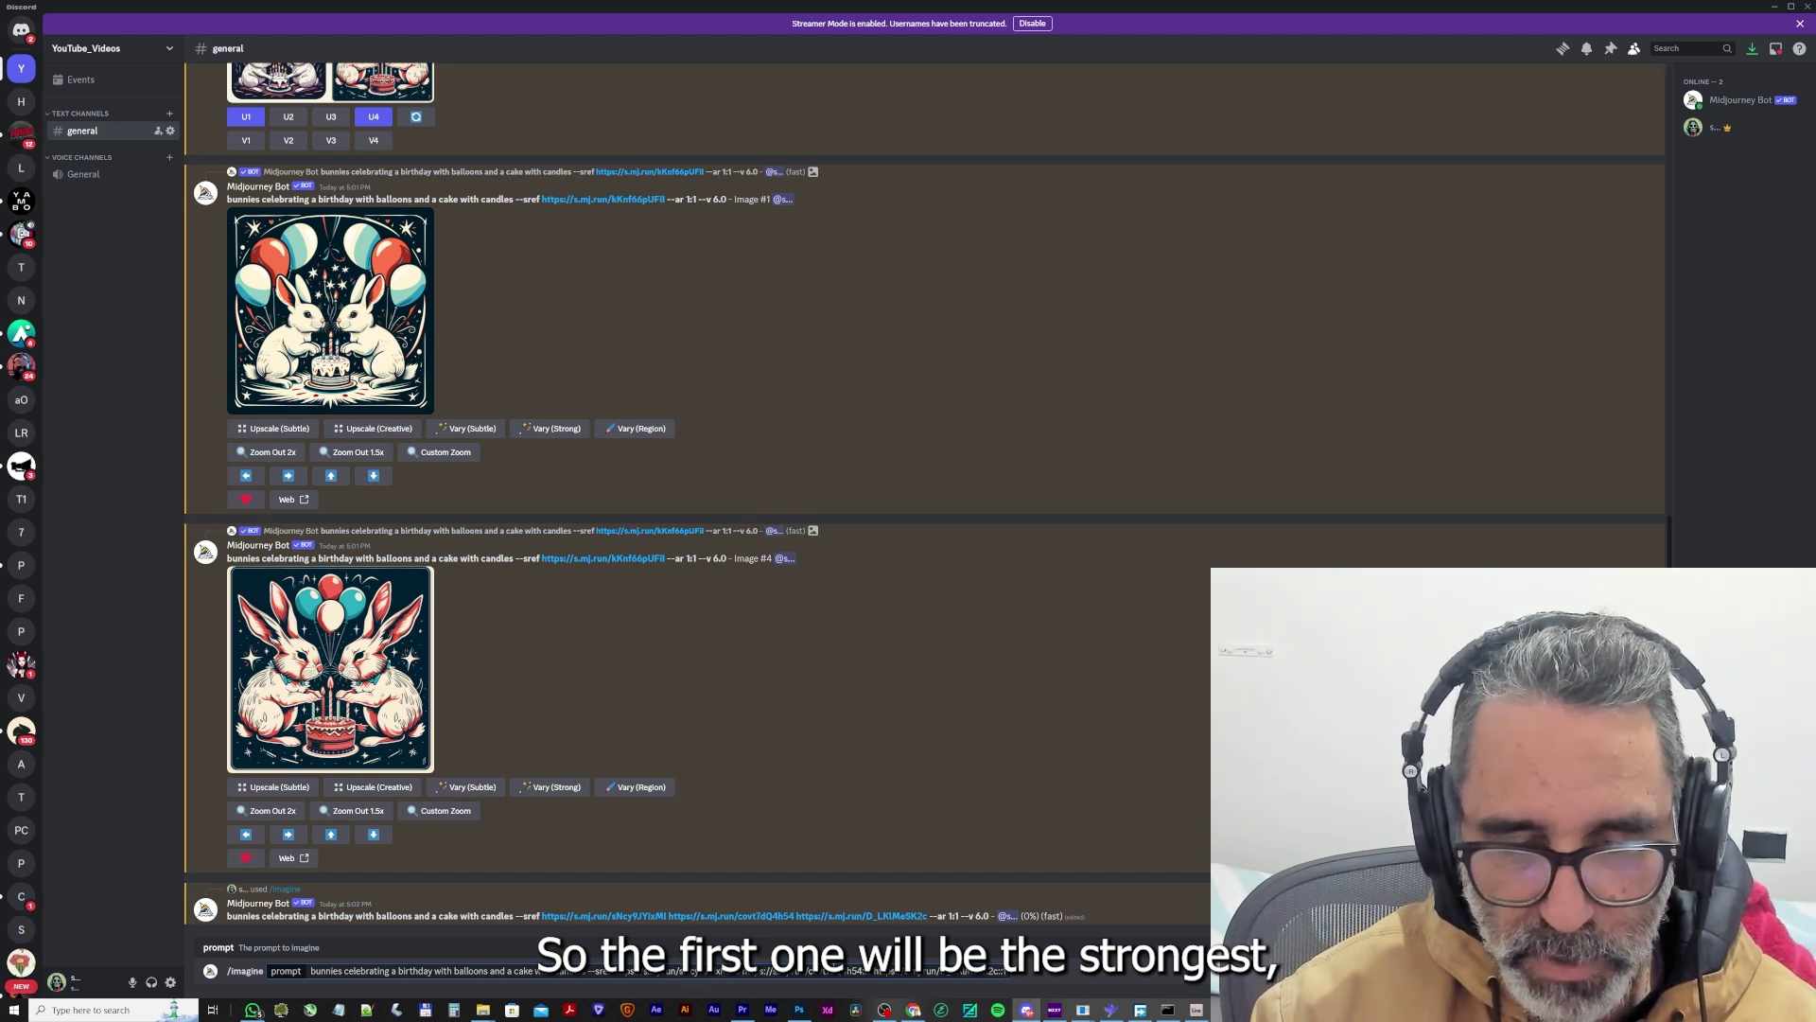
type("2")
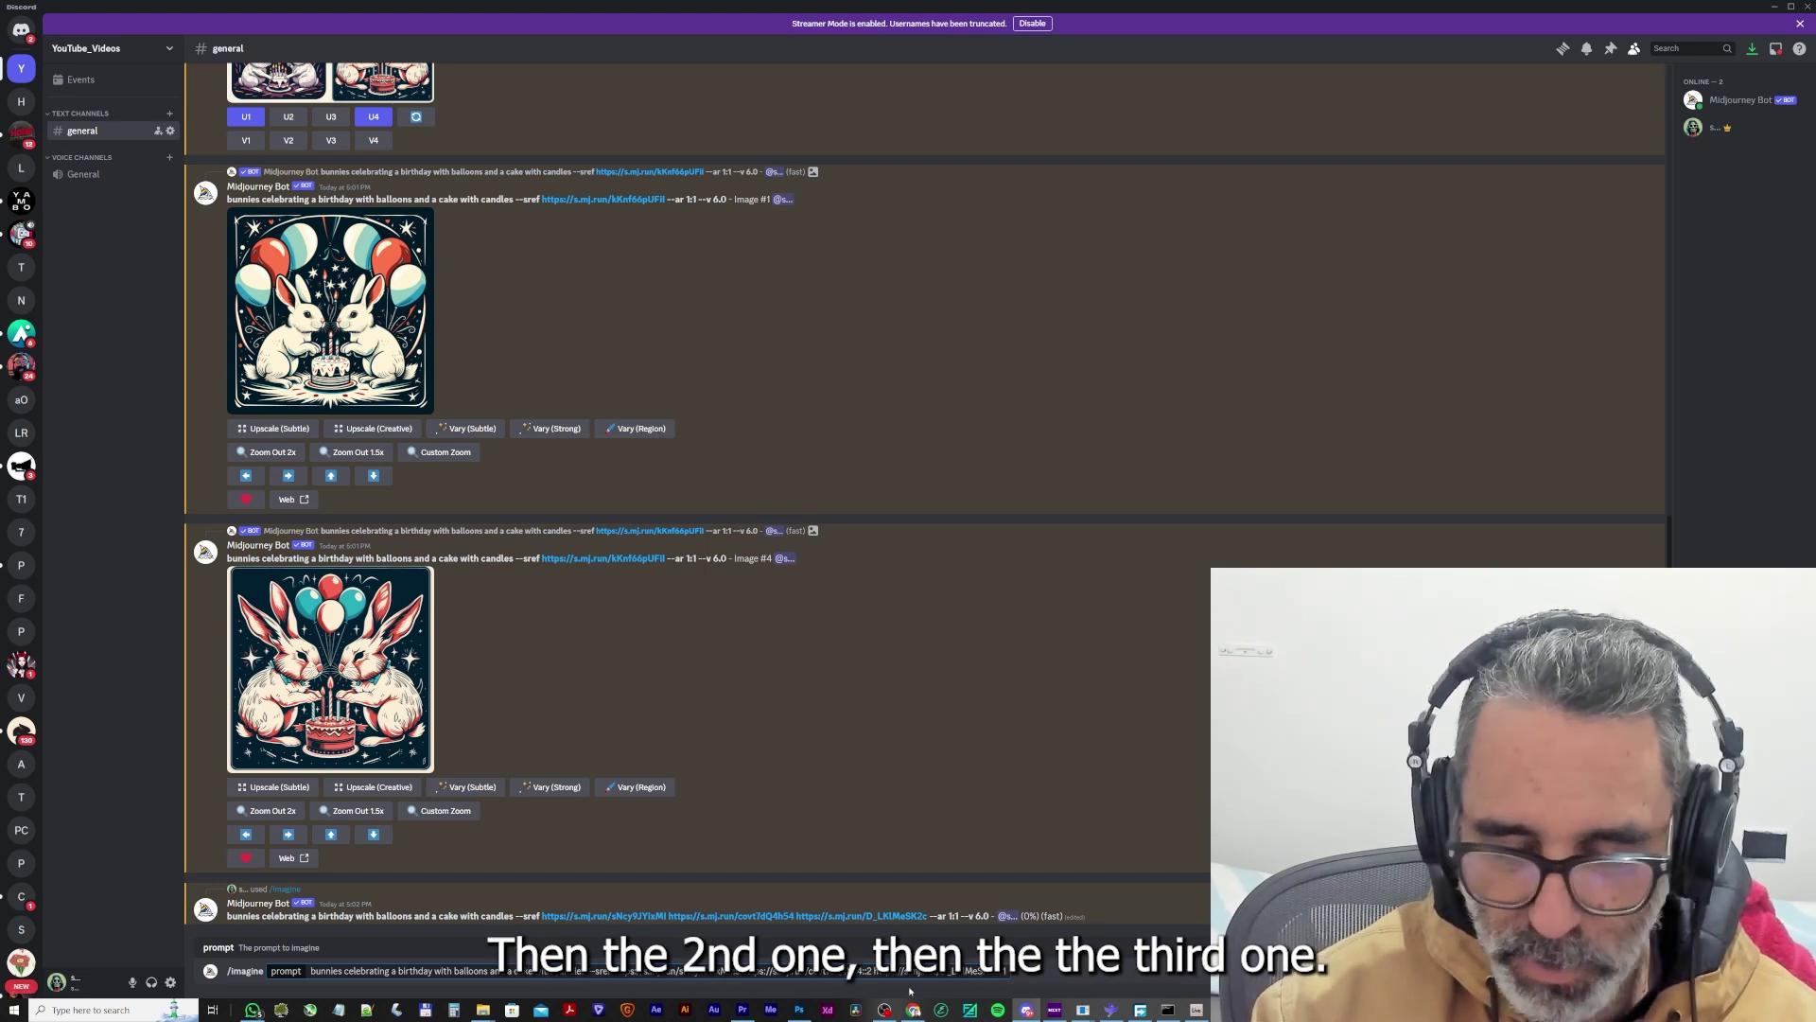
key("Return")
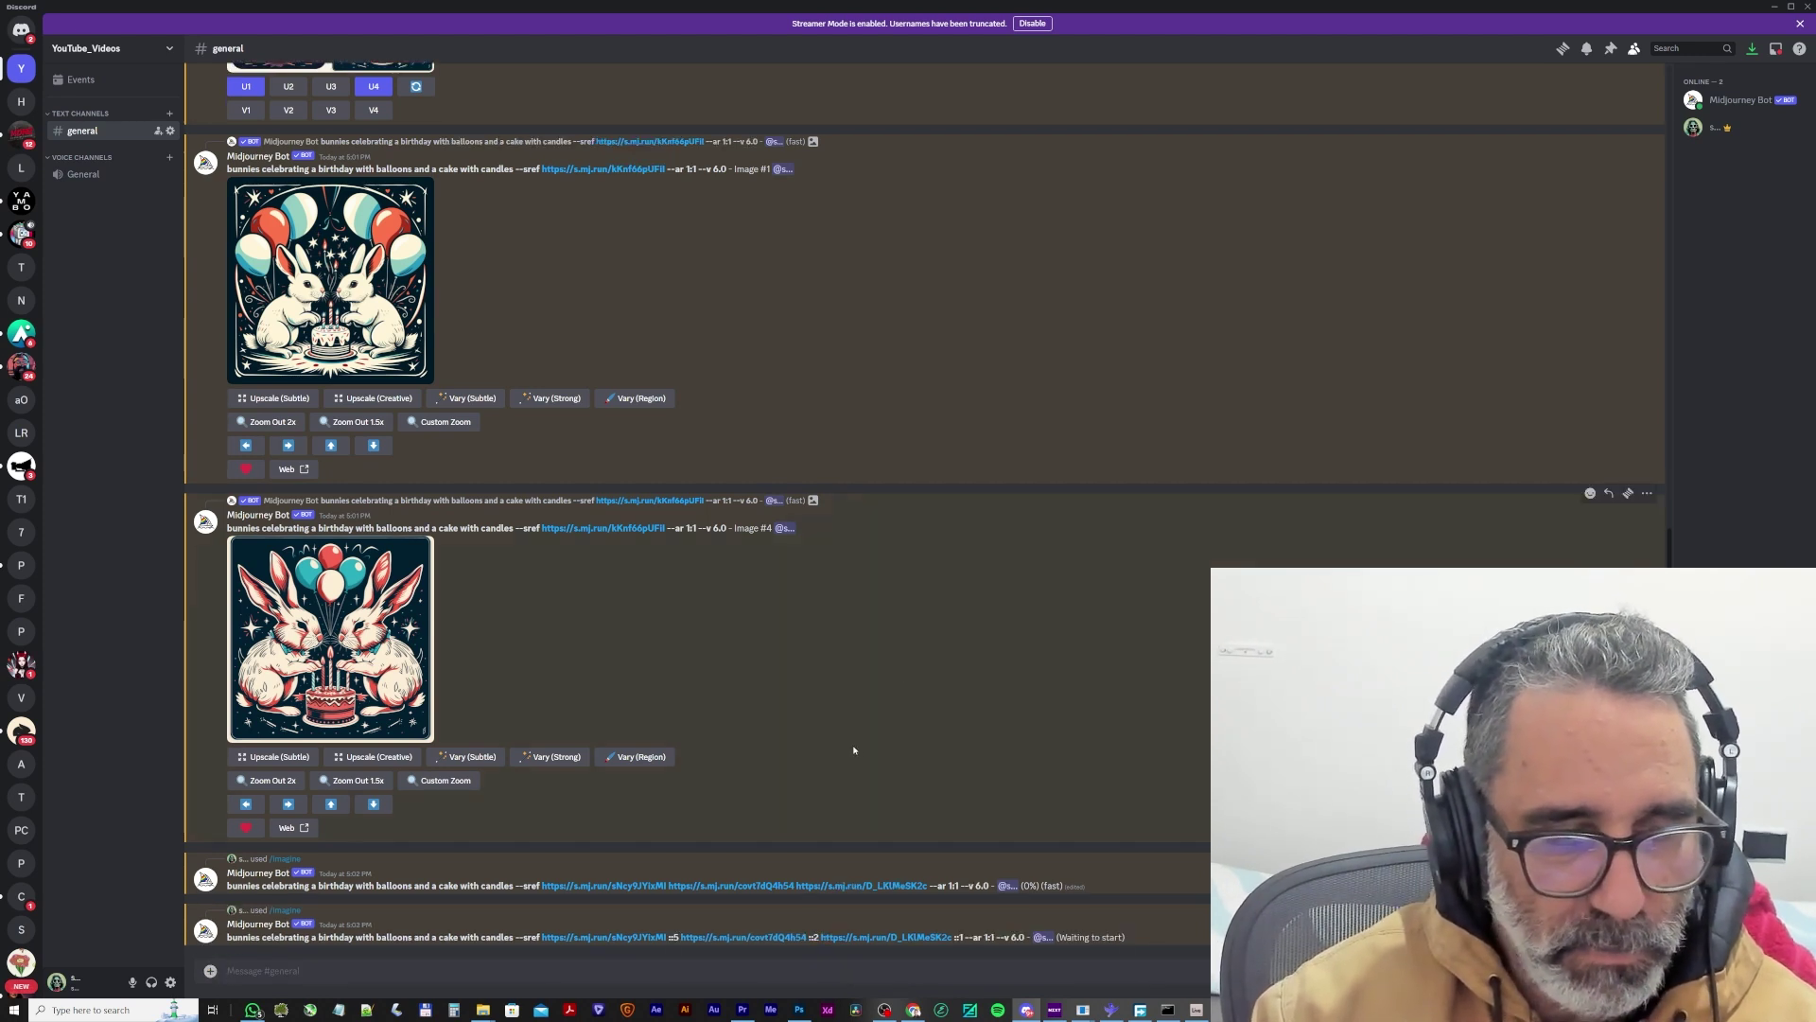
mouse_move(251, 1008)
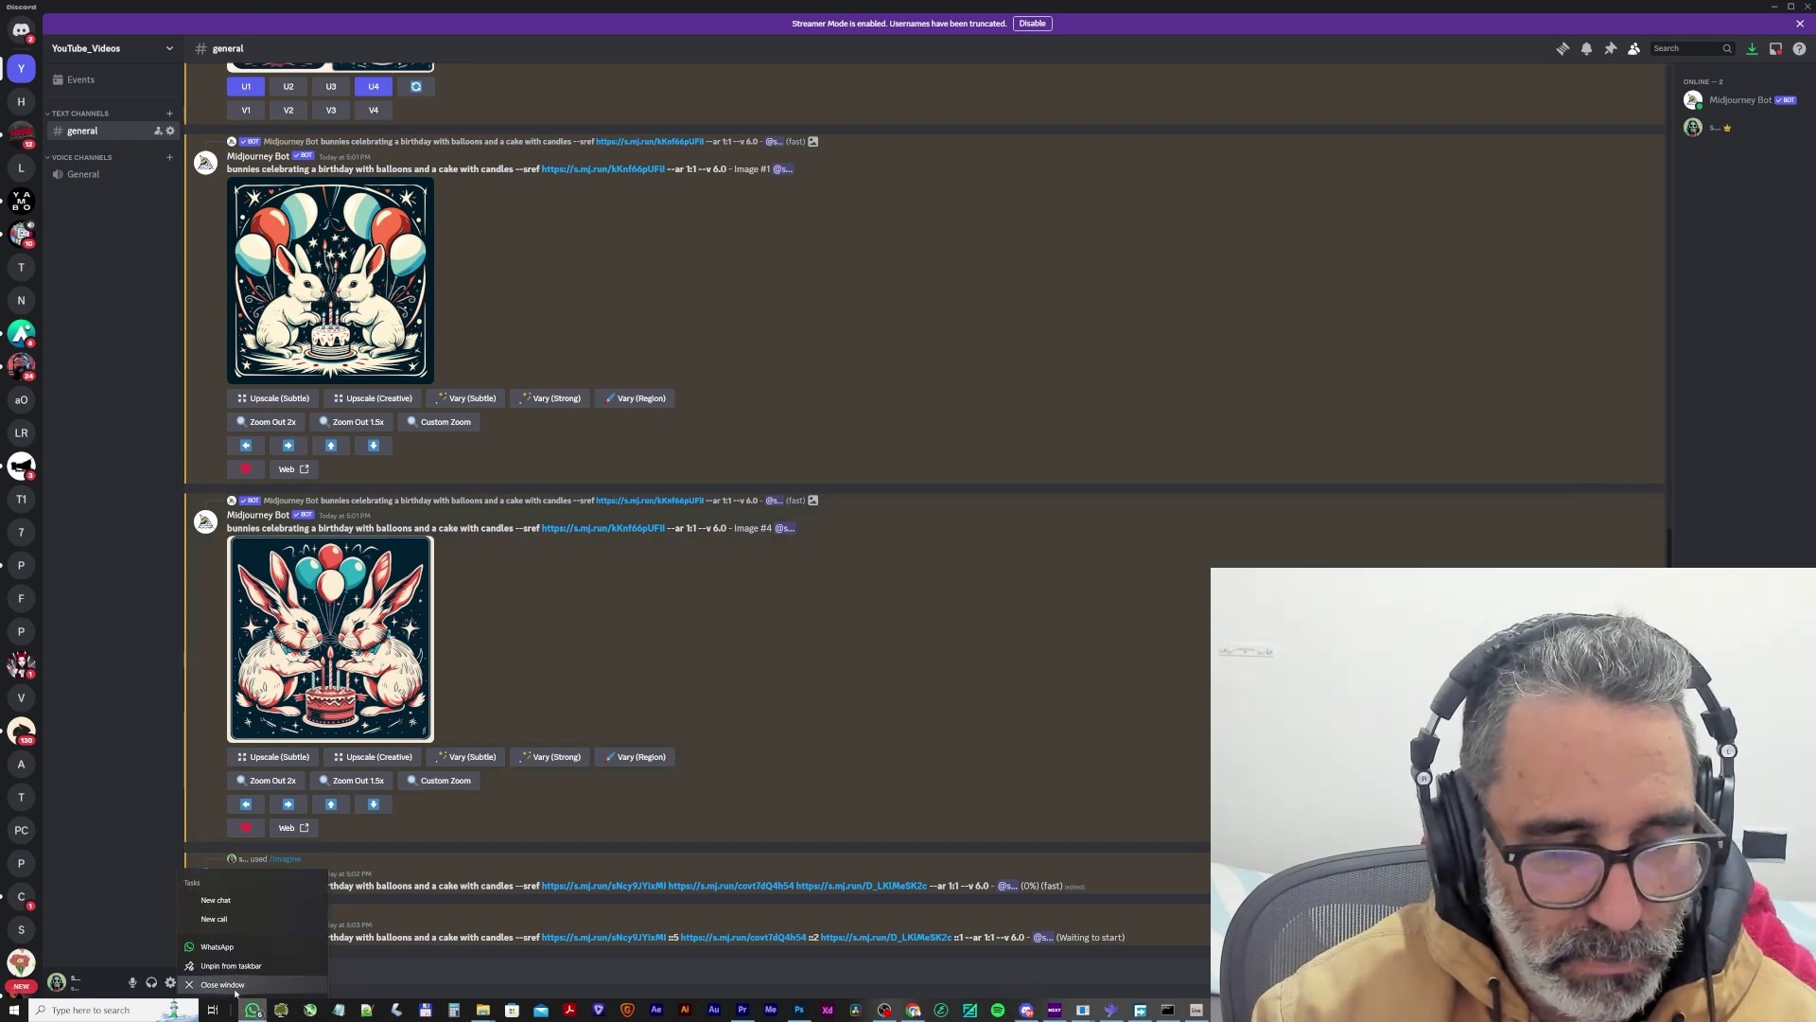
Inspect the finished weighted grid of teal-and-red bunny scenes enlarged, twice.
left_click(331, 790)
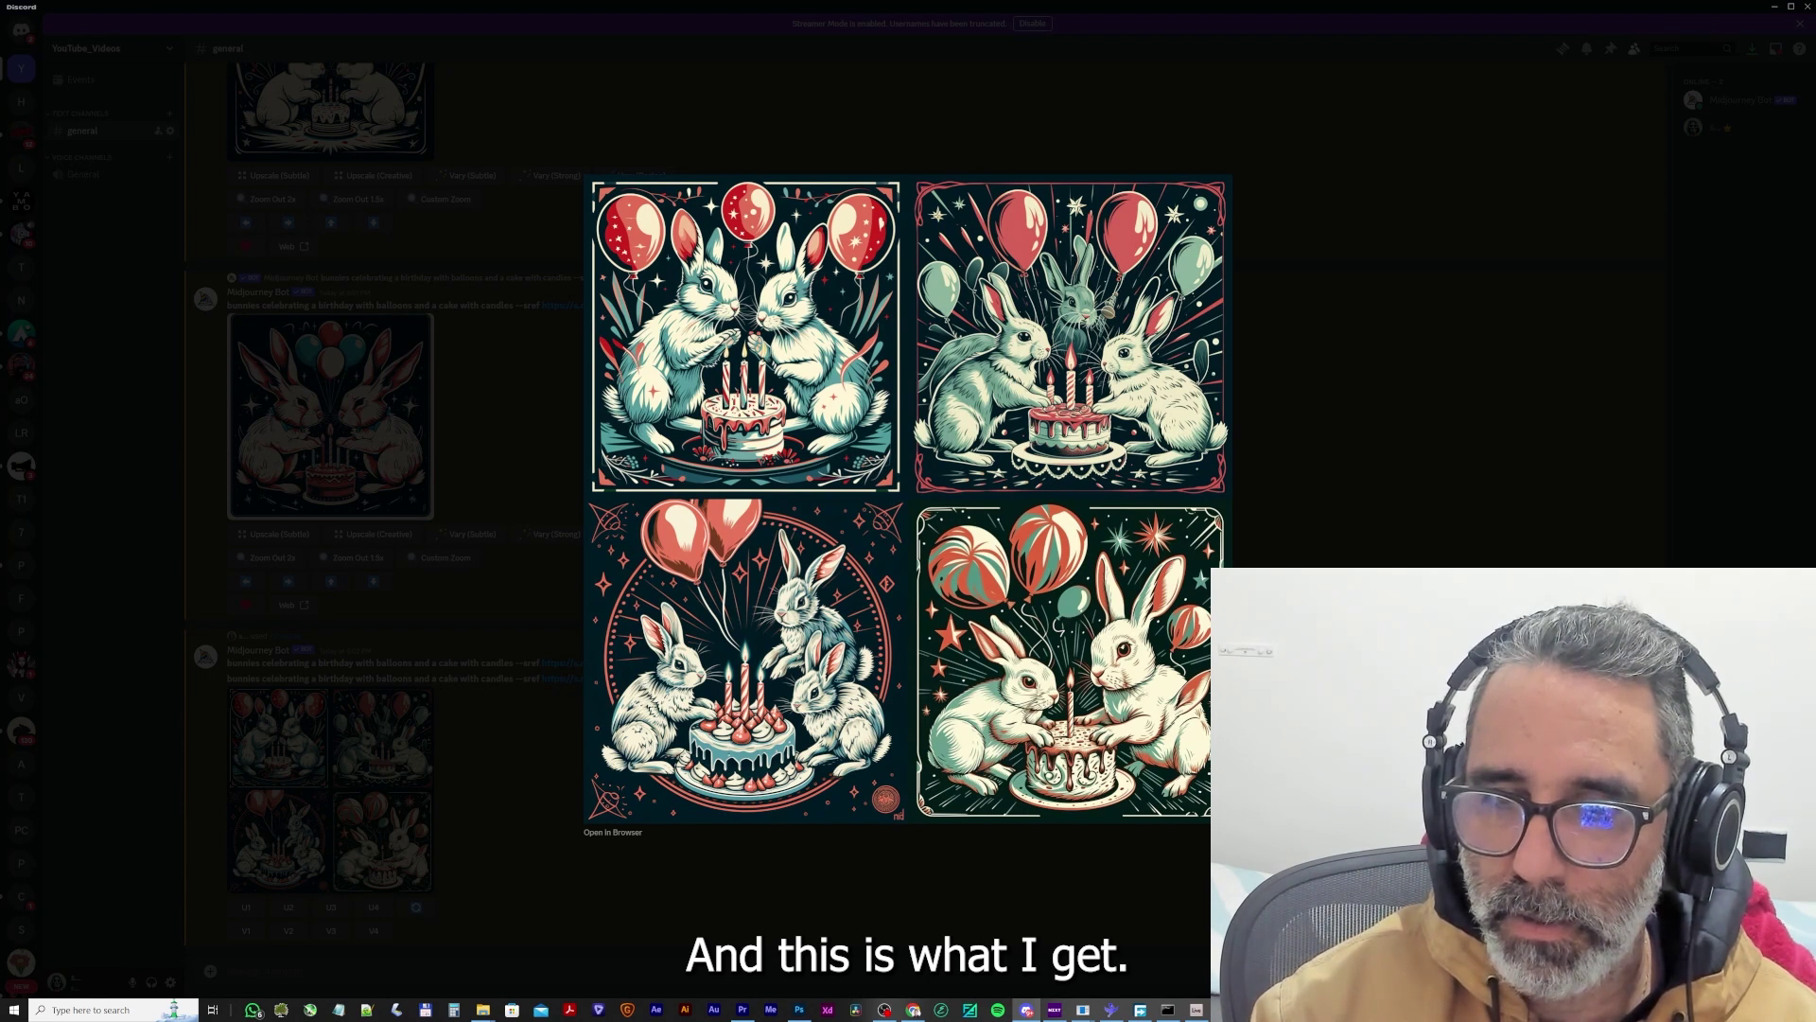
key("Escape")
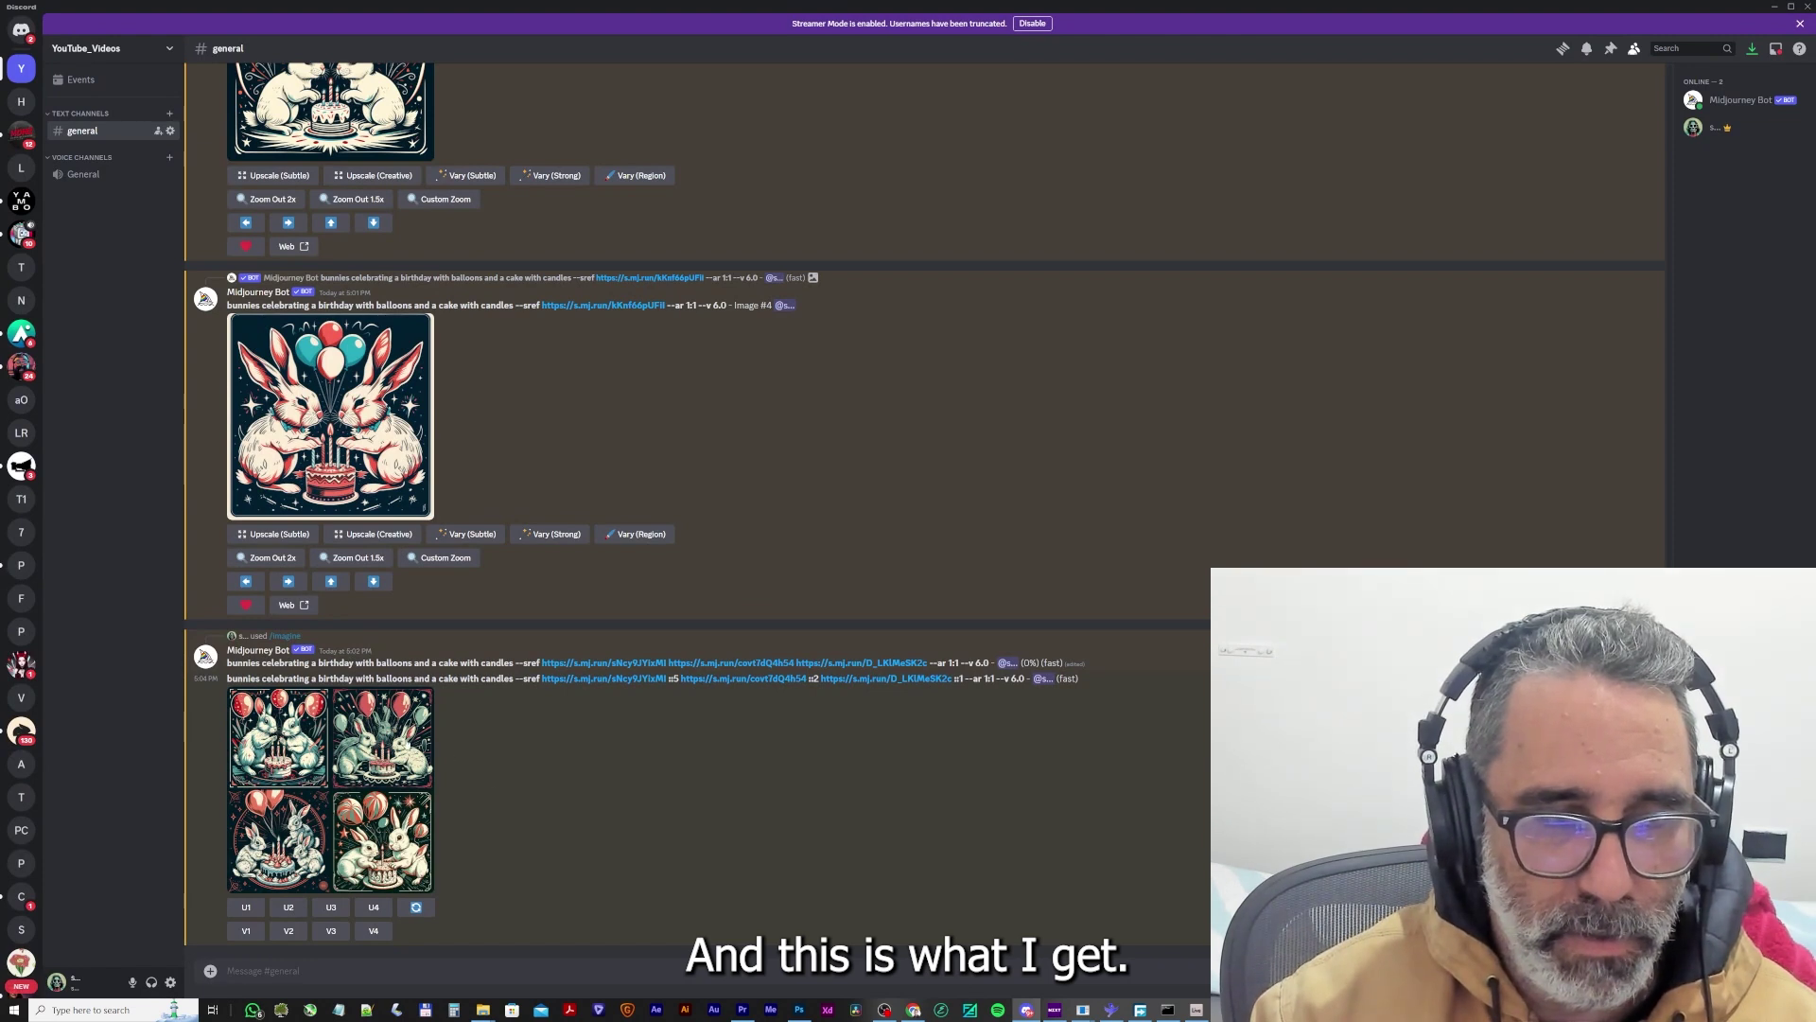
left_click(406, 742)
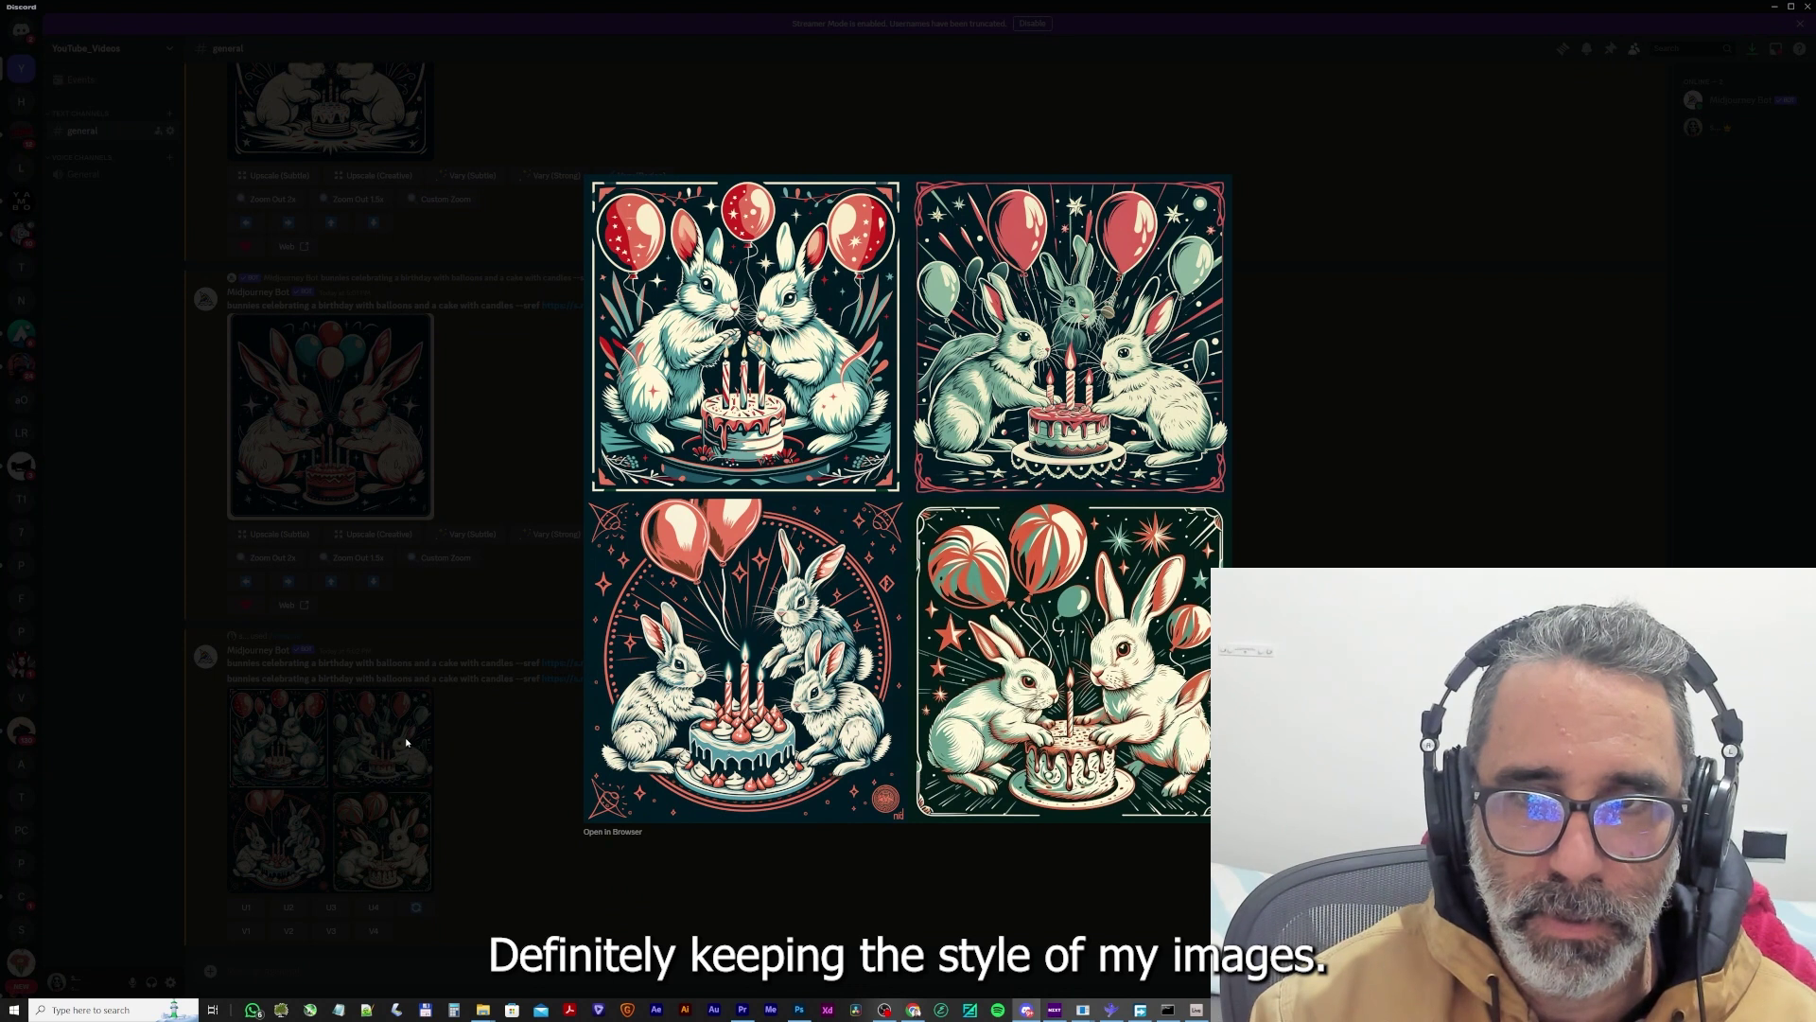
left_click(499, 760)
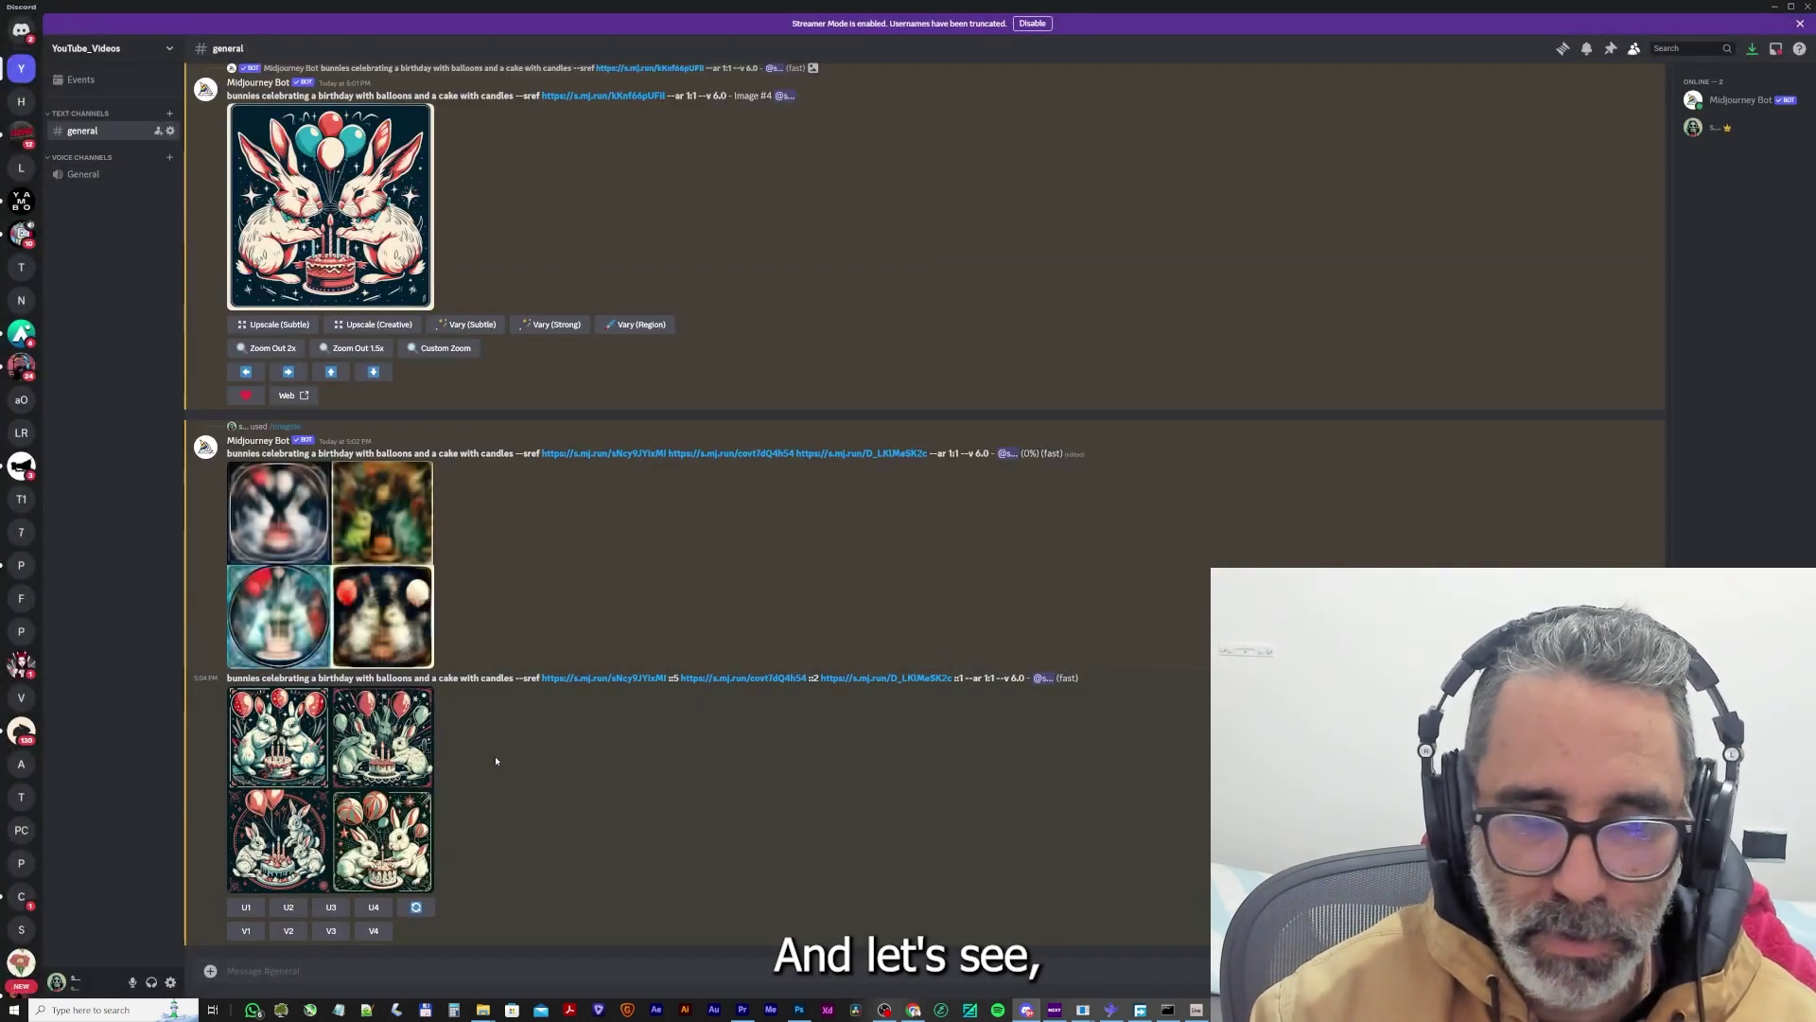
mouse_move(384, 617)
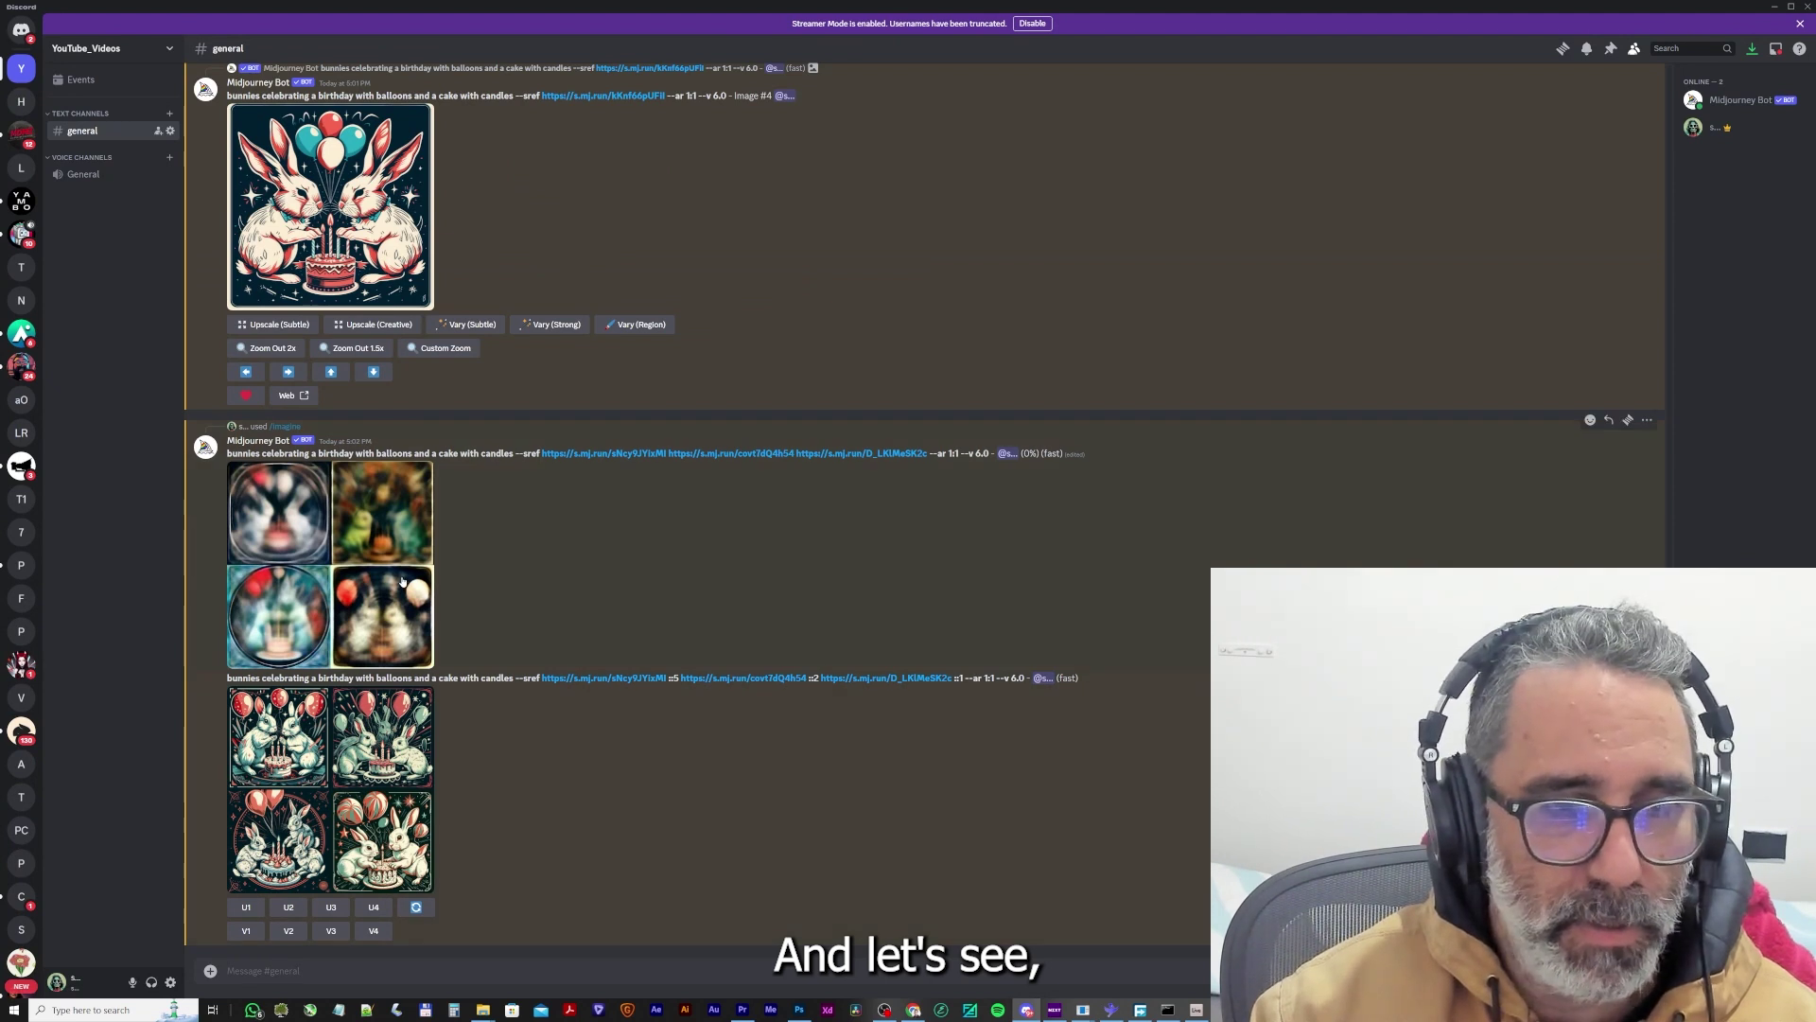
View the weighted, then the unweighted bunny grid enlarged to compare them.
left_click(402, 581)
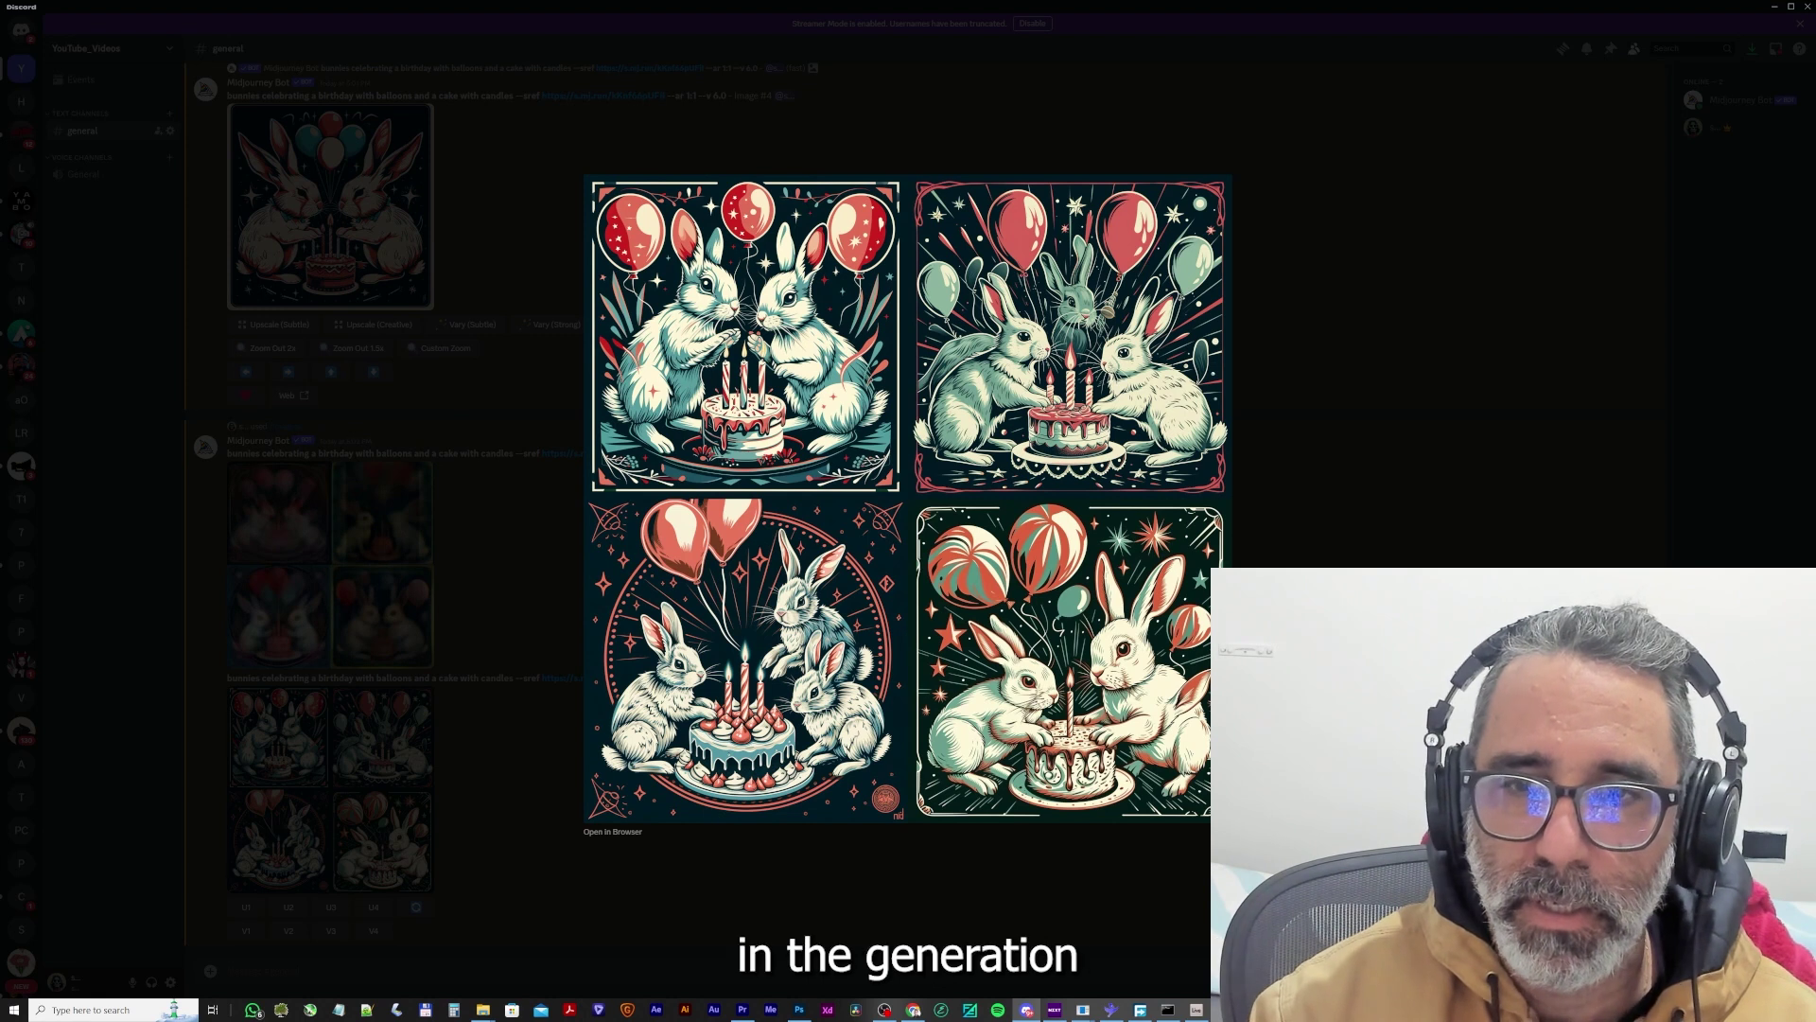
left_click(476, 595)
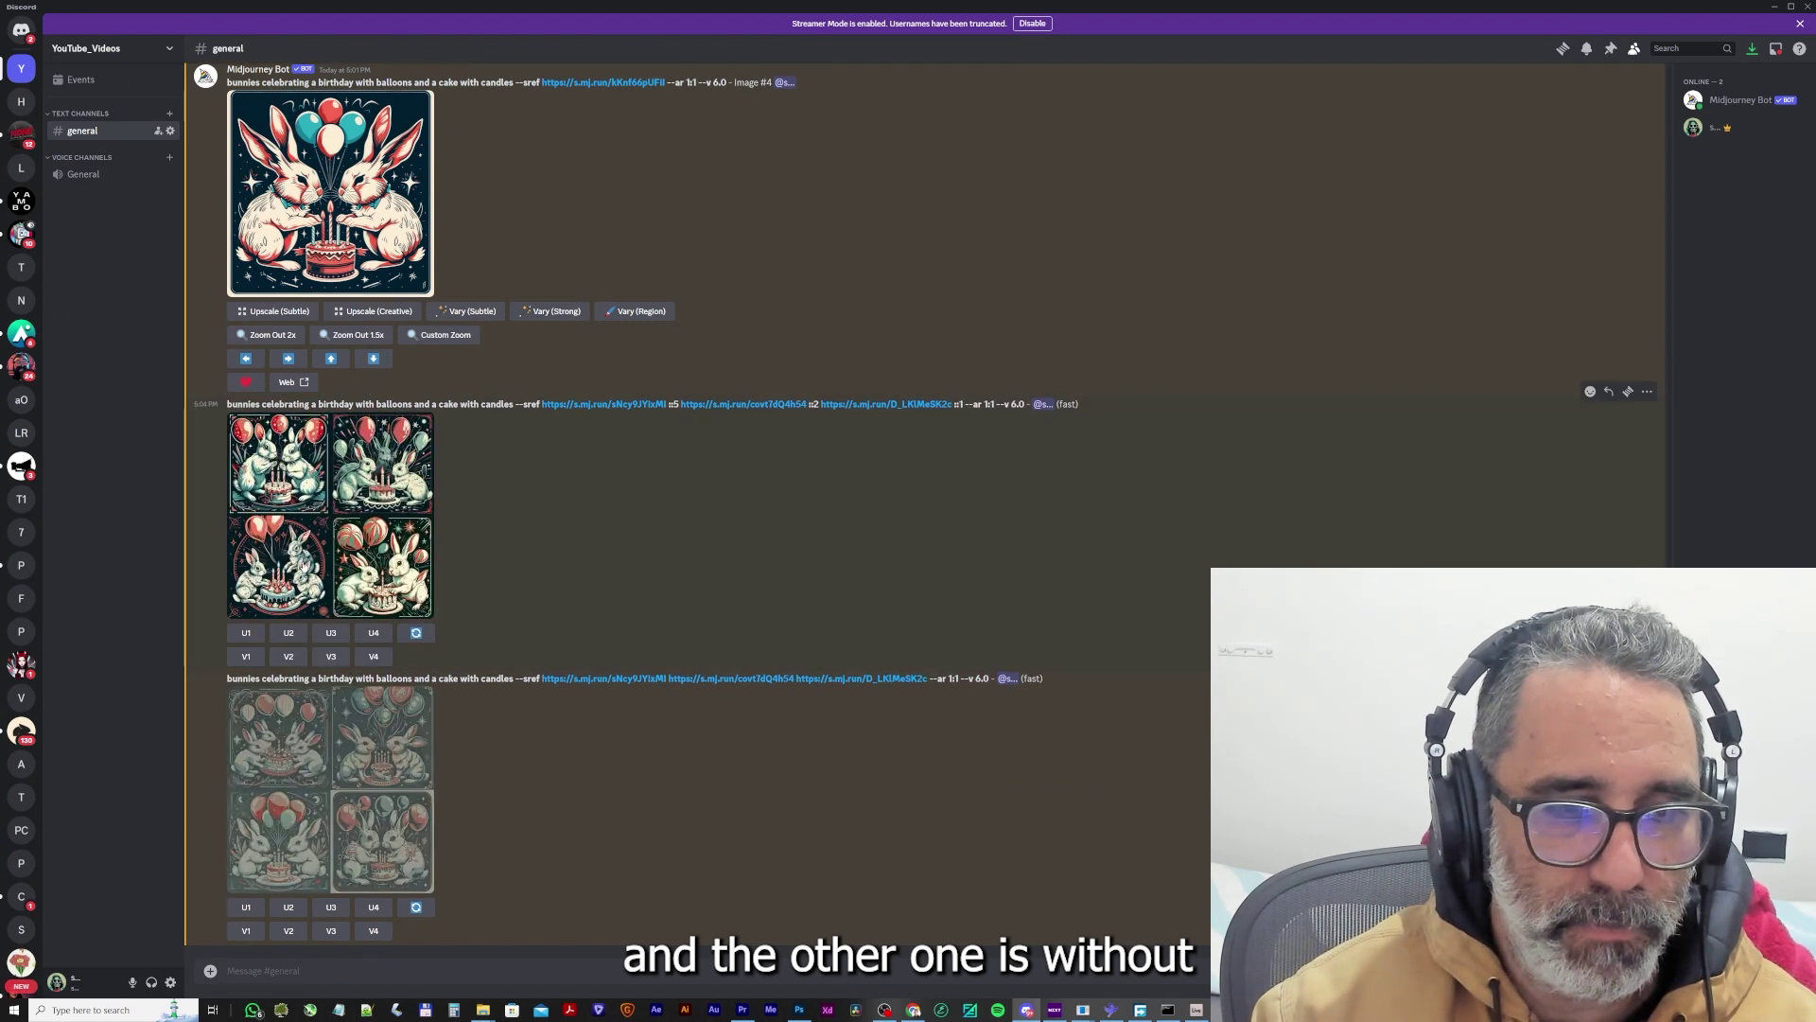
left_click(409, 767)
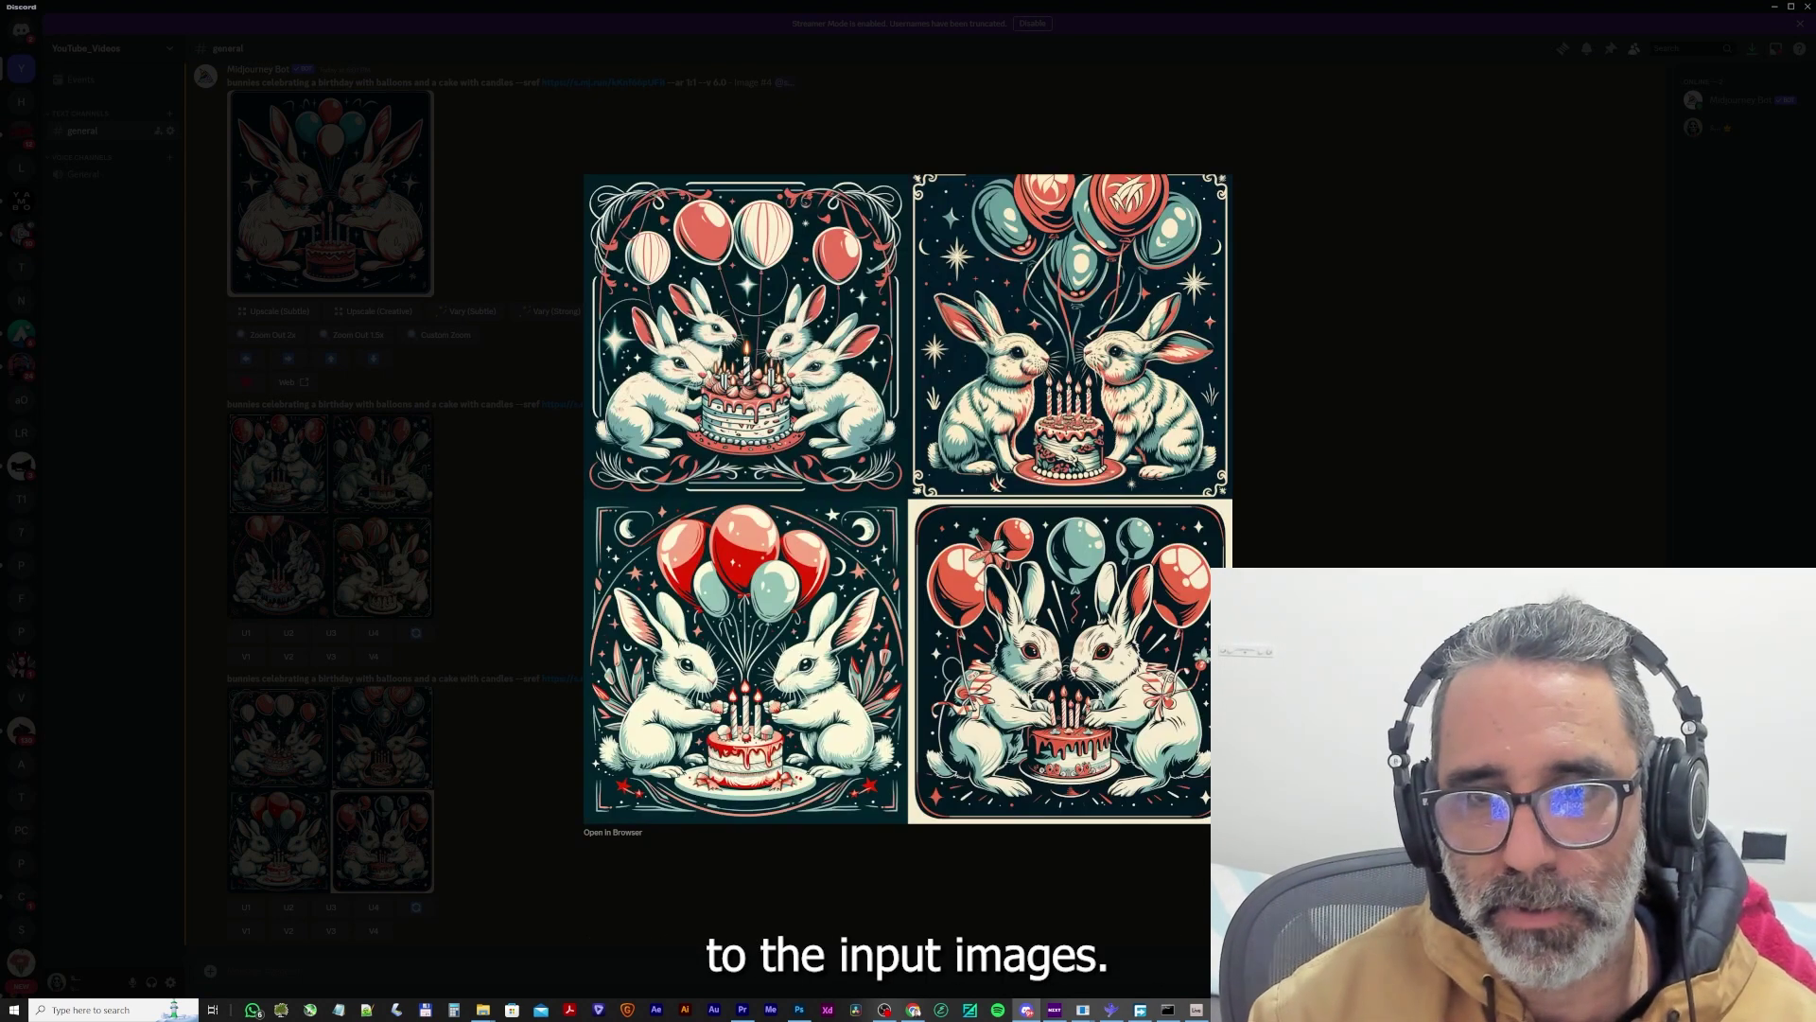
key("Escape")
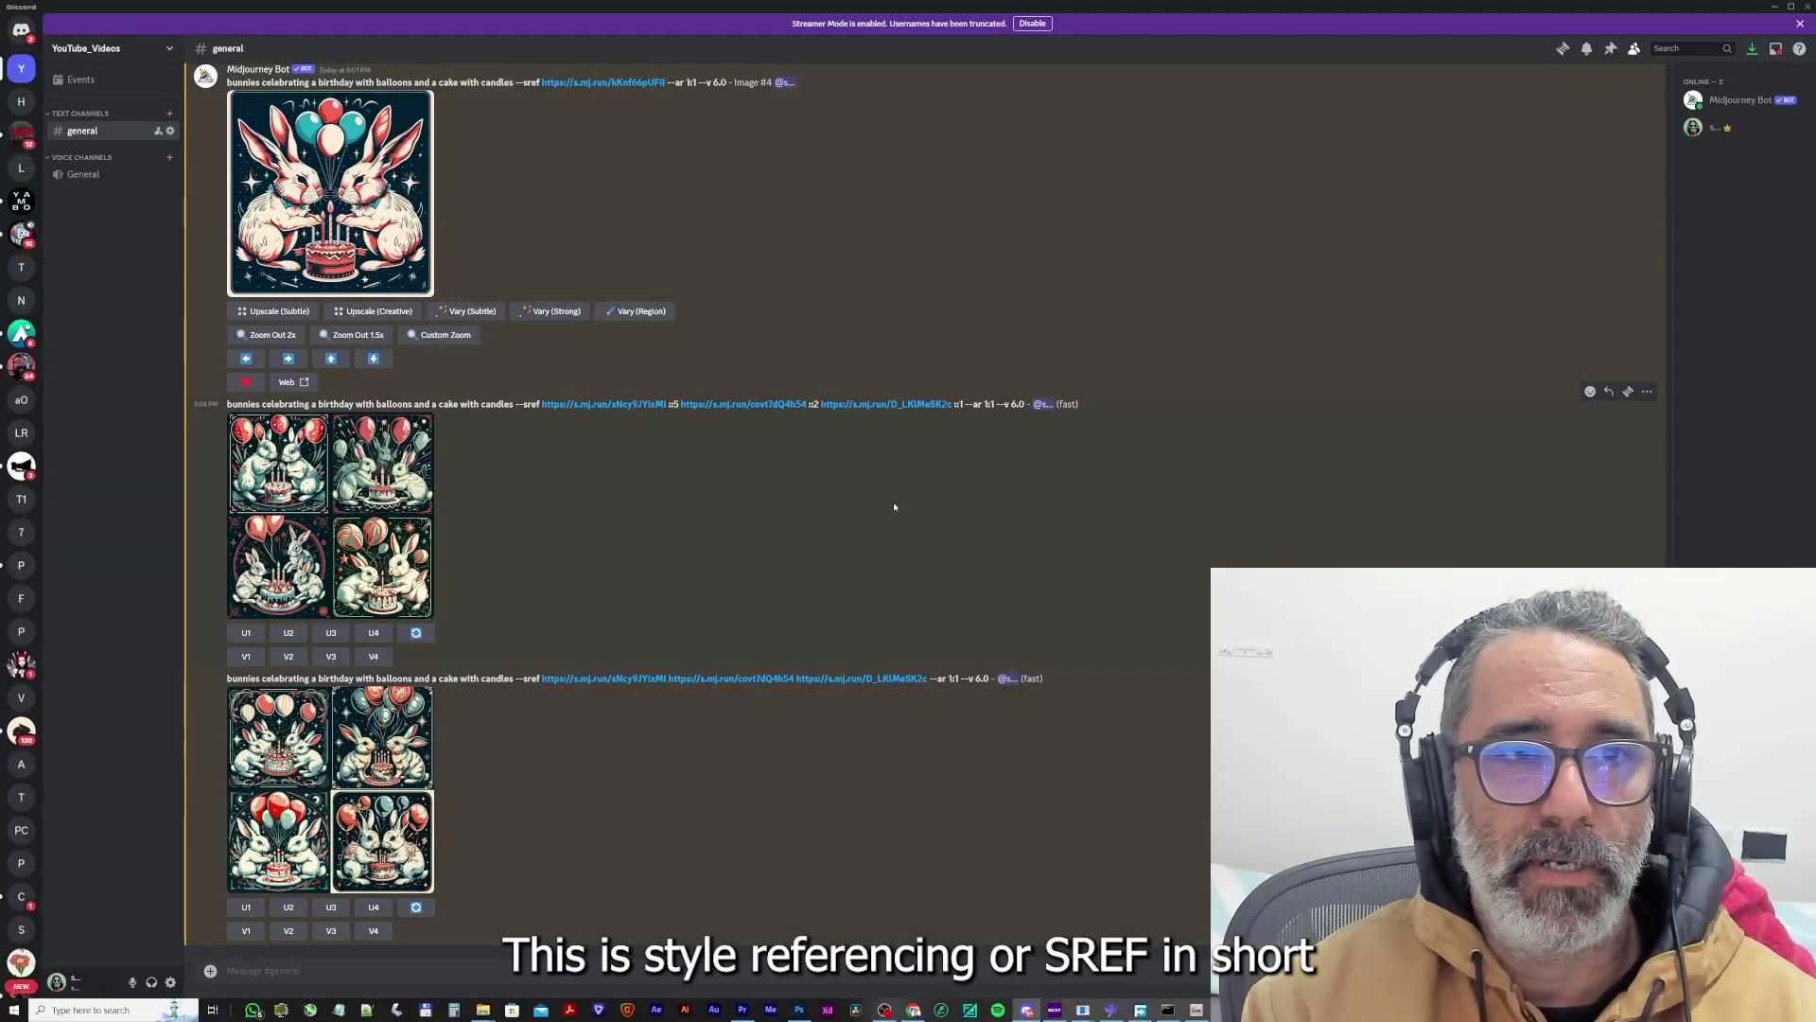